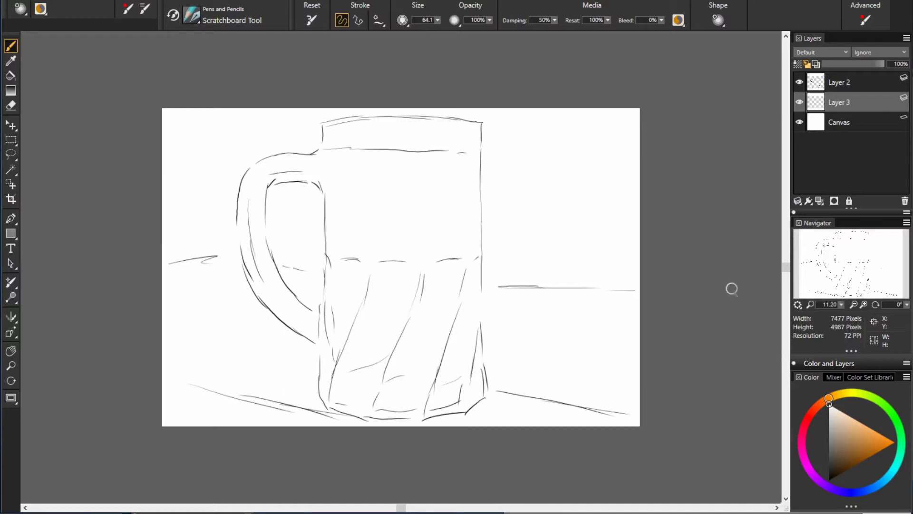
- Zoom in and paint a yellow stroke down the mug's left liquid edge
{"action": "key", "text": "ctrl+equal"}
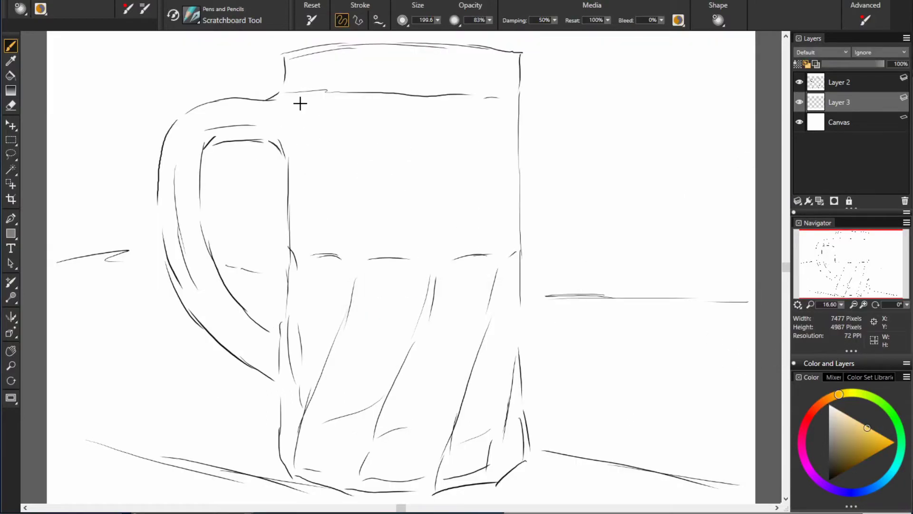
{"action": "left_click_drag", "start_coordinate": [294, 99], "coordinate": [297, 308]}
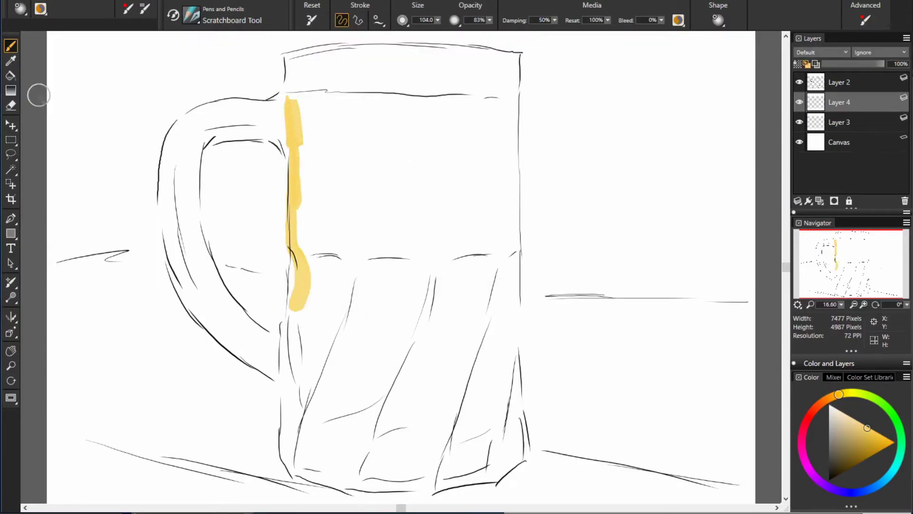
{"action": "left_click_drag", "start_coordinate": [549, 70], "coordinate": [547, 90]}
- Handwrite the start of the note, 'I WANT TO … IN THE GLASS', beside the mug
{"action": "left_click_drag", "start_coordinate": [575, 74], "coordinate": [608, 72]}
{"action": "mouse_move", "coordinate": [617, 88]}
{"action": "left_mouse_down"}
{"action": "mouse_move", "coordinate": [636, 71]}
{"action": "mouse_move", "coordinate": [663, 68]}
{"action": "left_mouse_up"}
{"action": "left_click_drag", "start_coordinate": [681, 70], "coordinate": [719, 76]}
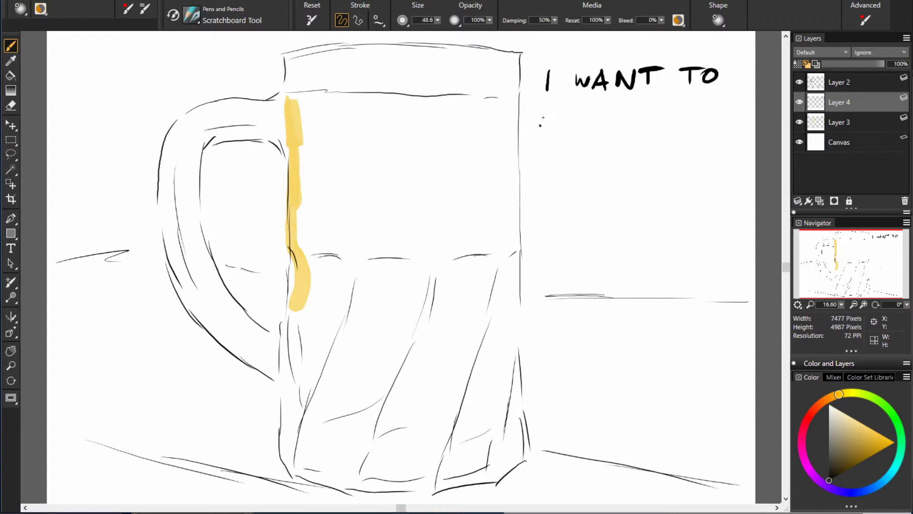
{"action": "mouse_move", "coordinate": [541, 124]}
{"action": "left_mouse_down"}
{"action": "mouse_move", "coordinate": [719, 117]}
{"action": "mouse_move", "coordinate": [626, 157]}
{"action": "mouse_move", "coordinate": [547, 174]}
{"action": "mouse_move", "coordinate": [725, 183]}
{"action": "left_mouse_up"}
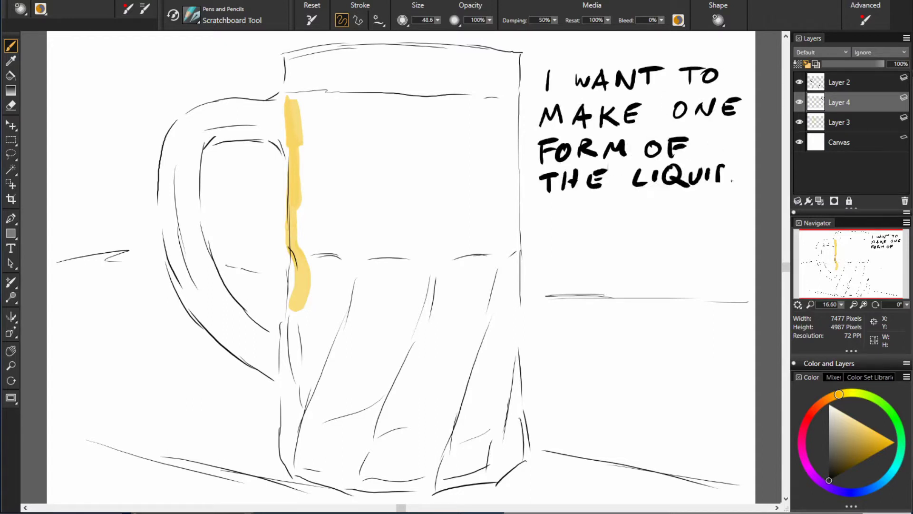
{"action": "mouse_move", "coordinate": [543, 202]}
{"action": "left_mouse_down"}
{"action": "mouse_move", "coordinate": [734, 212]}
{"action": "mouse_move", "coordinate": [596, 241]}
{"action": "mouse_move", "coordinate": [711, 238]}
{"action": "left_mouse_up"}
{"action": "left_click_drag", "start_coordinate": [562, 257], "coordinate": [628, 279]}
- Finish the handwritten note's remaining lines, ending with 'THE GLASS'
{"action": "left_click_drag", "start_coordinate": [648, 255], "coordinate": [743, 277]}
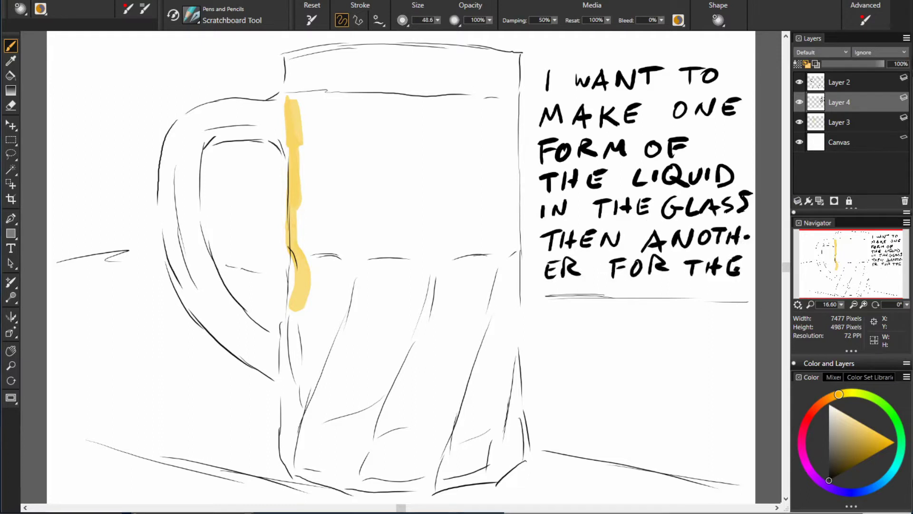
{"action": "mouse_move", "coordinate": [542, 295]}
{"action": "left_mouse_down"}
{"action": "mouse_move", "coordinate": [561, 316]}
{"action": "mouse_move", "coordinate": [694, 295]}
{"action": "left_mouse_up"}
{"action": "left_click_drag", "start_coordinate": [563, 328], "coordinate": [642, 350]}
{"action": "left_click_drag", "start_coordinate": [595, 366], "coordinate": [577, 385]}
{"action": "left_click_drag", "start_coordinate": [601, 364], "coordinate": [618, 382]}
{"action": "left_click_drag", "start_coordinate": [619, 383], "coordinate": [642, 364]}
{"action": "left_click_drag", "start_coordinate": [654, 362], "coordinate": [675, 380]}
- On Layer 3, outline the liquid's edges, top and bottom in yellow
{"action": "left_click", "coordinate": [297, 238], "text": "alt"}
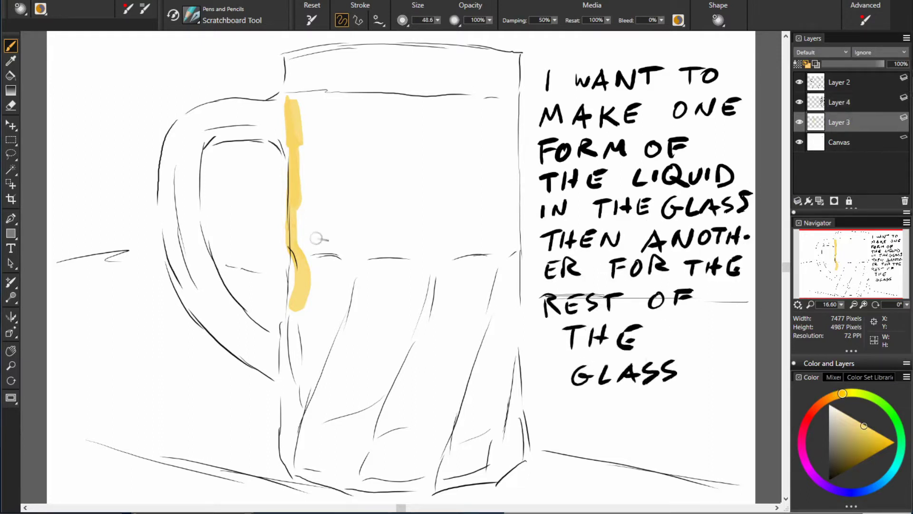
{"action": "left_click_drag", "start_coordinate": [295, 318], "coordinate": [299, 419]}
{"action": "mouse_move", "coordinate": [512, 357]}
{"action": "left_mouse_down"}
{"action": "mouse_move", "coordinate": [499, 425]}
{"action": "mouse_move", "coordinate": [518, 252]}
{"action": "left_mouse_up"}
{"action": "left_click_drag", "start_coordinate": [514, 304], "coordinate": [499, 421]}
{"action": "left_click_drag", "start_coordinate": [516, 266], "coordinate": [516, 95]}
{"action": "left_click_drag", "start_coordinate": [285, 96], "coordinate": [518, 100]}
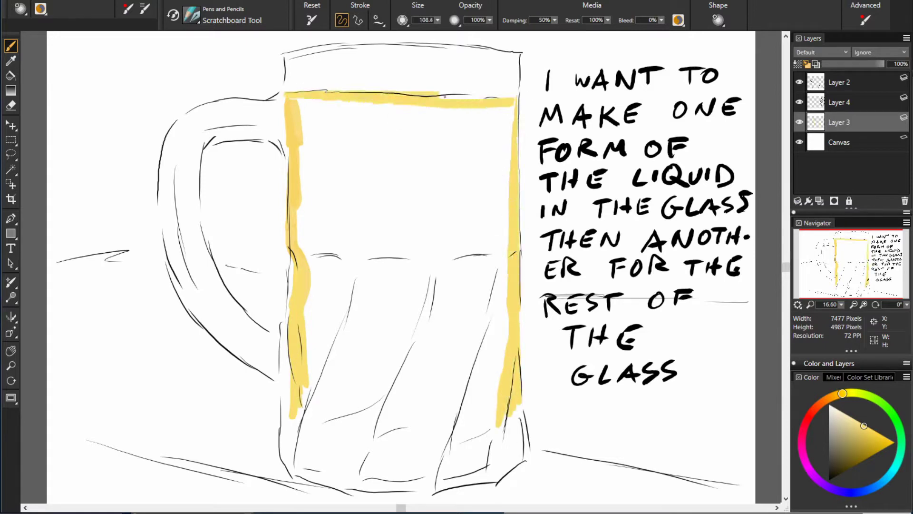
{"action": "mouse_move", "coordinate": [305, 100]}
{"action": "left_mouse_down"}
{"action": "mouse_move", "coordinate": [314, 168]}
{"action": "mouse_move", "coordinate": [281, 157]}
{"action": "mouse_move", "coordinate": [307, 243]}
{"action": "left_mouse_up"}
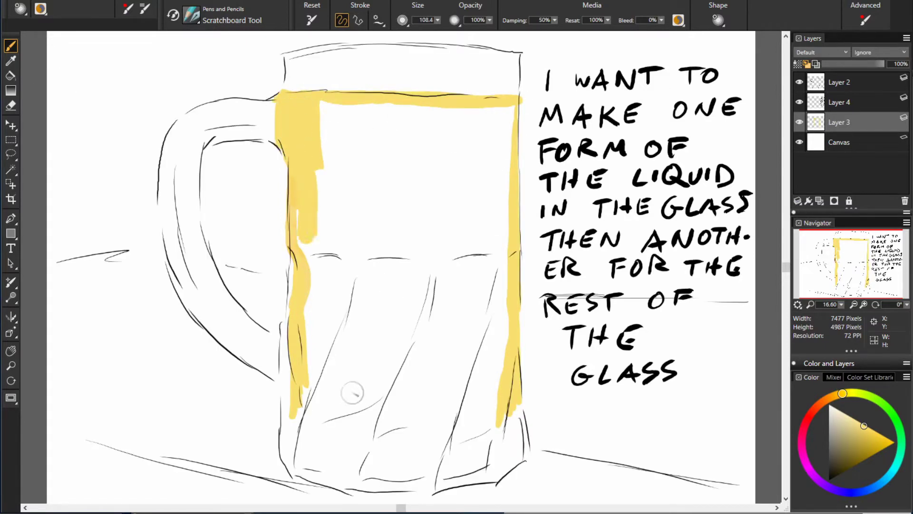
{"action": "mouse_move", "coordinate": [314, 354]}
{"action": "left_mouse_down"}
{"action": "mouse_move", "coordinate": [297, 424]}
{"action": "mouse_move", "coordinate": [497, 425]}
{"action": "mouse_move", "coordinate": [366, 430]}
{"action": "left_mouse_up"}
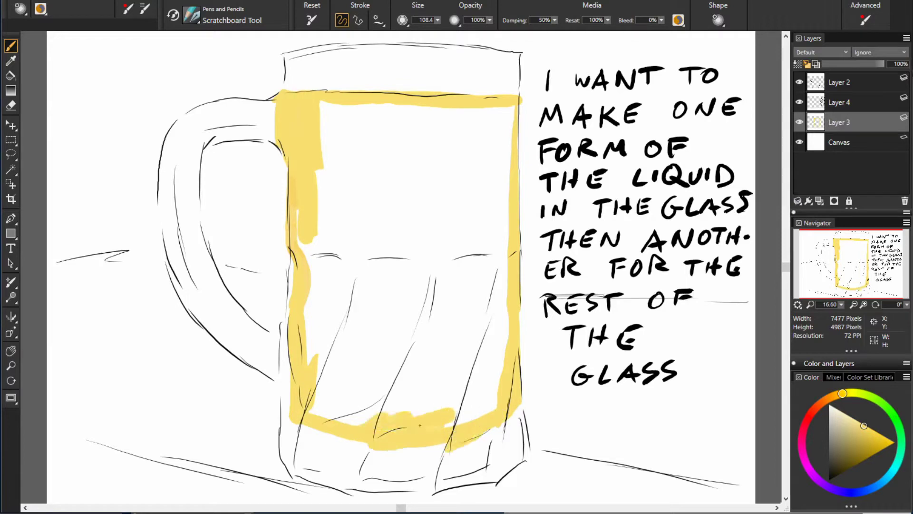
- Fill the remaining white mug interior with broad yellow strokes
{"action": "left_click_drag", "start_coordinate": [476, 404], "coordinate": [475, 185]}
{"action": "left_click_drag", "start_coordinate": [409, 300], "coordinate": [324, 419]}
{"action": "left_click_drag", "start_coordinate": [447, 152], "coordinate": [471, 342]}
{"action": "left_click_drag", "start_coordinate": [428, 195], "coordinate": [390, 376]}
{"action": "left_click_drag", "start_coordinate": [361, 209], "coordinate": [310, 333]}
{"action": "mouse_move", "coordinate": [505, 107]}
{"action": "left_mouse_down"}
{"action": "mouse_move", "coordinate": [504, 203]}
{"action": "mouse_move", "coordinate": [490, 185]}
{"action": "mouse_move", "coordinate": [324, 128]}
{"action": "left_mouse_up"}
{"action": "left_click_drag", "start_coordinate": [456, 133], "coordinate": [352, 295]}
{"action": "left_click_drag", "start_coordinate": [323, 129], "coordinate": [376, 167]}
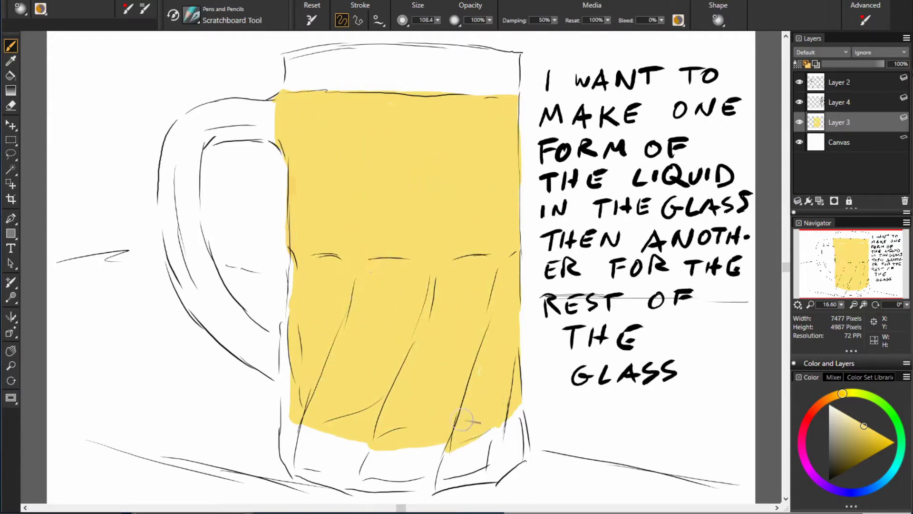
- On a new layer, paint the whole handle a flat grey-beige
{"action": "key", "text": "ctrl+shift+n"}
{"action": "left_click", "coordinate": [836, 421]}
{"action": "left_click_drag", "start_coordinate": [195, 295], "coordinate": [171, 130]}
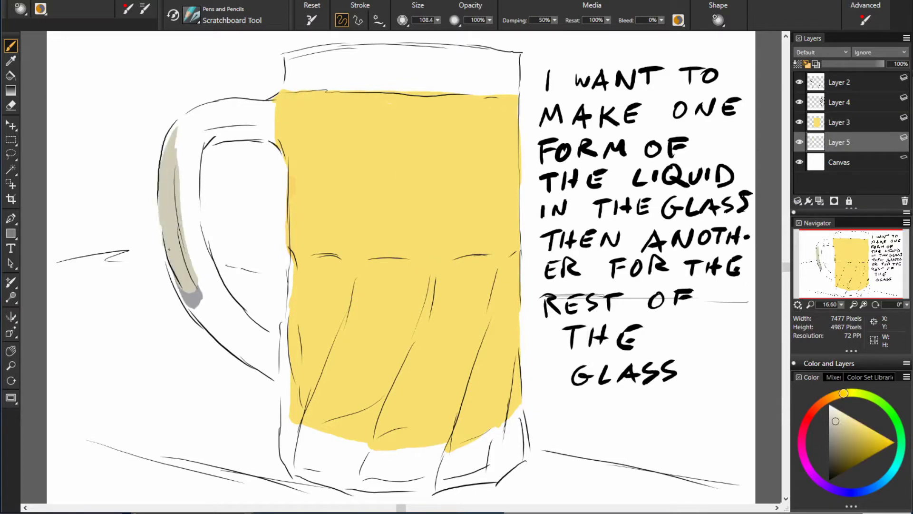
{"action": "left_click_drag", "start_coordinate": [169, 248], "coordinate": [309, 433]}
{"action": "left_click_drag", "start_coordinate": [285, 369], "coordinate": [190, 167]}
{"action": "left_click_drag", "start_coordinate": [195, 133], "coordinate": [185, 220]}
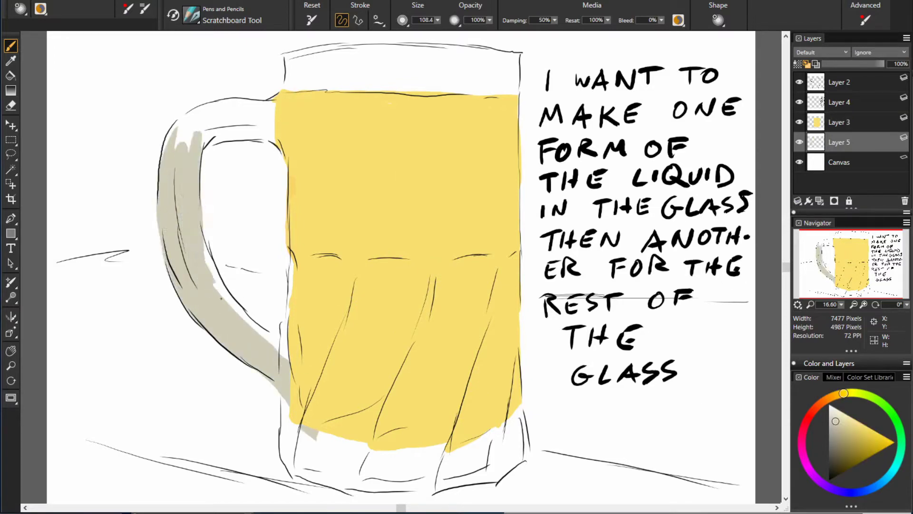
{"action": "left_click_drag", "start_coordinate": [221, 299], "coordinate": [283, 355]}
{"action": "mouse_move", "coordinate": [200, 143]}
{"action": "left_mouse_down"}
{"action": "mouse_move", "coordinate": [176, 114]}
{"action": "mouse_move", "coordinate": [273, 101]}
{"action": "mouse_move", "coordinate": [251, 102]}
{"action": "left_mouse_up"}
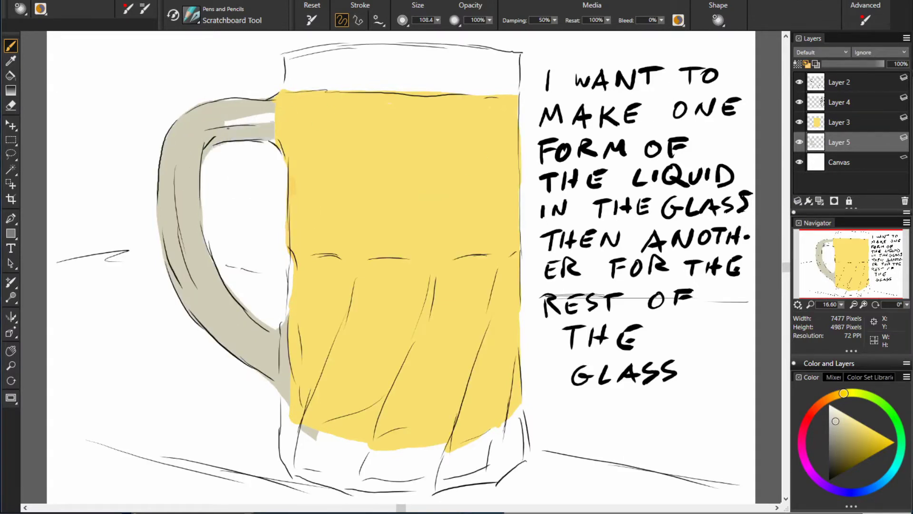
- Paint the glass base and top rim grey-beige, briefly re-showing the sketch for reference
{"action": "mouse_move", "coordinate": [312, 418]}
{"action": "left_mouse_down"}
{"action": "mouse_move", "coordinate": [286, 476]}
{"action": "mouse_move", "coordinate": [467, 482]}
{"action": "mouse_move", "coordinate": [530, 431]}
{"action": "mouse_move", "coordinate": [507, 476]}
{"action": "left_mouse_up"}
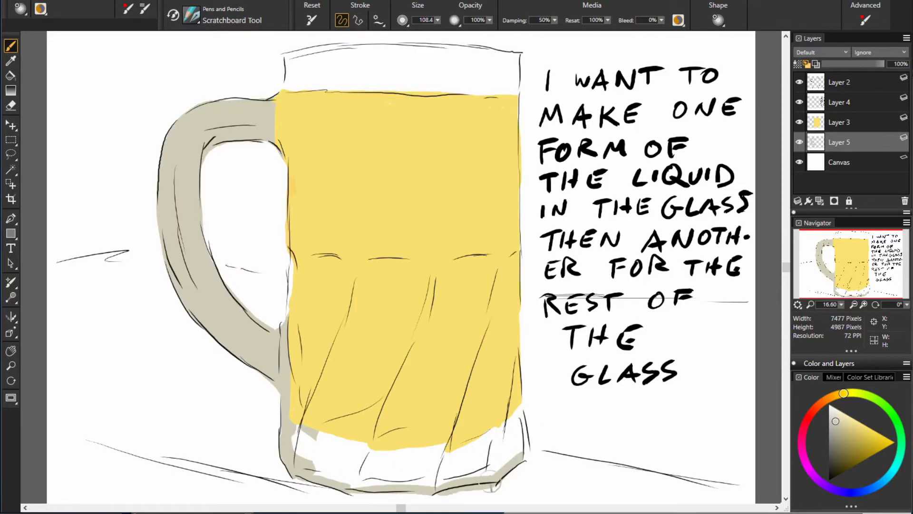
{"action": "left_click_drag", "start_coordinate": [521, 407], "coordinate": [528, 464]}
{"action": "left_click_drag", "start_coordinate": [448, 450], "coordinate": [333, 481]}
{"action": "left_click_drag", "start_coordinate": [471, 471], "coordinate": [504, 414]}
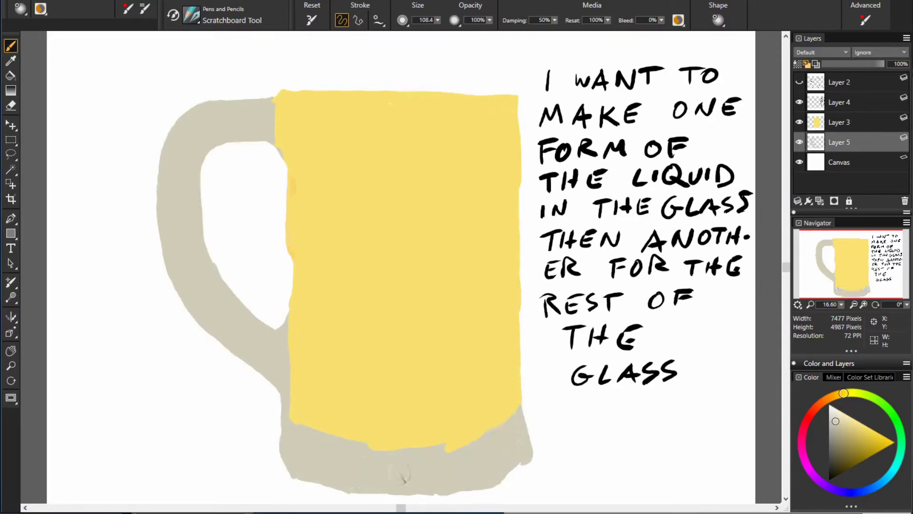
{"action": "left_click", "coordinate": [839, 122]}
{"action": "left_click", "coordinate": [799, 81]}
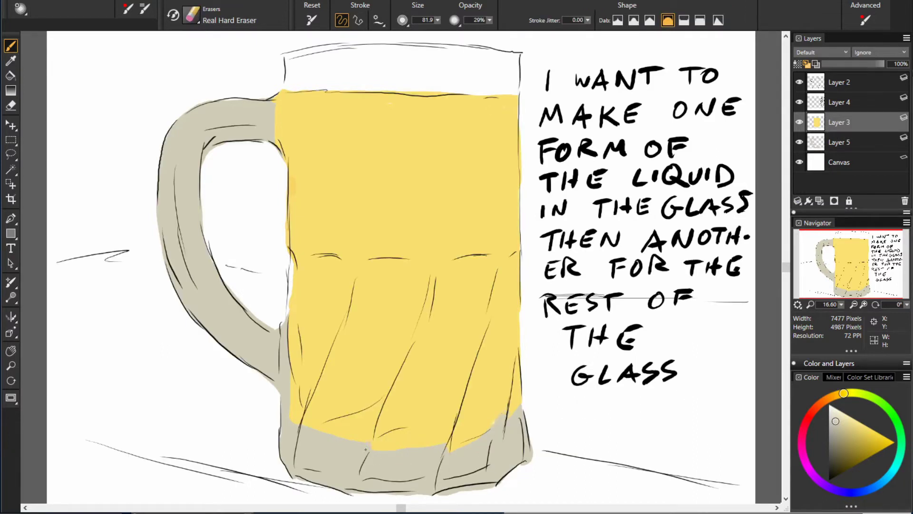
{"action": "left_click", "coordinate": [839, 142]}
{"action": "mouse_move", "coordinate": [285, 88]}
{"action": "left_mouse_down"}
{"action": "mouse_move", "coordinate": [300, 53]}
{"action": "mouse_move", "coordinate": [352, 88]}
{"action": "left_mouse_up"}
- Write the arrowed note with brush and eraser, then hide the sketch and note layers
{"action": "left_click", "coordinate": [799, 82]}
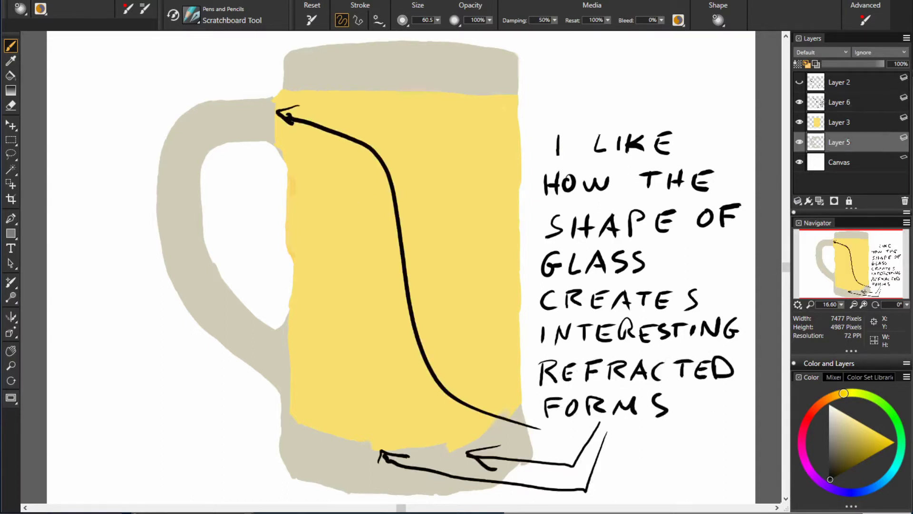
{"action": "key", "text": "n"}
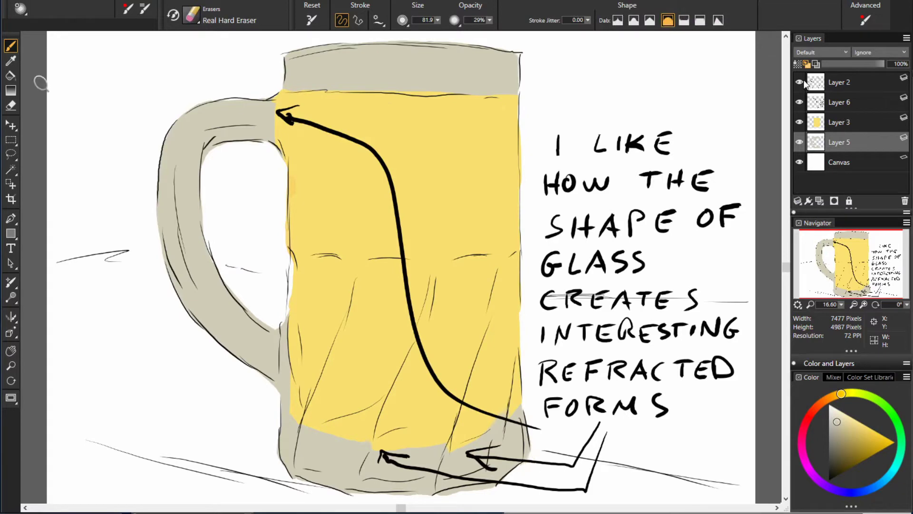
{"action": "left_click", "coordinate": [801, 82]}
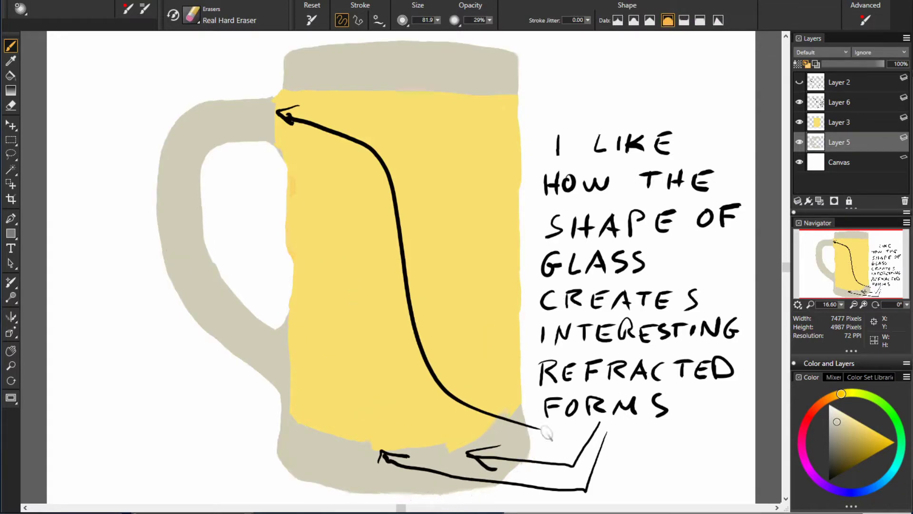
{"action": "key", "text": "n"}
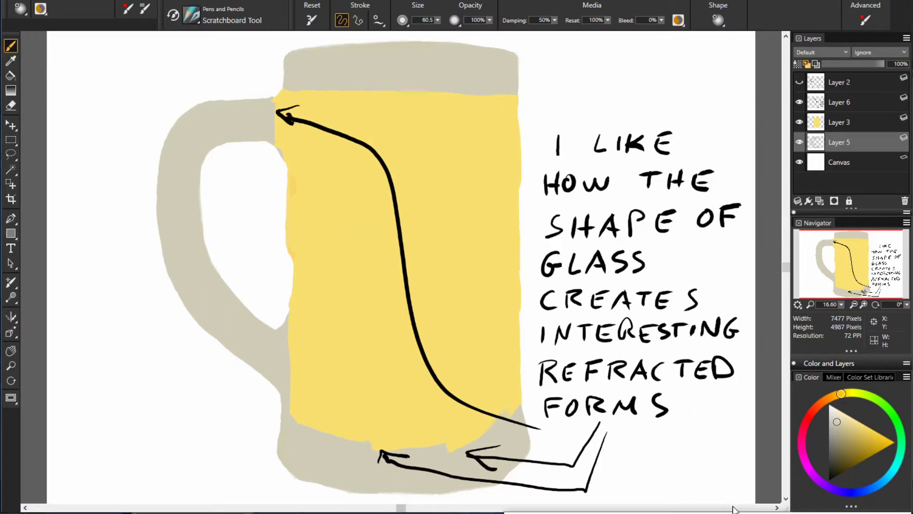
{"action": "left_click", "coordinate": [800, 102]}
- On Layer 3, airbrush dark orange shading along the beer's left and right edges
{"action": "left_click", "coordinate": [839, 122]}
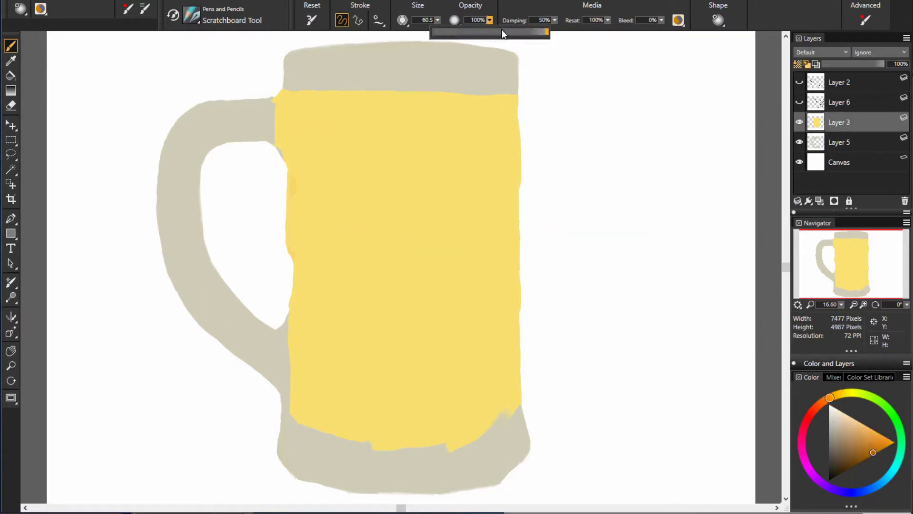
{"action": "left_click_drag", "start_coordinate": [295, 102], "coordinate": [310, 387]}
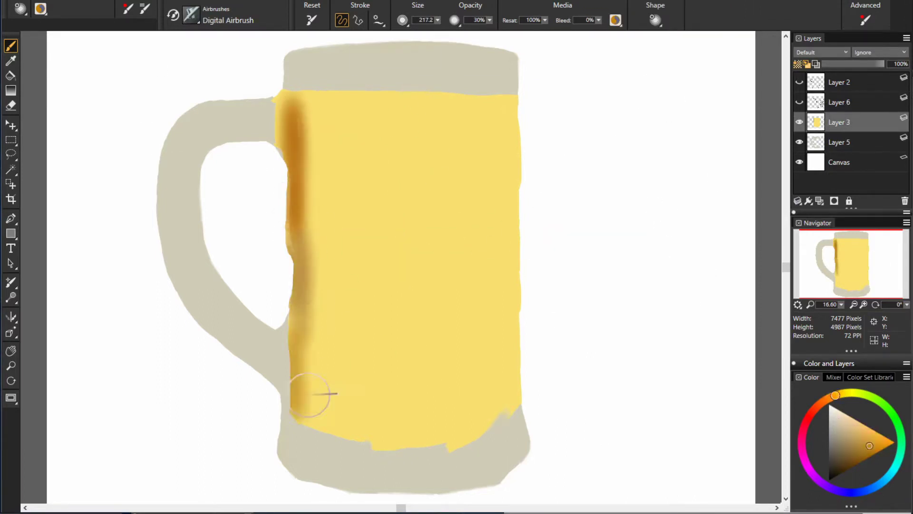
{"action": "left_click_drag", "start_coordinate": [506, 97], "coordinate": [507, 267]}
{"action": "left_click_drag", "start_coordinate": [507, 229], "coordinate": [505, 361]}
{"action": "left_click", "coordinate": [799, 82]}
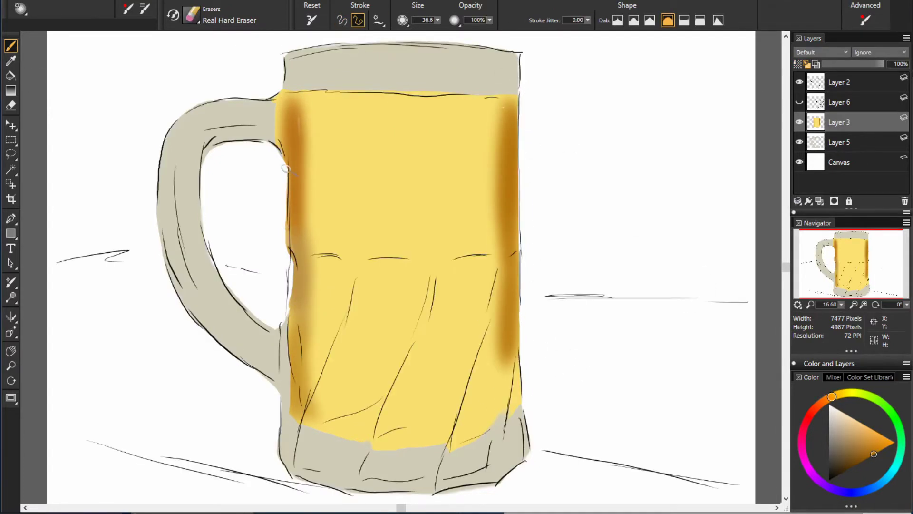
{"action": "left_click", "coordinate": [800, 82]}
{"action": "left_click_drag", "start_coordinate": [512, 329], "coordinate": [506, 414]}
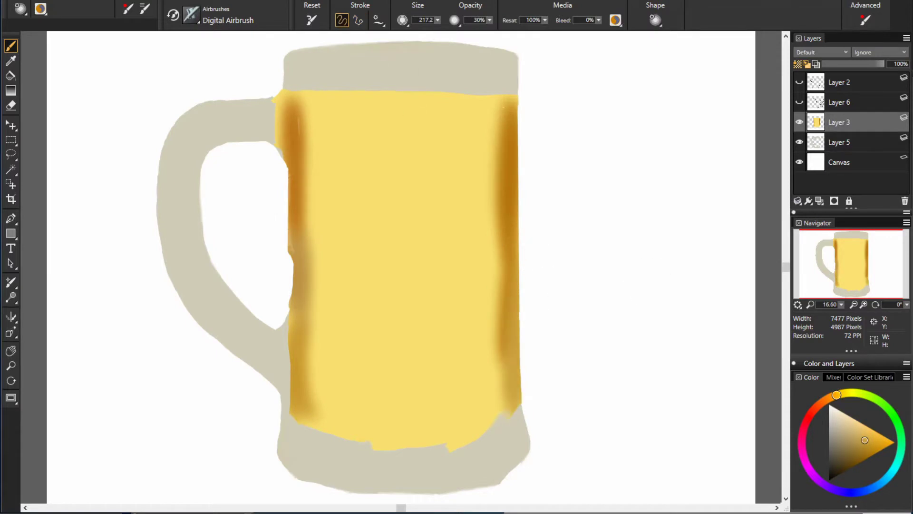
{"action": "left_click", "coordinate": [800, 82]}
- Airbrush dark brown on the lower right and diagonal facets of the beer
{"action": "left_click_drag", "start_coordinate": [476, 340], "coordinate": [452, 444]}
{"action": "left_click_drag", "start_coordinate": [504, 269], "coordinate": [471, 433]}
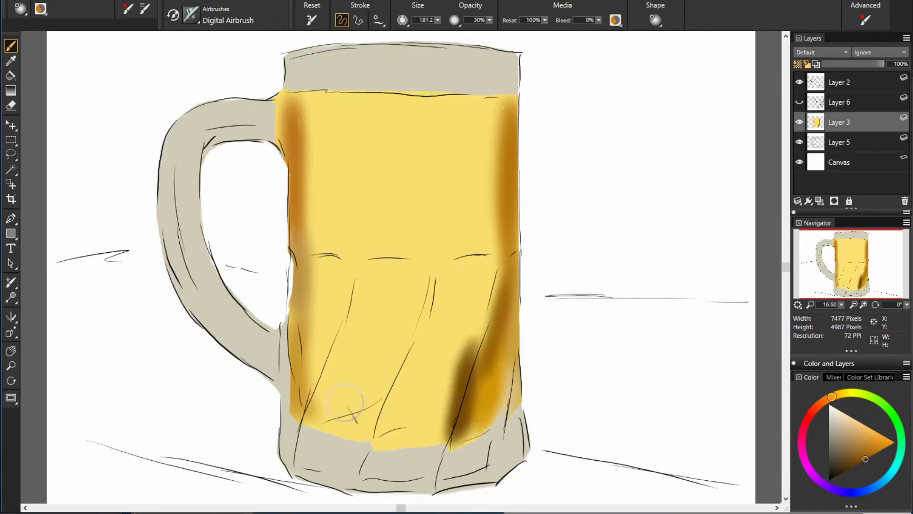
{"action": "left_click_drag", "start_coordinate": [444, 311], "coordinate": [376, 440]}
{"action": "mouse_move", "coordinate": [336, 380]}
{"action": "left_mouse_down"}
{"action": "mouse_move", "coordinate": [309, 421]}
{"action": "mouse_move", "coordinate": [337, 378]}
{"action": "left_mouse_up"}
{"action": "left_click_drag", "start_coordinate": [310, 414], "coordinate": [355, 331]}
{"action": "left_click_drag", "start_coordinate": [374, 390], "coordinate": [421, 278]}
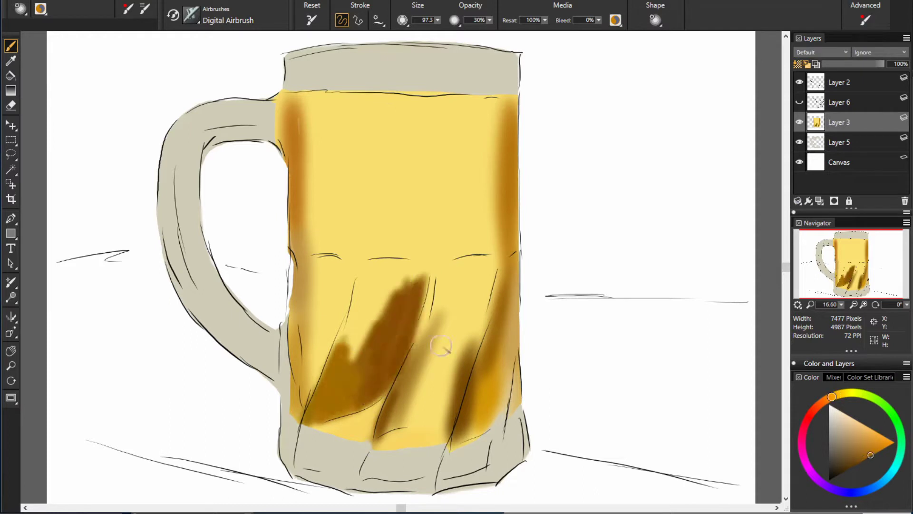
{"action": "left_click_drag", "start_coordinate": [438, 314], "coordinate": [405, 423]}
- Thicken the brown shading across the faceted band in the lower beer
{"action": "left_click_drag", "start_coordinate": [429, 278], "coordinate": [417, 348]}
{"action": "mouse_move", "coordinate": [476, 271]}
{"action": "left_mouse_down"}
{"action": "mouse_move", "coordinate": [438, 402]}
{"action": "mouse_move", "coordinate": [442, 296]}
{"action": "mouse_move", "coordinate": [483, 342]}
{"action": "left_mouse_up"}
{"action": "left_click_drag", "start_coordinate": [494, 259], "coordinate": [433, 295]}
{"action": "left_click_drag", "start_coordinate": [419, 262], "coordinate": [380, 328]}
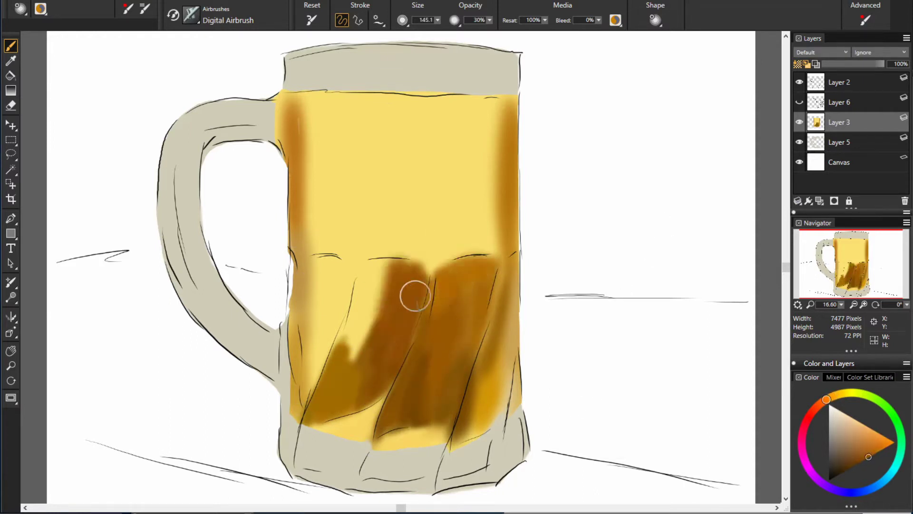
{"action": "mouse_move", "coordinate": [414, 294]}
{"action": "left_mouse_down"}
{"action": "mouse_move", "coordinate": [361, 275]}
{"action": "mouse_move", "coordinate": [304, 333]}
{"action": "left_mouse_up"}
- Darken the beer's upper middle and right with brown and orange strokes
{"action": "left_click_drag", "start_coordinate": [459, 110], "coordinate": [464, 238]}
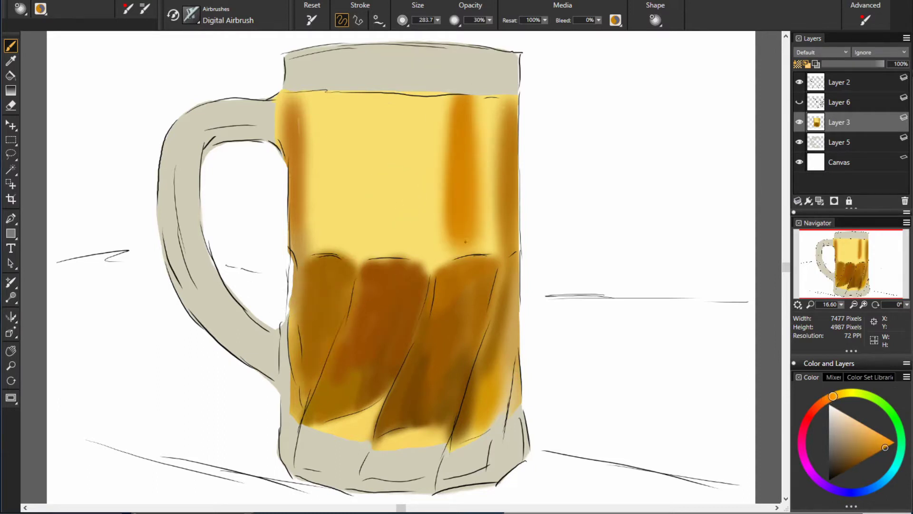
{"action": "left_click_drag", "start_coordinate": [481, 98], "coordinate": [491, 248]}
{"action": "left_click_drag", "start_coordinate": [414, 96], "coordinate": [419, 290]}
{"action": "left_click_drag", "start_coordinate": [465, 116], "coordinate": [467, 238]}
{"action": "left_click_drag", "start_coordinate": [395, 95], "coordinate": [400, 186]}
{"action": "left_click_drag", "start_coordinate": [395, 143], "coordinate": [395, 257]}
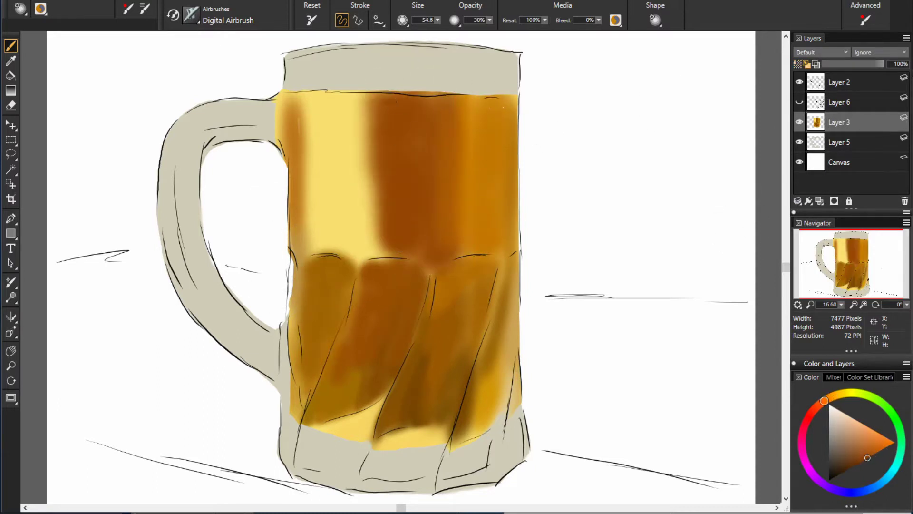
- Cover the upper-left yellow highlight with orange-brown
{"action": "mouse_move", "coordinate": [309, 95]}
{"action": "left_mouse_down"}
{"action": "mouse_move", "coordinate": [323, 209]}
{"action": "mouse_move", "coordinate": [290, 162]}
{"action": "left_mouse_up"}
{"action": "mouse_move", "coordinate": [343, 95]}
{"action": "left_mouse_down"}
{"action": "mouse_move", "coordinate": [352, 209]}
{"action": "mouse_move", "coordinate": [327, 245]}
{"action": "left_mouse_up"}
{"action": "left_click_drag", "start_coordinate": [333, 166], "coordinate": [343, 256]}
{"action": "mouse_move", "coordinate": [363, 105]}
{"action": "left_mouse_down"}
{"action": "mouse_move", "coordinate": [366, 256]}
{"action": "mouse_move", "coordinate": [366, 200]}
{"action": "mouse_move", "coordinate": [354, 238]}
{"action": "left_mouse_up"}
- Deepen the lower-right beer with dark brown and a yellow glow, adjusting brush size
{"action": "left_click", "coordinate": [335, 269], "text": "alt"}
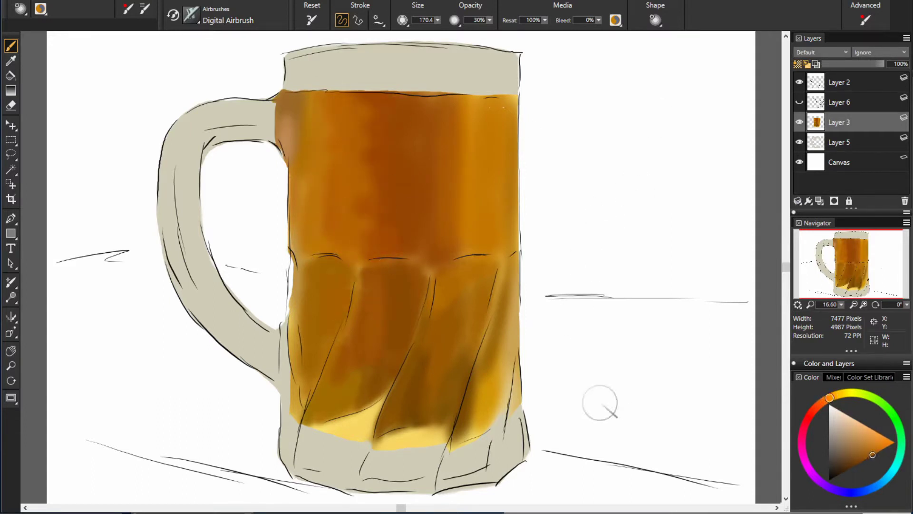
{"action": "key", "text": "bracketleft"}
{"action": "key", "text": "bracketleft"}
{"action": "key", "text": "bracketleft"}
{"action": "left_click_drag", "start_coordinate": [477, 348], "coordinate": [469, 431]}
{"action": "mouse_move", "coordinate": [481, 371]}
{"action": "left_mouse_down"}
{"action": "mouse_move", "coordinate": [488, 419]}
{"action": "mouse_move", "coordinate": [471, 440]}
{"action": "mouse_move", "coordinate": [381, 431]}
{"action": "left_mouse_up"}
{"action": "left_click", "coordinate": [457, 433], "text": "alt"}
{"action": "key", "text": "bracketright"}
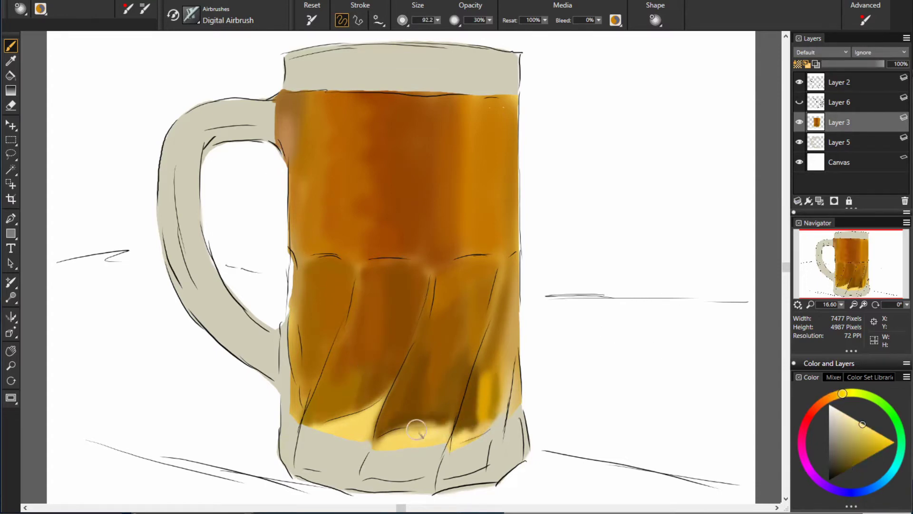
- On Layer 5, airbrush a grey patch and an orange band along the mug bottom
{"action": "left_click", "coordinate": [839, 141]}
{"action": "left_click_drag", "start_coordinate": [818, 404], "coordinate": [848, 393]}
{"action": "left_click", "coordinate": [835, 421]}
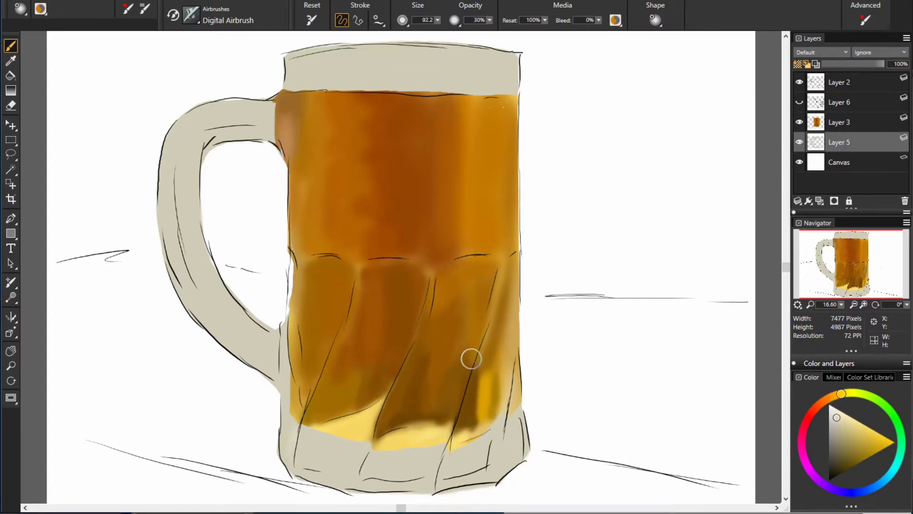
{"action": "left_click_drag", "start_coordinate": [512, 421], "coordinate": [509, 463]}
{"action": "left_click_drag", "start_coordinate": [841, 394], "coordinate": [832, 396]}
{"action": "left_click", "coordinate": [874, 436]}
{"action": "left_click_drag", "start_coordinate": [486, 482], "coordinate": [347, 487]}
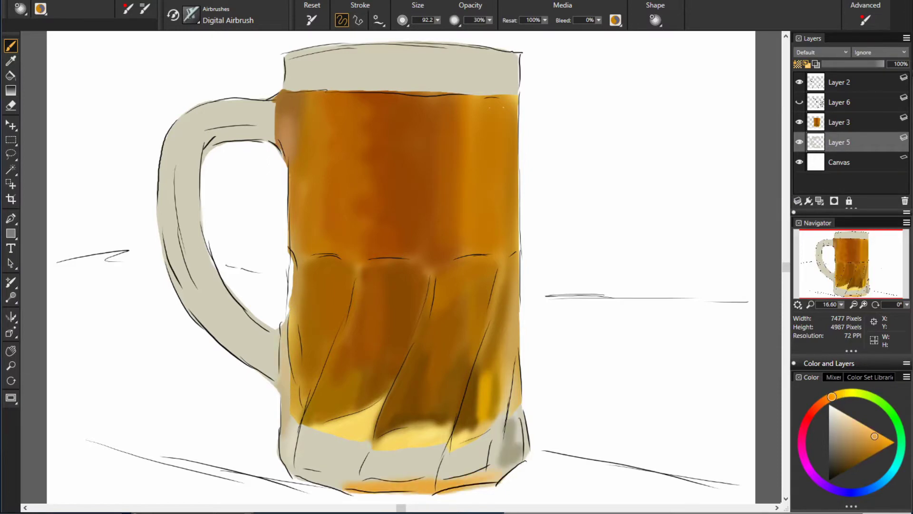
- Lay greenish-grey and dark olive bands across the mug's lower rim
{"action": "left_click_drag", "start_coordinate": [832, 396], "coordinate": [840, 394]}
{"action": "left_click", "coordinate": [850, 441]}
{"action": "left_click_drag", "start_coordinate": [443, 464], "coordinate": [366, 461]}
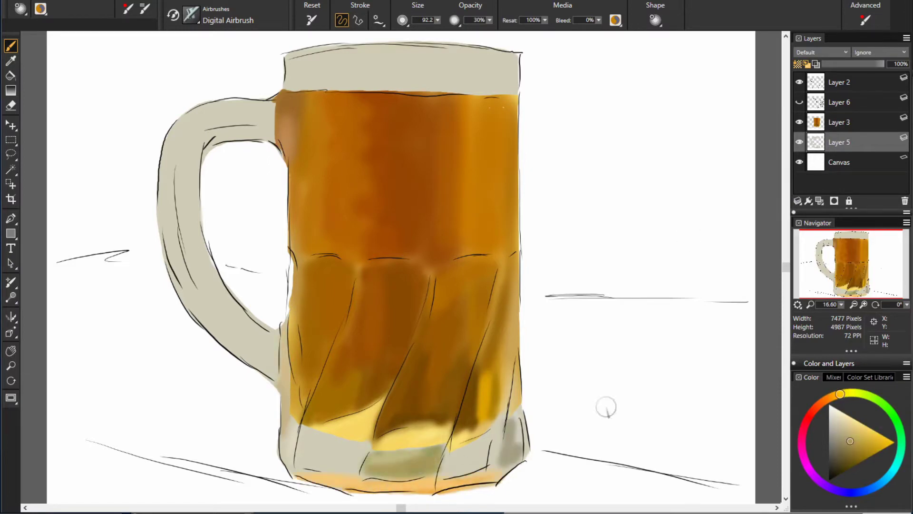
{"action": "left_click_drag", "start_coordinate": [840, 394], "coordinate": [847, 393]}
{"action": "left_click", "coordinate": [836, 433]}
{"action": "left_click_drag", "start_coordinate": [450, 464], "coordinate": [495, 440]}
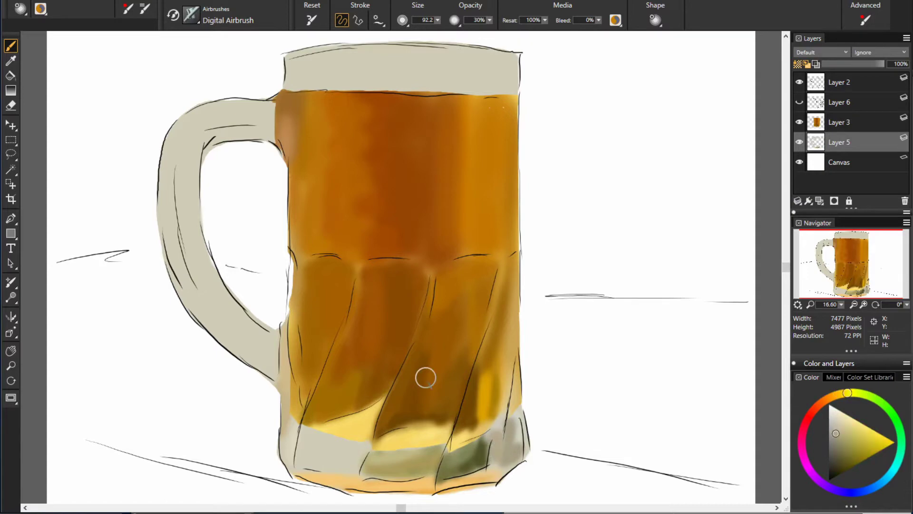
- Brush blue-grey, pink, yellowish and olive reflections onto the handle
{"action": "left_click_drag", "start_coordinate": [361, 454], "coordinate": [342, 457]}
{"action": "left_click_drag", "start_coordinate": [848, 393], "coordinate": [858, 492]}
{"action": "left_click", "coordinate": [830, 431]}
{"action": "left_click_drag", "start_coordinate": [281, 340], "coordinate": [200, 271]}
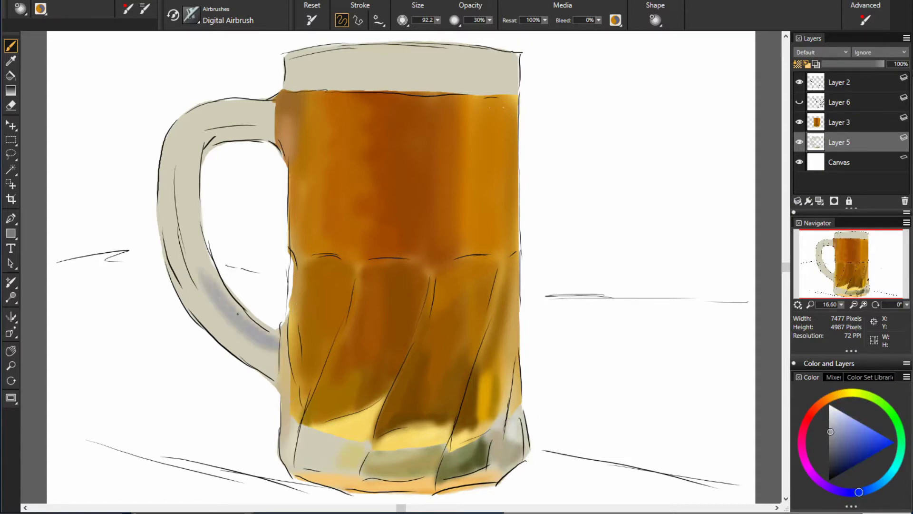
{"action": "left_click", "coordinate": [852, 438]}
{"action": "left_click_drag", "start_coordinate": [185, 200], "coordinate": [181, 291]}
{"action": "mouse_move", "coordinate": [167, 143]}
{"action": "left_mouse_down"}
{"action": "mouse_move", "coordinate": [176, 295]}
{"action": "mouse_move", "coordinate": [243, 352]}
{"action": "left_mouse_up"}
{"action": "left_click", "coordinate": [839, 463]}
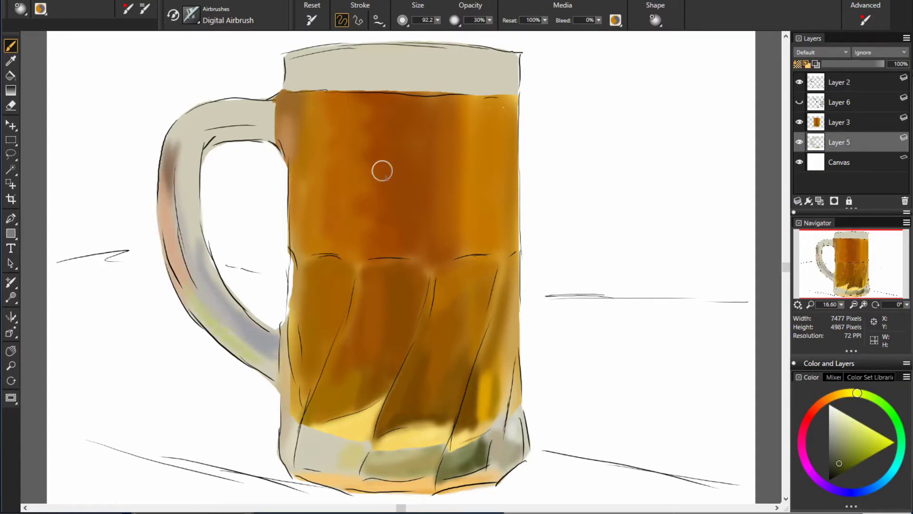
{"action": "left_click_drag", "start_coordinate": [271, 126], "coordinate": [195, 157]}
- Whiten the foam at the top of the mug with a near-white
{"action": "left_click", "coordinate": [802, 438]}
{"action": "left_click", "coordinate": [830, 431]}
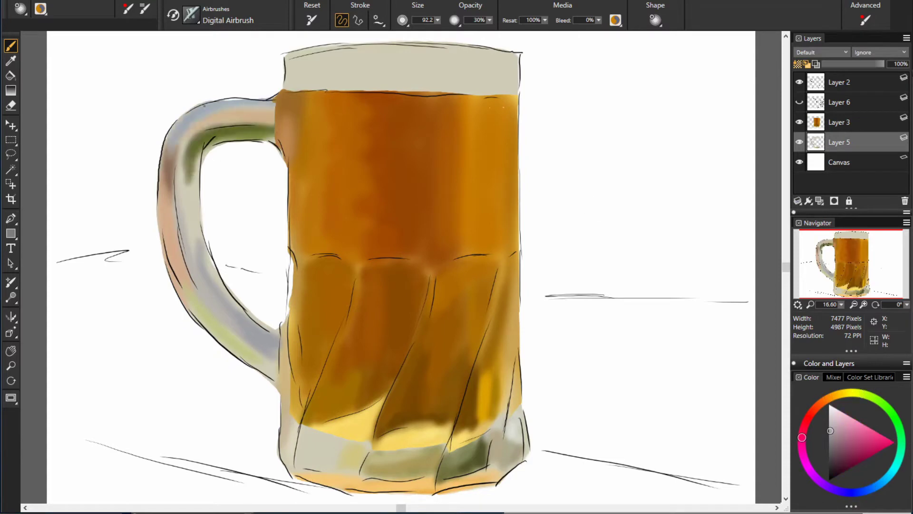
{"action": "left_click", "coordinate": [843, 393]}
{"action": "left_click_drag", "start_coordinate": [290, 67], "coordinate": [505, 76]}
{"action": "left_click_drag", "start_coordinate": [400, 53], "coordinate": [516, 86]}
- Darken the olive shadow on the upper handle and add a pink handle reflection
{"action": "left_click", "coordinate": [851, 462]}
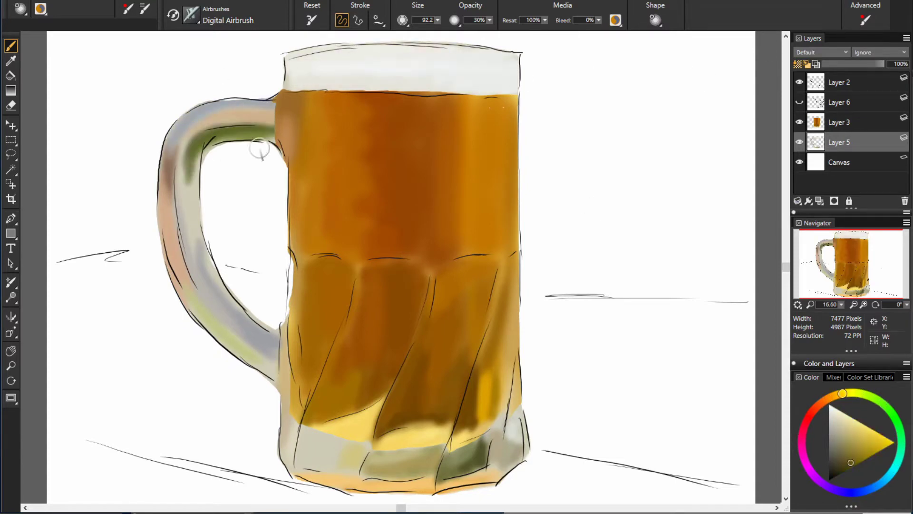
{"action": "left_click_drag", "start_coordinate": [260, 150], "coordinate": [190, 161]}
{"action": "left_click", "coordinate": [806, 424]}
{"action": "left_click", "coordinate": [831, 430]}
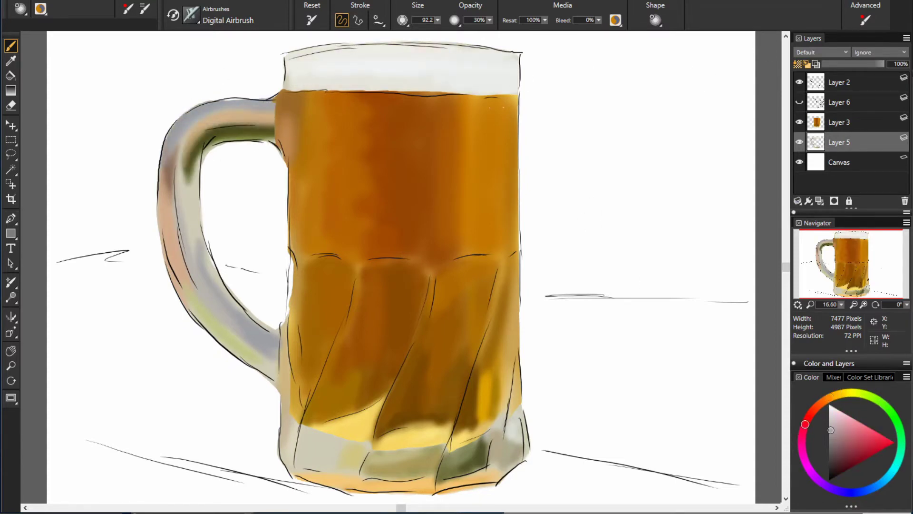
{"action": "mouse_move", "coordinate": [180, 202]}
{"action": "left_mouse_down"}
{"action": "mouse_move", "coordinate": [169, 266]}
{"action": "mouse_move", "coordinate": [183, 323]}
{"action": "left_mouse_up"}
{"action": "left_click", "coordinate": [828, 398]}
{"action": "left_click", "coordinate": [851, 430]}
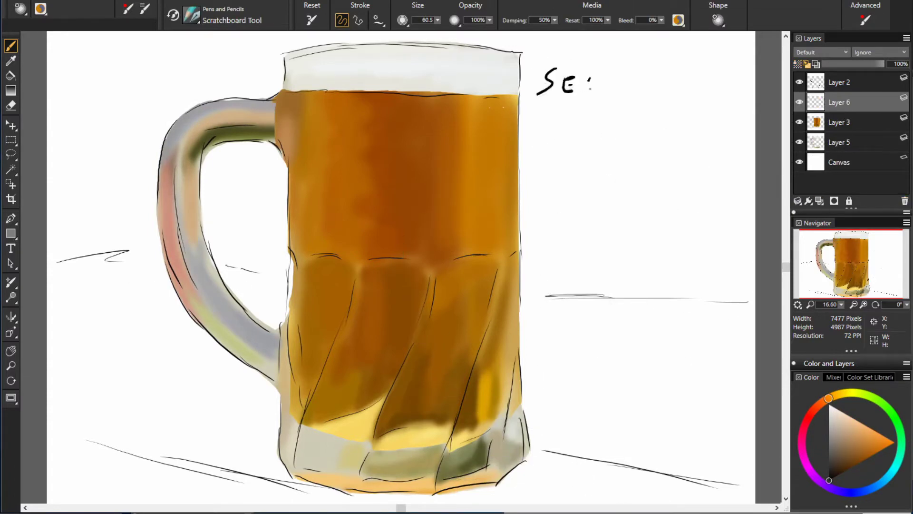
- Handwrite an underlined note at right: 'surrounding manifests through the glass structure'
{"action": "left_click_drag", "start_coordinate": [590, 89], "coordinate": [712, 78]}
{"action": "mouse_move", "coordinate": [538, 107]}
{"action": "left_mouse_down"}
{"action": "mouse_move", "coordinate": [597, 126]}
{"action": "mouse_move", "coordinate": [732, 107]}
{"action": "left_mouse_up"}
{"action": "mouse_move", "coordinate": [535, 143]}
{"action": "left_mouse_down"}
{"action": "mouse_move", "coordinate": [617, 156]}
{"action": "mouse_move", "coordinate": [751, 150]}
{"action": "left_mouse_up"}
{"action": "left_click_drag", "start_coordinate": [533, 198], "coordinate": [730, 185]}
{"action": "left_click_drag", "start_coordinate": [537, 235], "coordinate": [713, 221]}
{"action": "left_click_drag", "start_coordinate": [537, 268], "coordinate": [724, 257]}
{"action": "left_click_drag", "start_coordinate": [547, 295], "coordinate": [737, 298]}
{"action": "left_click_drag", "start_coordinate": [709, 325], "coordinate": [592, 330]}
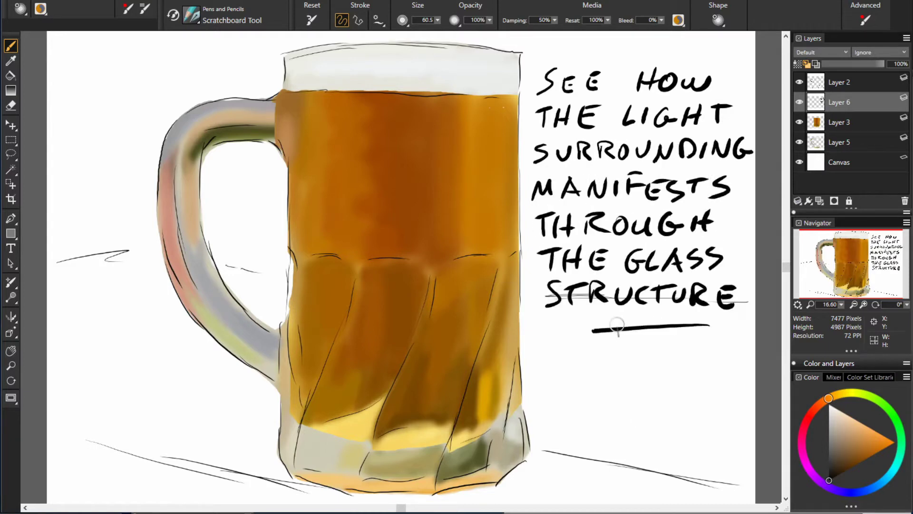
- Label the handle shadow, blue-grey sky reflection and red chairs at left with leader lines
{"action": "left_click_drag", "start_coordinate": [57, 62], "coordinate": [136, 53]}
{"action": "left_click_drag", "start_coordinate": [71, 93], "coordinate": [183, 62]}
{"action": "left_click_drag", "start_coordinate": [136, 105], "coordinate": [229, 147]}
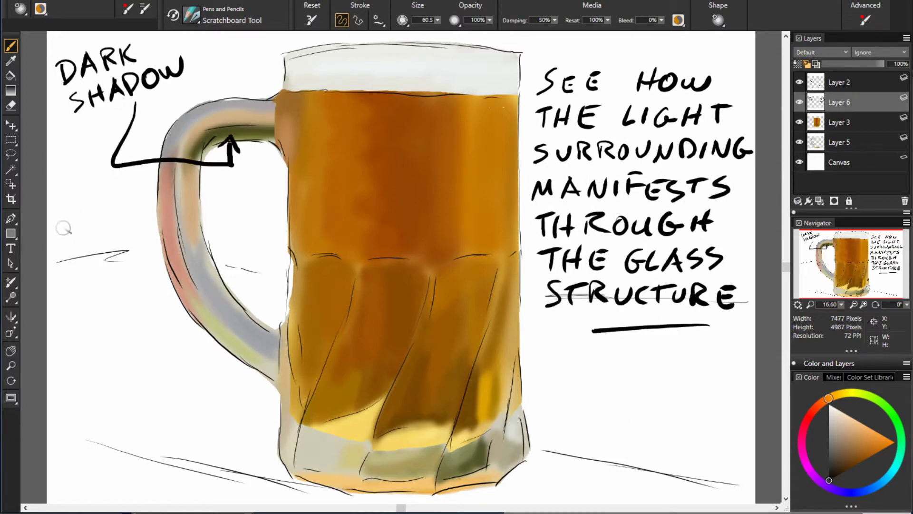
{"action": "left_click_drag", "start_coordinate": [79, 214], "coordinate": [119, 200]}
{"action": "left_click_drag", "start_coordinate": [60, 247], "coordinate": [117, 235]}
{"action": "mouse_move", "coordinate": [71, 276]}
{"action": "left_mouse_down"}
{"action": "mouse_move", "coordinate": [129, 266]}
{"action": "mouse_move", "coordinate": [200, 114]}
{"action": "left_mouse_up"}
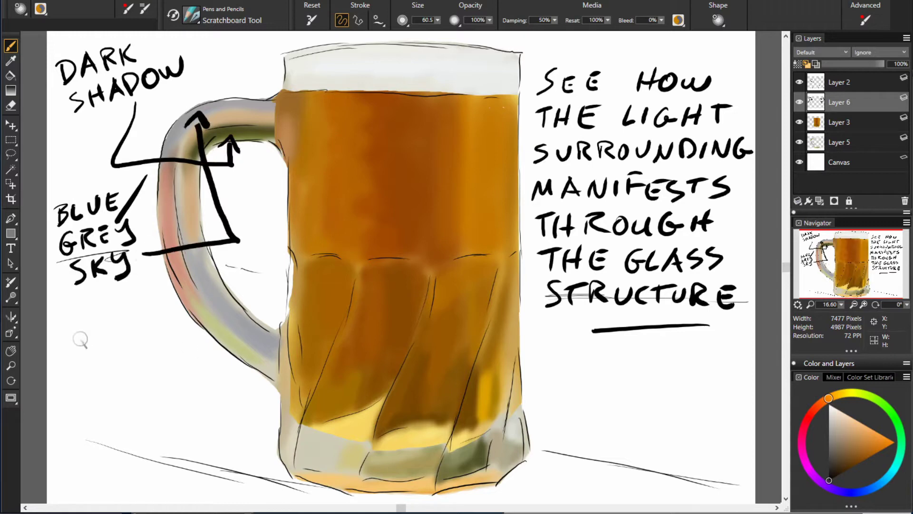
{"action": "left_click_drag", "start_coordinate": [67, 342], "coordinate": [140, 345]}
{"action": "mouse_move", "coordinate": [65, 380]}
{"action": "left_mouse_down"}
{"action": "mouse_move", "coordinate": [193, 383]}
{"action": "mouse_move", "coordinate": [176, 266]}
{"action": "left_mouse_up"}
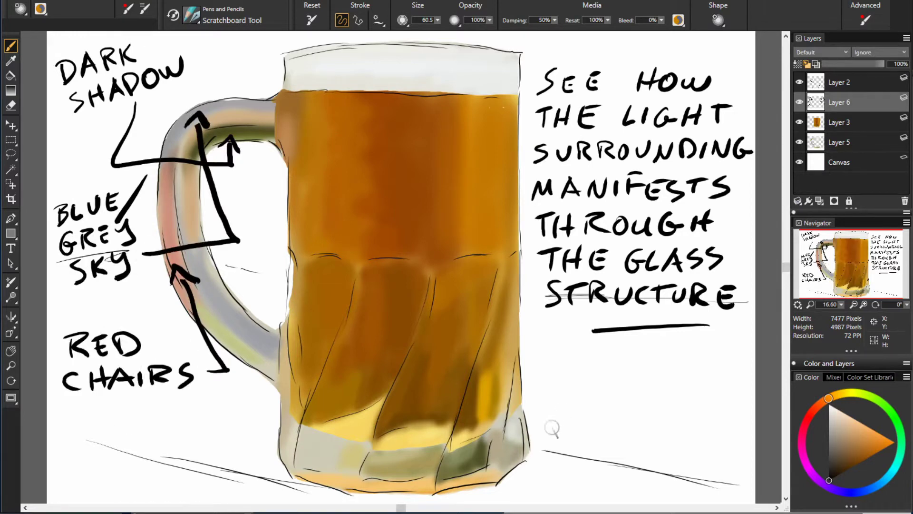
- Write the natural grass and table note at lower right, with arrows to the glass base
{"action": "left_click_drag", "start_coordinate": [545, 376], "coordinate": [723, 366]}
{"action": "mouse_move", "coordinate": [538, 409]}
{"action": "left_mouse_down"}
{"action": "mouse_move", "coordinate": [618, 395]}
{"action": "mouse_move", "coordinate": [656, 409]}
{"action": "left_mouse_up"}
{"action": "left_click_drag", "start_coordinate": [549, 437], "coordinate": [687, 418]}
{"action": "left_click_drag", "start_coordinate": [725, 407], "coordinate": [697, 440]}
{"action": "left_click_drag", "start_coordinate": [564, 450], "coordinate": [652, 471]}
{"action": "left_click_drag", "start_coordinate": [656, 449], "coordinate": [723, 445]}
{"action": "left_click_drag", "start_coordinate": [556, 468], "coordinate": [478, 459]}
{"action": "left_click_drag", "start_coordinate": [569, 482], "coordinate": [349, 455]}
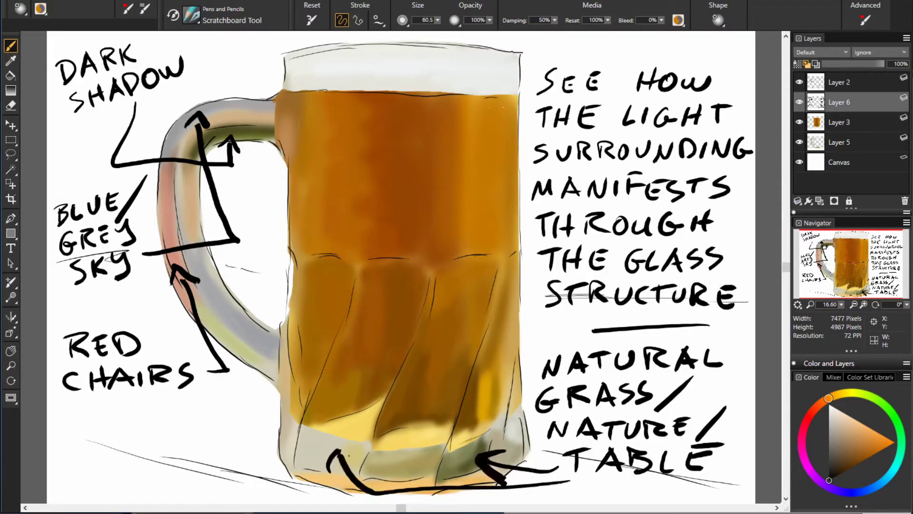
- Clear the lighting notes and handwrite 'OKAY — TIME FOR DETAILS' at the upper right
{"action": "key", "text": "ctrl+a"}
{"action": "key", "text": "Delete"}
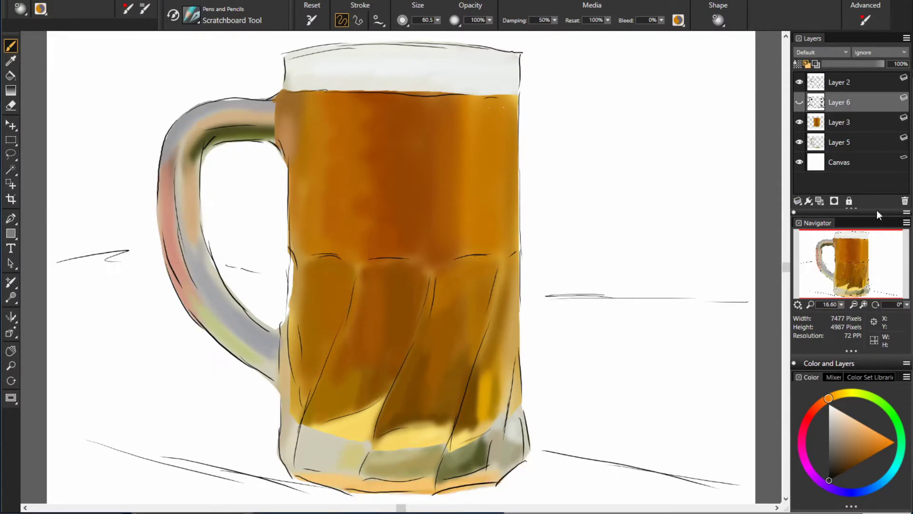
{"action": "left_click_drag", "start_coordinate": [571, 87], "coordinate": [569, 88]}
{"action": "left_click_drag", "start_coordinate": [584, 85], "coordinate": [599, 105]}
{"action": "left_click_drag", "start_coordinate": [603, 103], "coordinate": [639, 98]}
{"action": "left_click_drag", "start_coordinate": [664, 95], "coordinate": [685, 95]}
{"action": "left_click_drag", "start_coordinate": [552, 119], "coordinate": [737, 128]}
{"action": "mouse_move", "coordinate": [555, 148]}
{"action": "left_mouse_down"}
{"action": "mouse_move", "coordinate": [578, 176]}
{"action": "mouse_move", "coordinate": [702, 164]}
{"action": "left_mouse_up"}
- Add a new layer, lower brush opacity to about 32% and sample the pale cream foam
{"action": "key", "text": "ctrl+shift+n"}
{"action": "left_click_drag", "start_coordinate": [489, 20], "coordinate": [469, 20]}
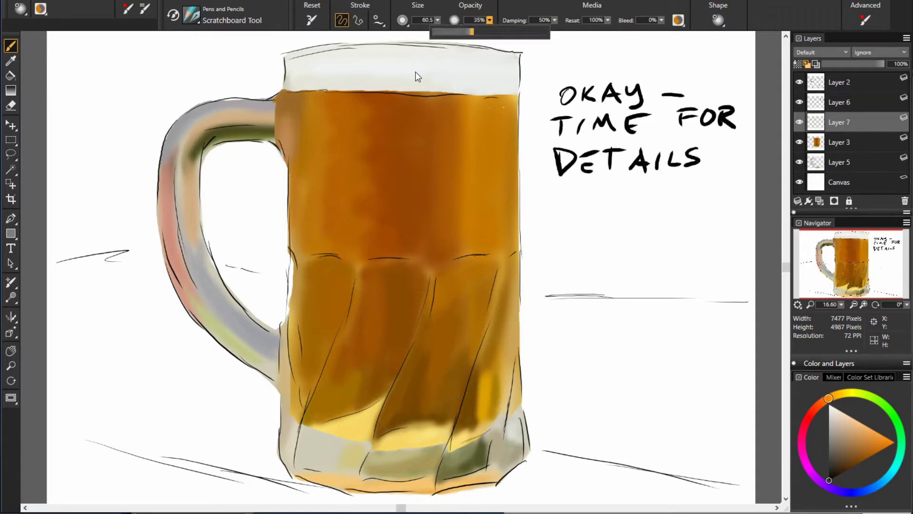
{"action": "left_click", "coordinate": [418, 76], "text": "alt"}
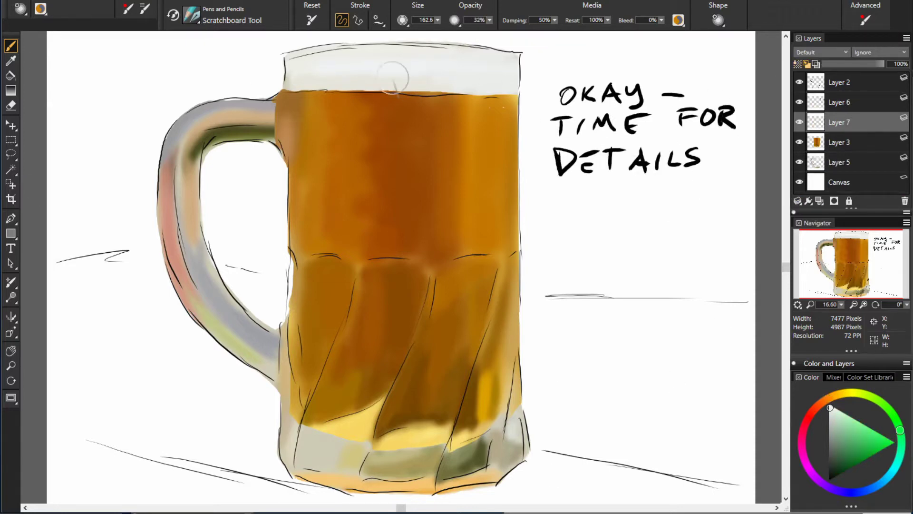
- Sample a near-white tint and several orange shades from the beer
{"action": "left_click", "coordinate": [408, 77], "text": "alt"}
{"action": "left_click", "coordinate": [314, 101], "text": "alt"}
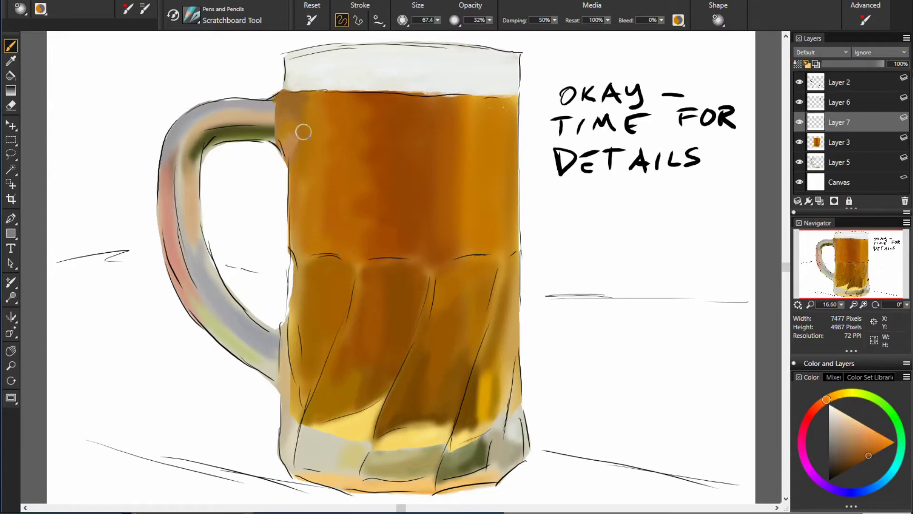
{"action": "left_click", "coordinate": [284, 100], "text": "alt"}
{"action": "left_click", "coordinate": [298, 177], "text": "alt"}
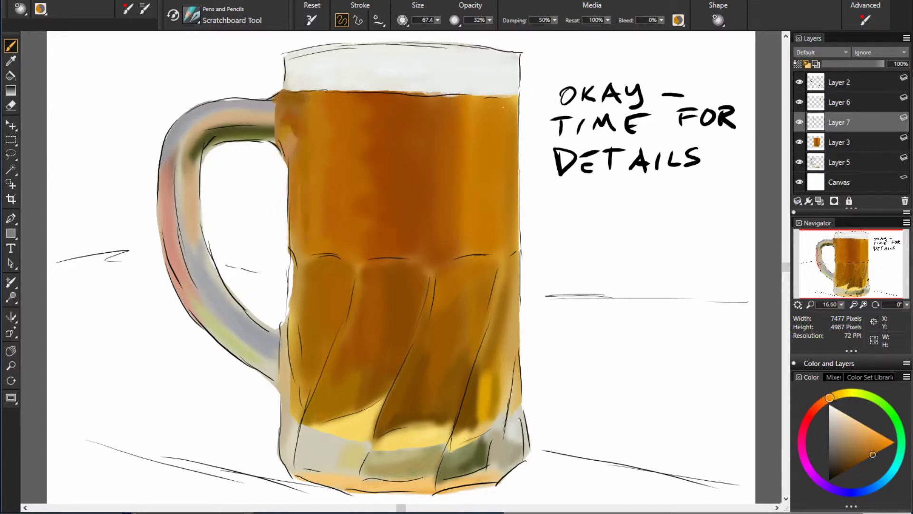
{"action": "left_click", "coordinate": [295, 257], "text": "alt"}
{"action": "left_click", "coordinate": [346, 298], "text": "alt"}
{"action": "left_click", "coordinate": [318, 364], "text": "alt"}
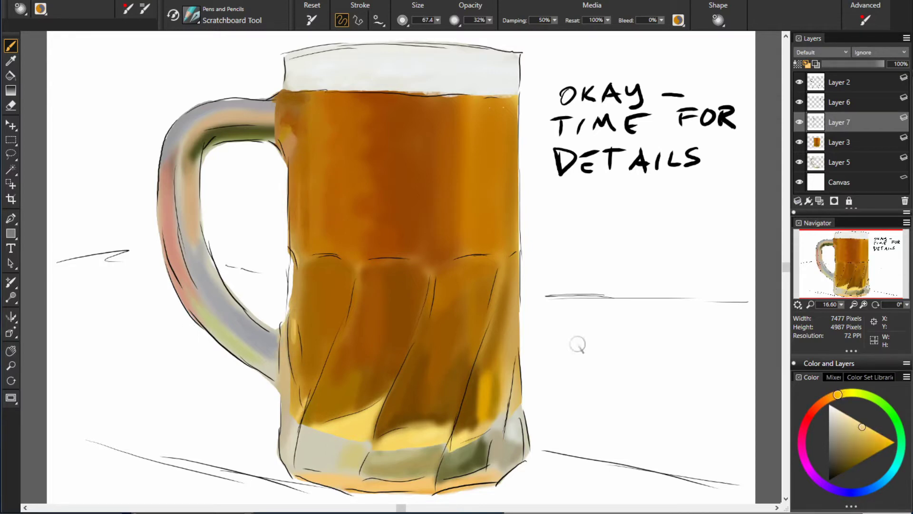
- Paint a darker orange stroke down the beer's right edge
{"action": "left_click", "coordinate": [298, 278], "text": "alt"}
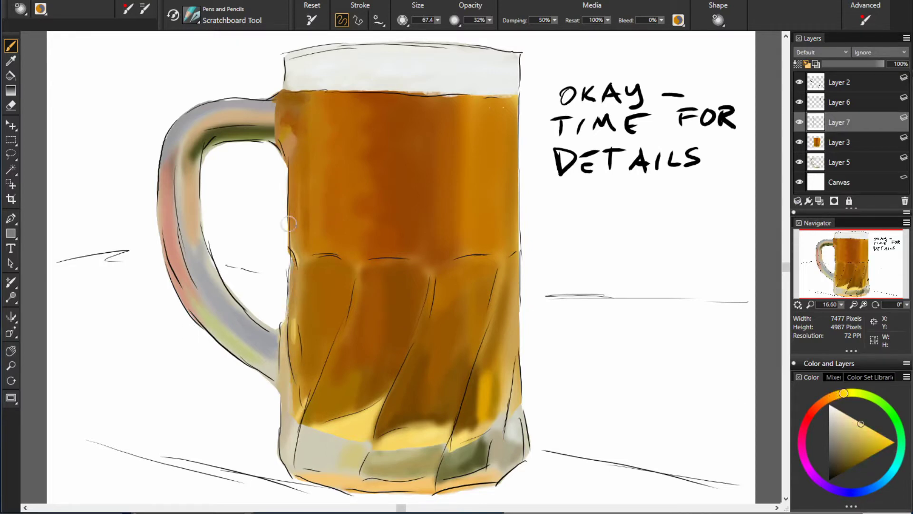
{"action": "left_click", "coordinate": [367, 195], "text": "alt"}
{"action": "left_click", "coordinate": [287, 101], "text": "alt"}
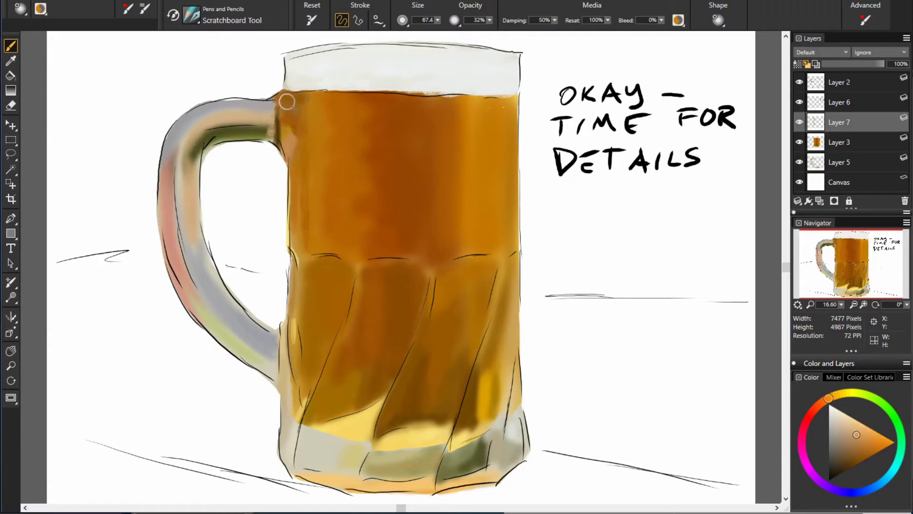
{"action": "left_click", "coordinate": [450, 103], "text": "alt"}
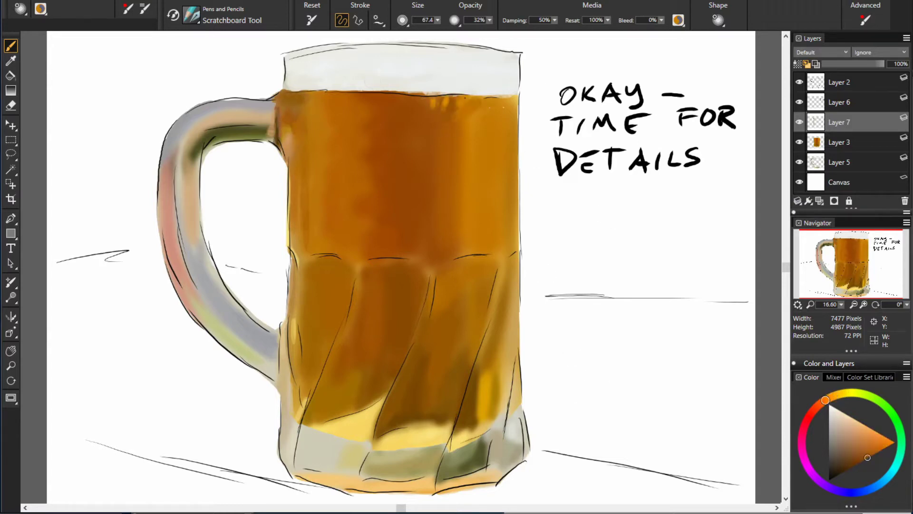
{"action": "left_click", "coordinate": [501, 108], "text": "alt"}
{"action": "left_click_drag", "start_coordinate": [502, 106], "coordinate": [515, 195]}
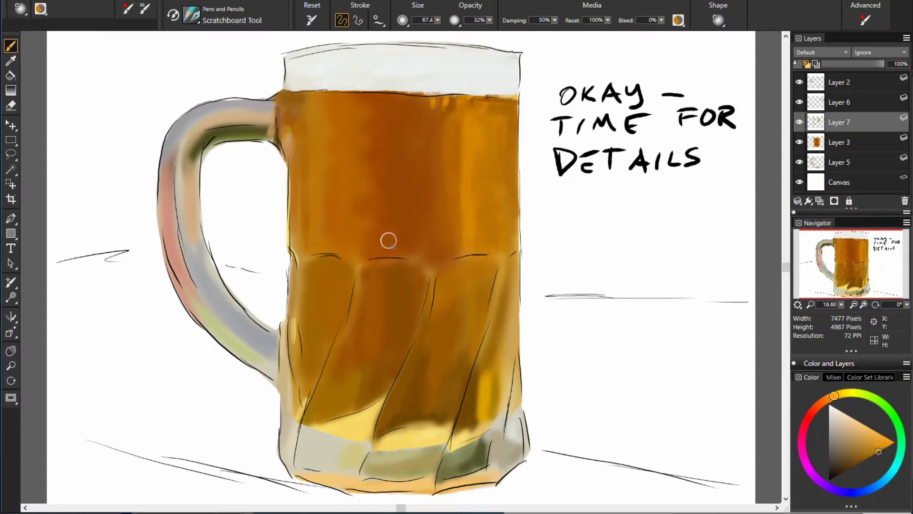
- Add a faint light orange stroke along the beer's right edge
{"action": "left_click", "coordinate": [480, 247], "text": "alt"}
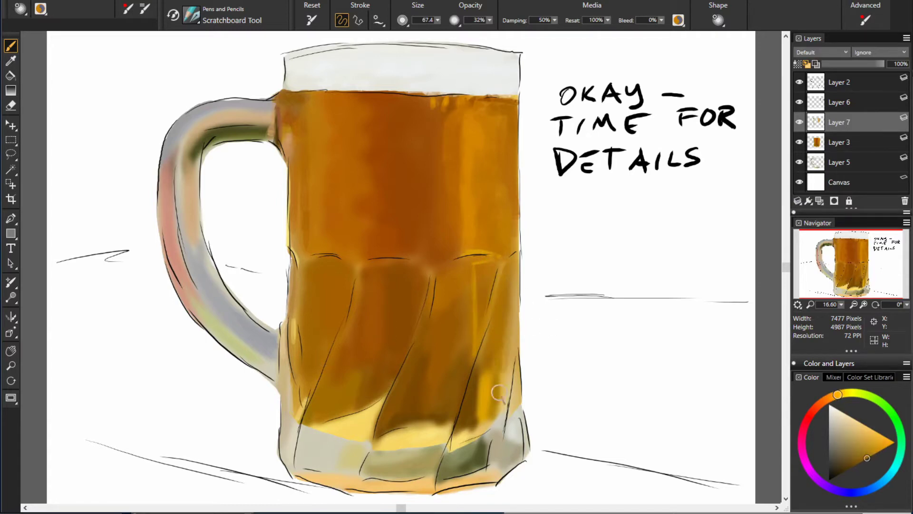
{"action": "left_click", "coordinate": [480, 388], "text": "alt"}
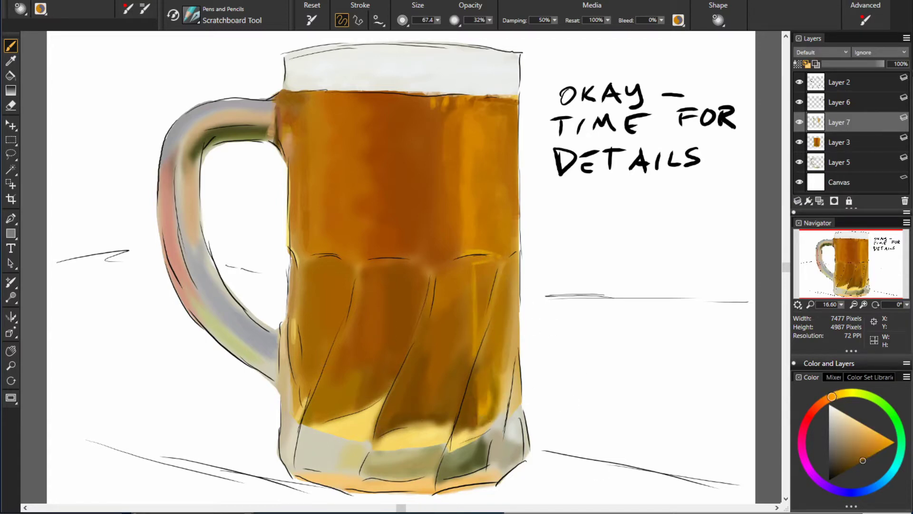
{"action": "left_click", "coordinate": [416, 279], "text": "alt"}
{"action": "left_click_drag", "start_coordinate": [514, 281], "coordinate": [516, 343]}
- Sample pale yellows at the mug bottom and paint a lighter stroke along the beer's bottom
{"action": "left_click", "coordinate": [515, 360], "text": "alt"}
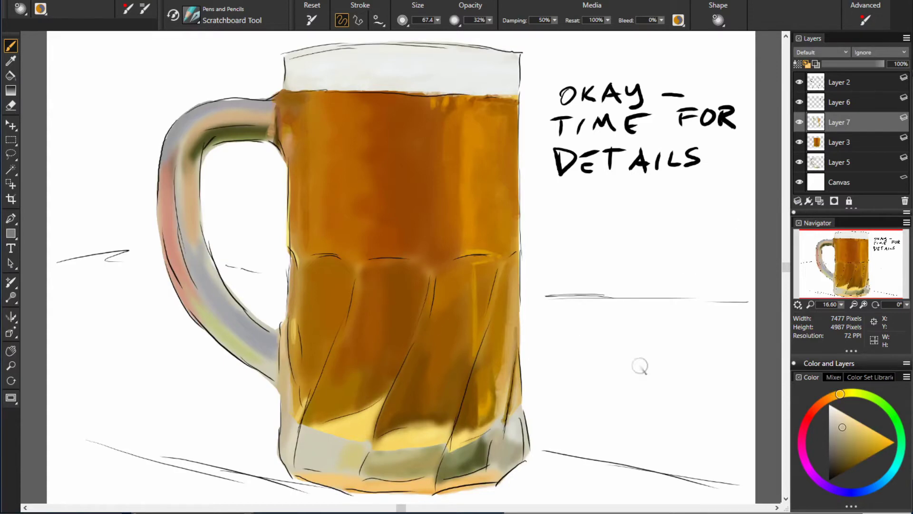
{"action": "left_click", "coordinate": [468, 454], "text": "alt"}
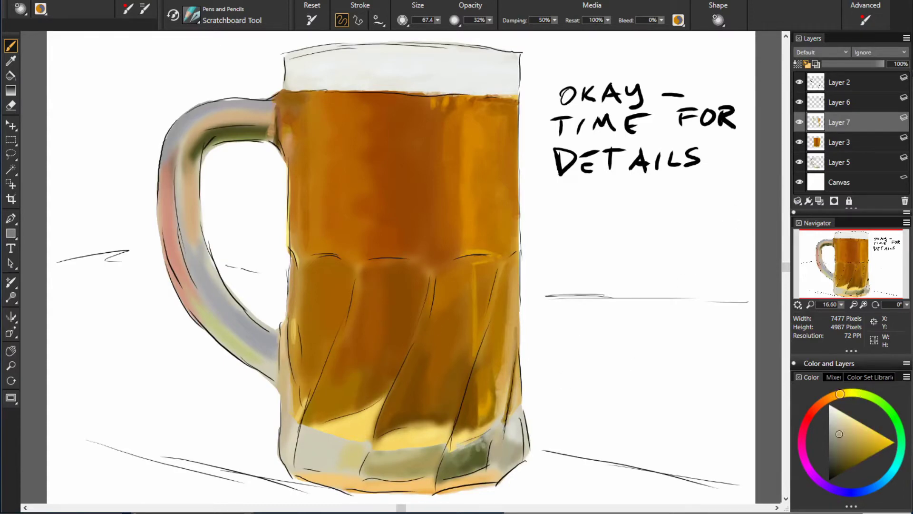
{"action": "left_click", "coordinate": [455, 449], "text": "alt"}
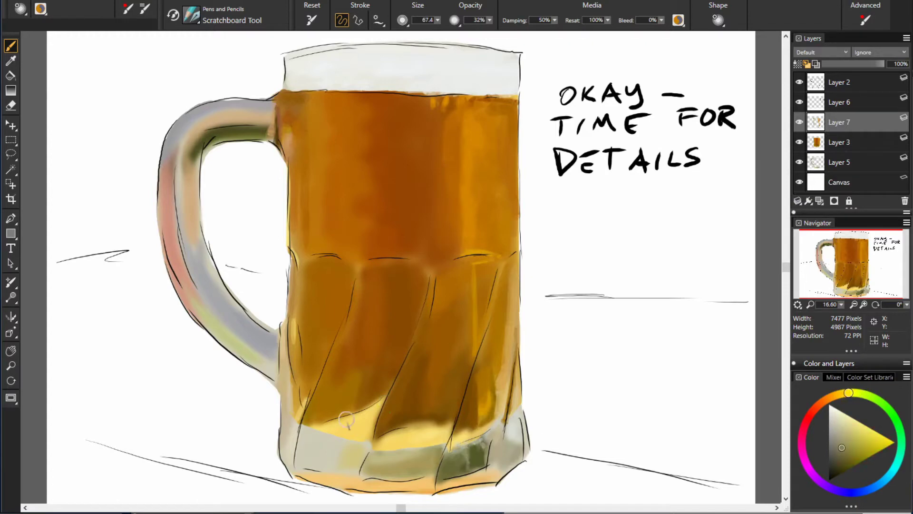
{"action": "left_click", "coordinate": [430, 471], "text": "alt"}
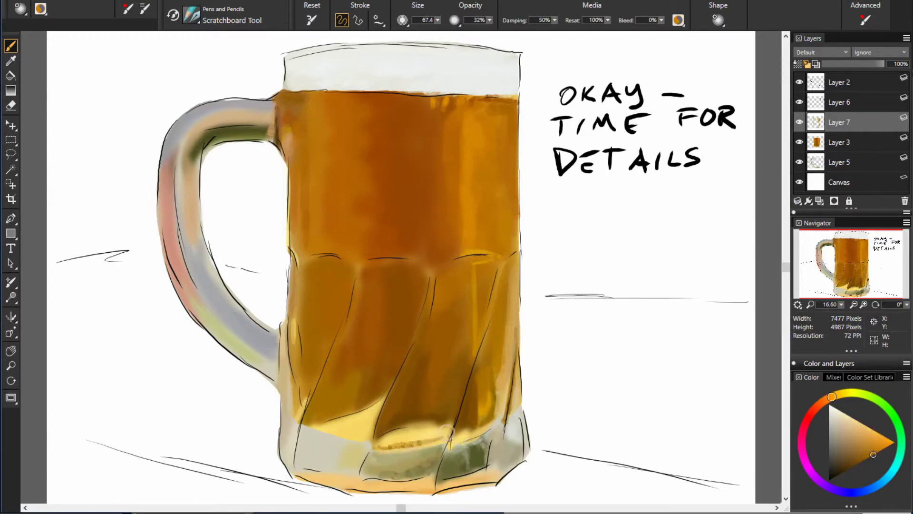
{"action": "left_click", "coordinate": [485, 426], "text": "alt"}
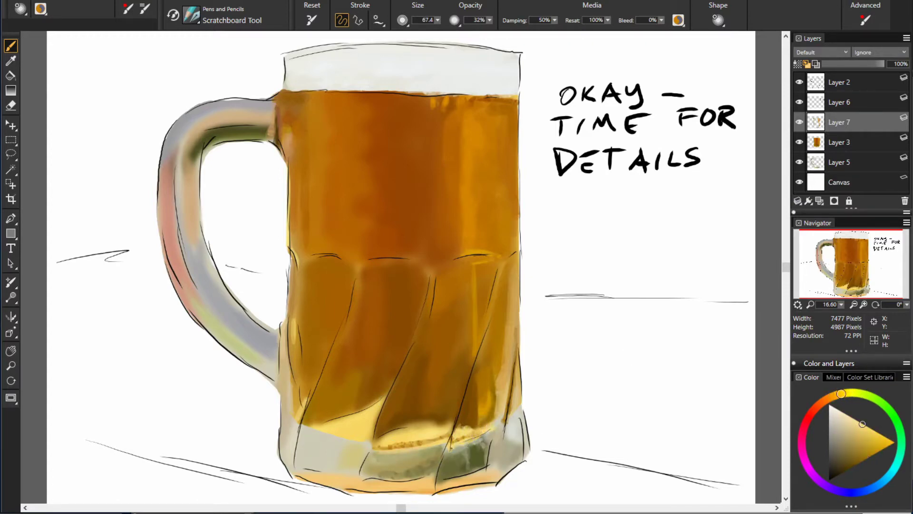
{"action": "left_click_drag", "start_coordinate": [416, 438], "coordinate": [435, 427]}
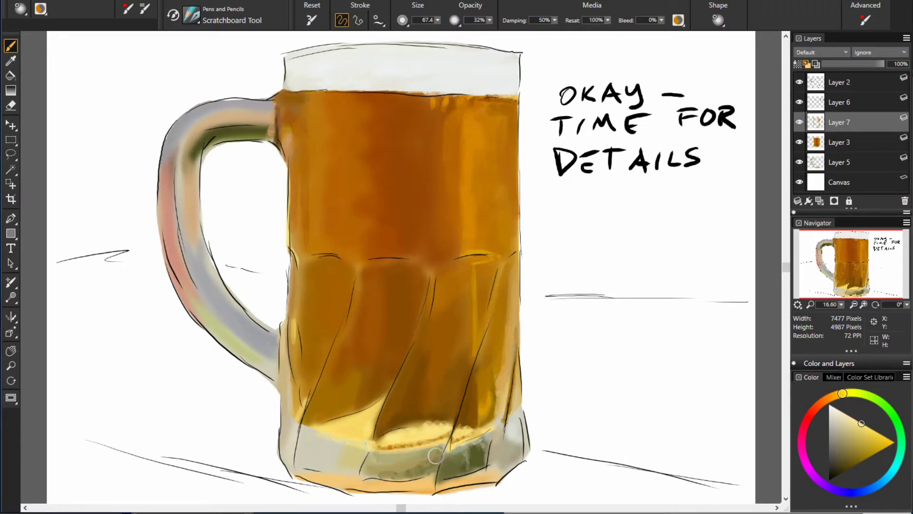
- Brush lighter amber onto the lower beer and darken it along the mug's right side
{"action": "left_click", "coordinate": [343, 437], "text": "alt"}
{"action": "left_click", "coordinate": [311, 330], "text": "alt"}
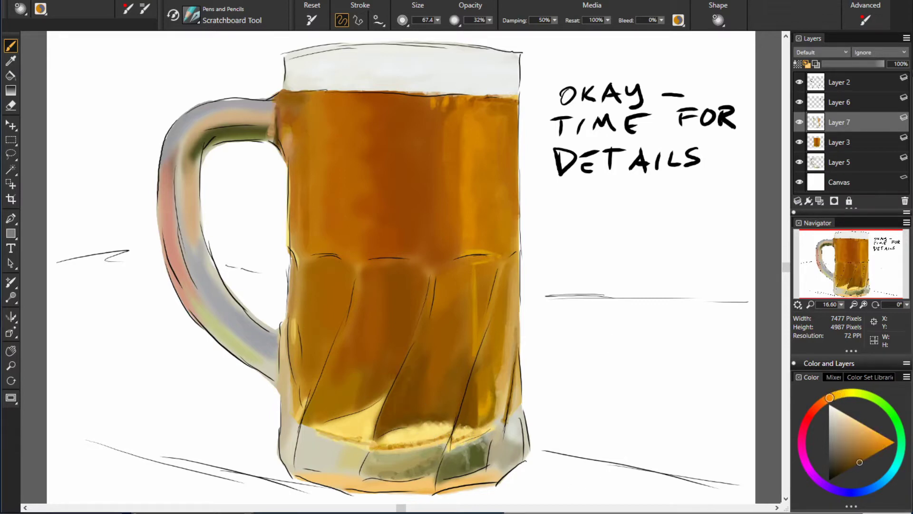
{"action": "left_click", "coordinate": [385, 251], "text": "alt"}
{"action": "left_click", "coordinate": [476, 250], "text": "alt"}
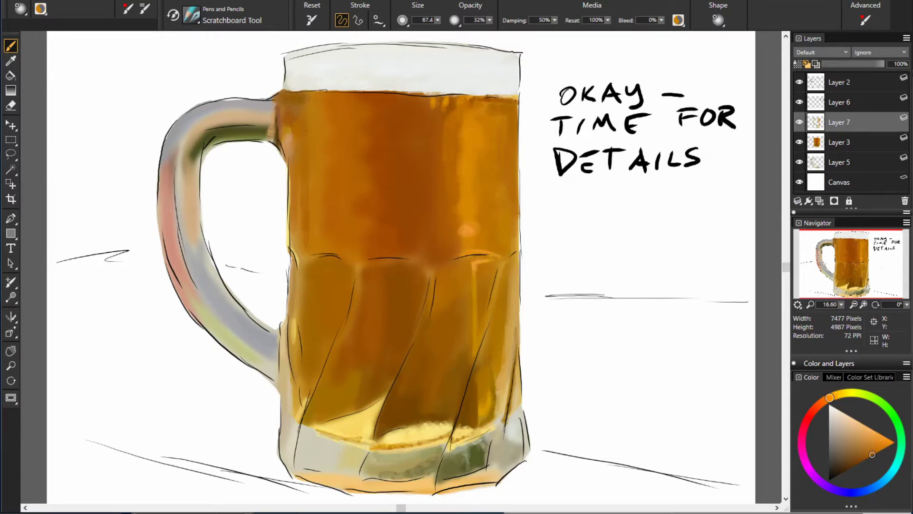
{"action": "left_click", "coordinate": [372, 309], "text": "alt"}
{"action": "left_click_drag", "start_coordinate": [443, 409], "coordinate": [460, 379]}
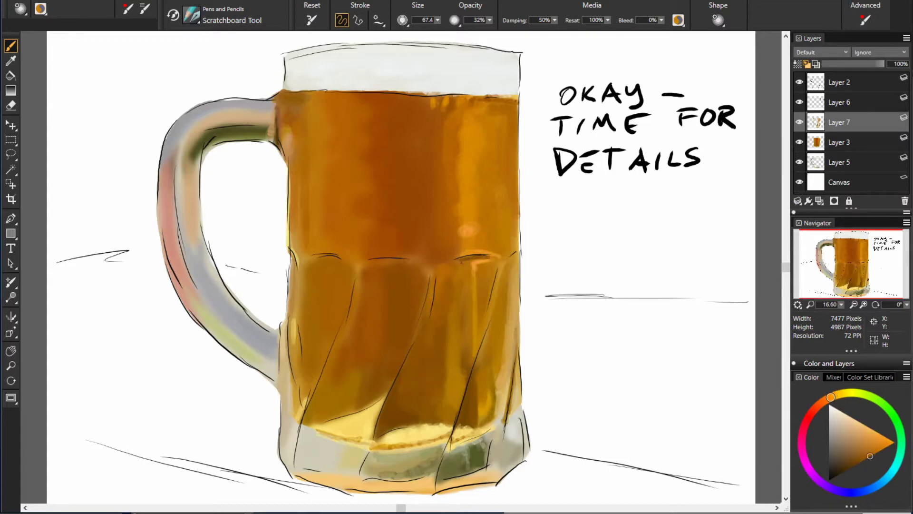
{"action": "left_click", "coordinate": [473, 341], "text": "alt"}
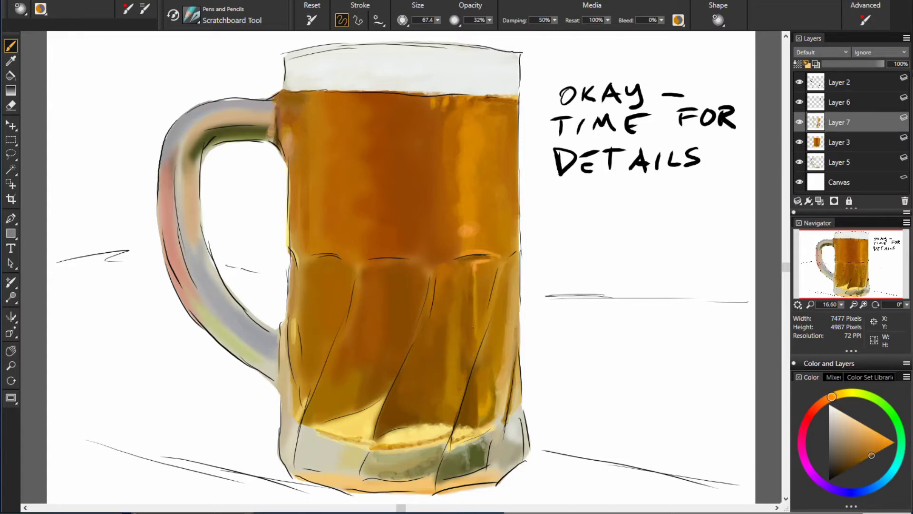
{"action": "left_click_drag", "start_coordinate": [507, 270], "coordinate": [508, 346]}
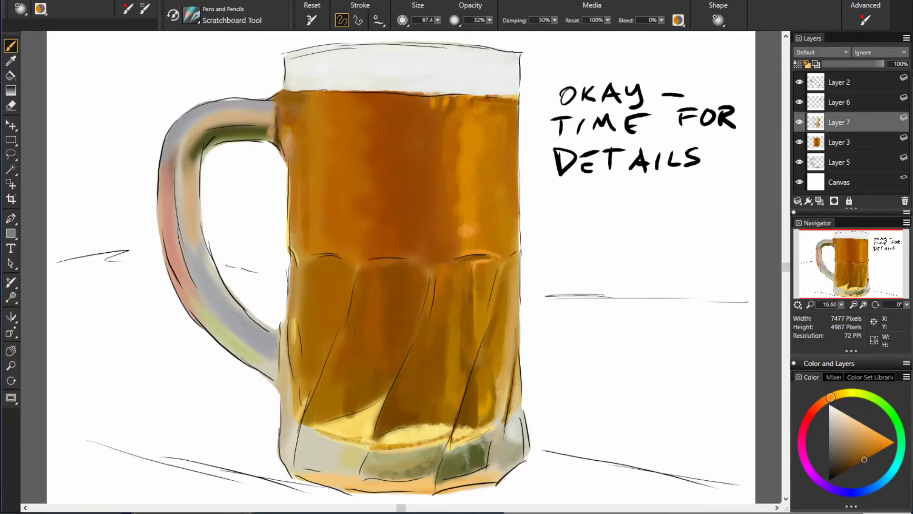
- Sample further pale yellow, orange and deep orange-brown tones from the beer
{"action": "left_click", "coordinate": [432, 392], "text": "alt"}
{"action": "left_click", "coordinate": [342, 417], "text": "alt"}
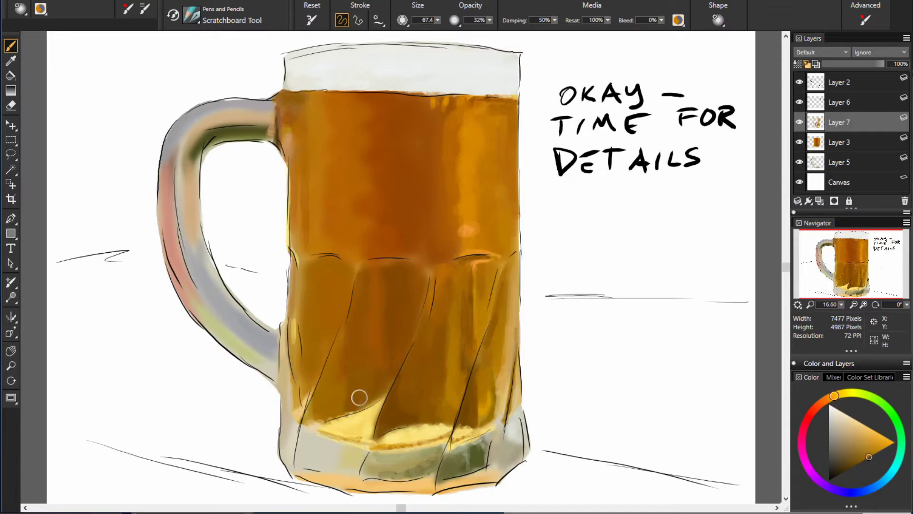
{"action": "left_click", "coordinate": [330, 339], "text": "alt"}
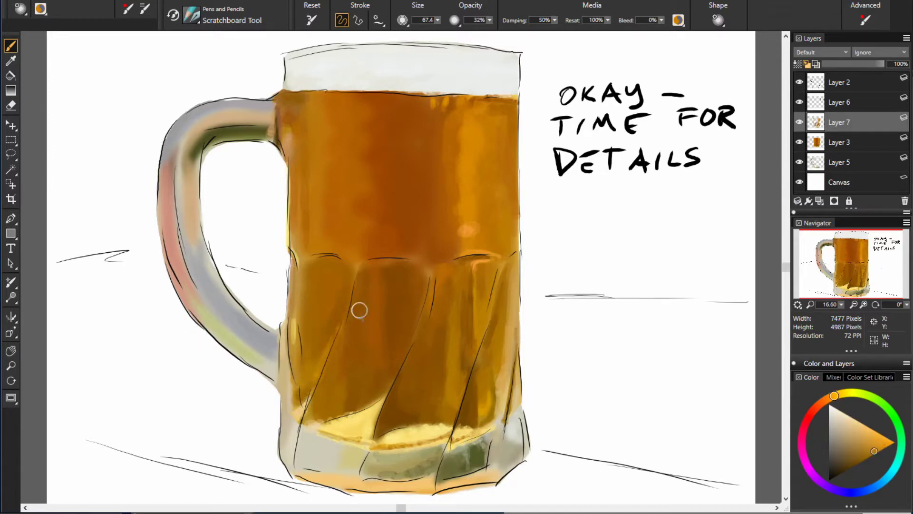
{"action": "left_click", "coordinate": [408, 264], "text": "alt"}
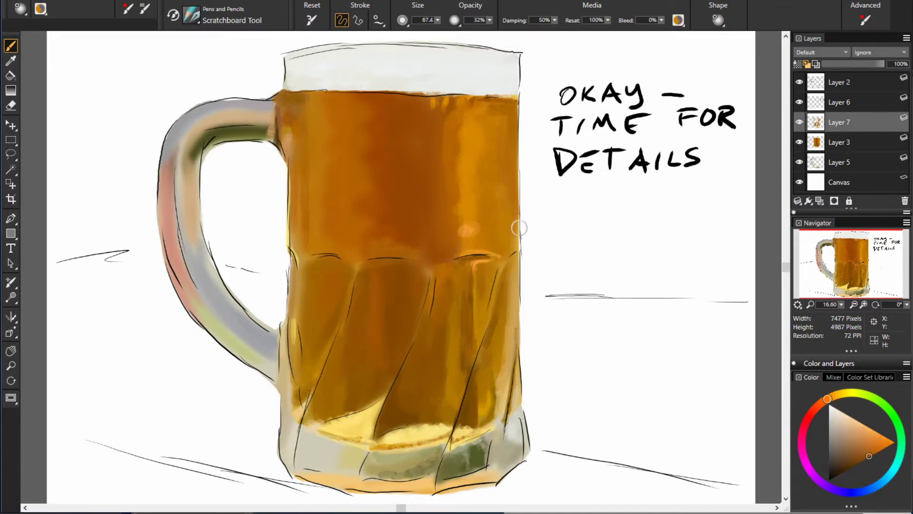
{"action": "left_click", "coordinate": [300, 242], "text": "alt"}
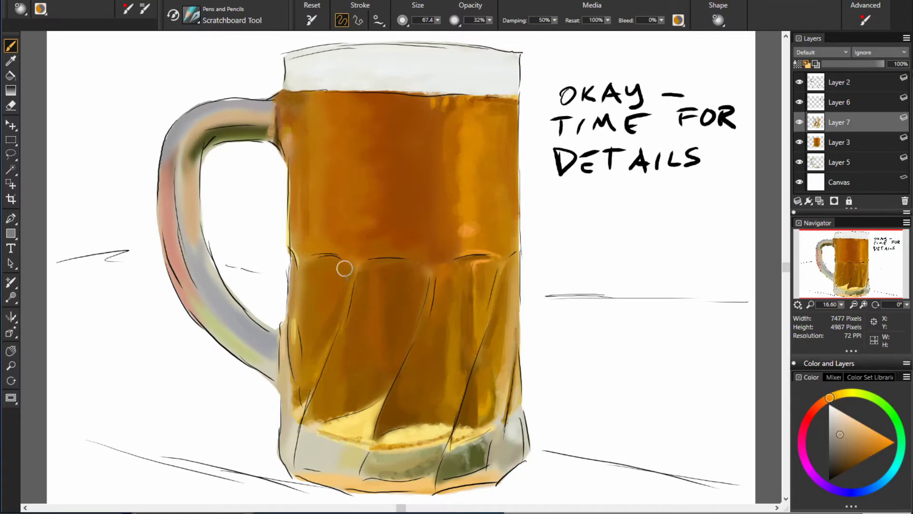
{"action": "left_click", "coordinate": [292, 325], "text": "alt"}
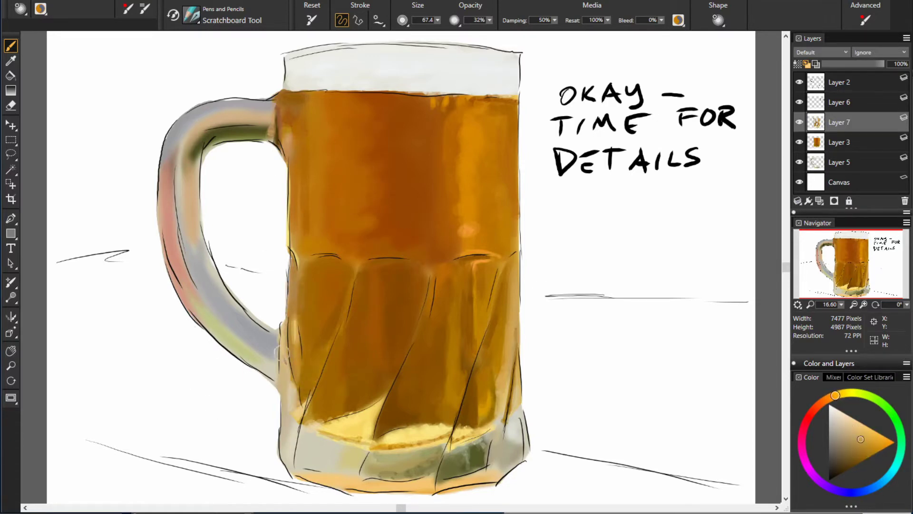
{"action": "left_click", "coordinate": [287, 394], "text": "alt"}
{"action": "left_click", "coordinate": [328, 450], "text": "alt"}
{"action": "left_click", "coordinate": [328, 408], "text": "alt"}
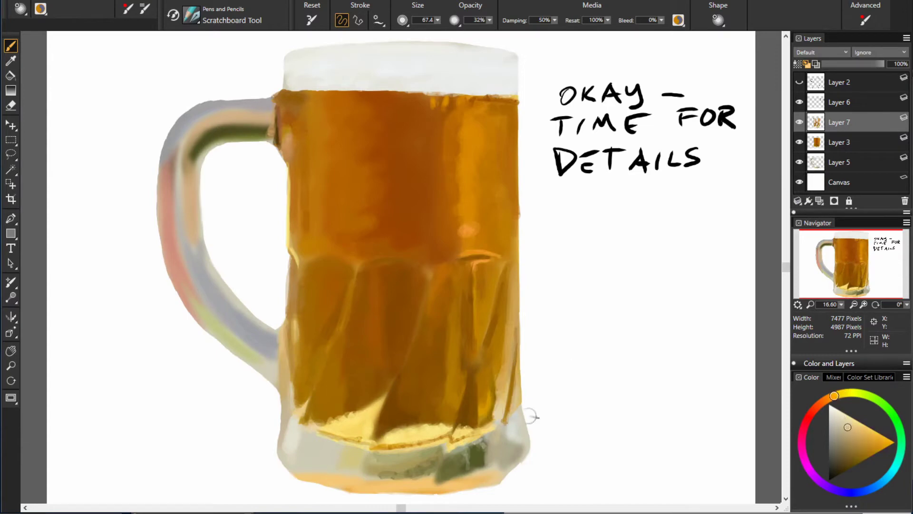
{"action": "left_click", "coordinate": [324, 137], "text": "alt"}
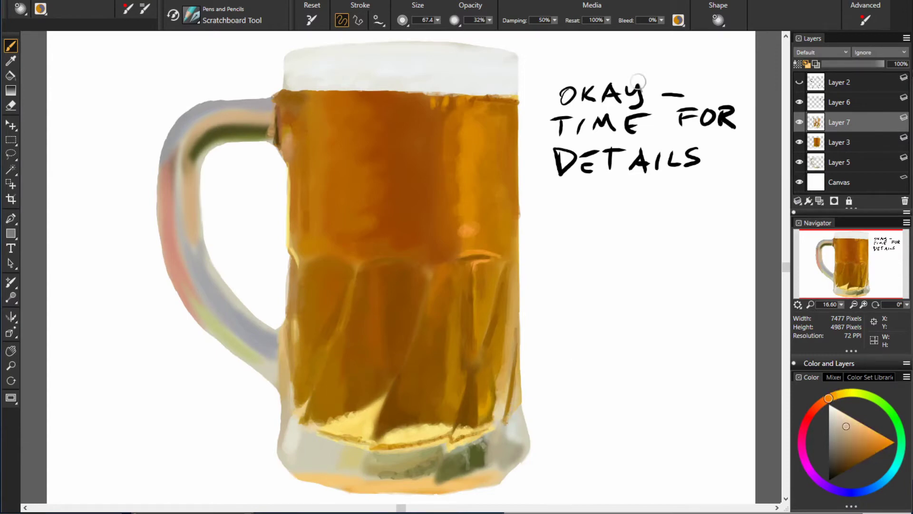
{"action": "left_click", "coordinate": [799, 82]}
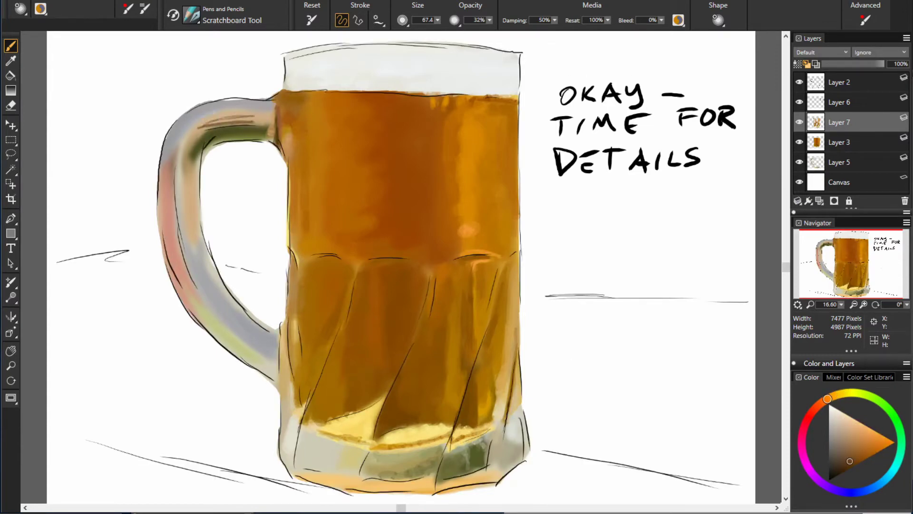
{"action": "left_click", "coordinate": [194, 125], "text": "alt"}
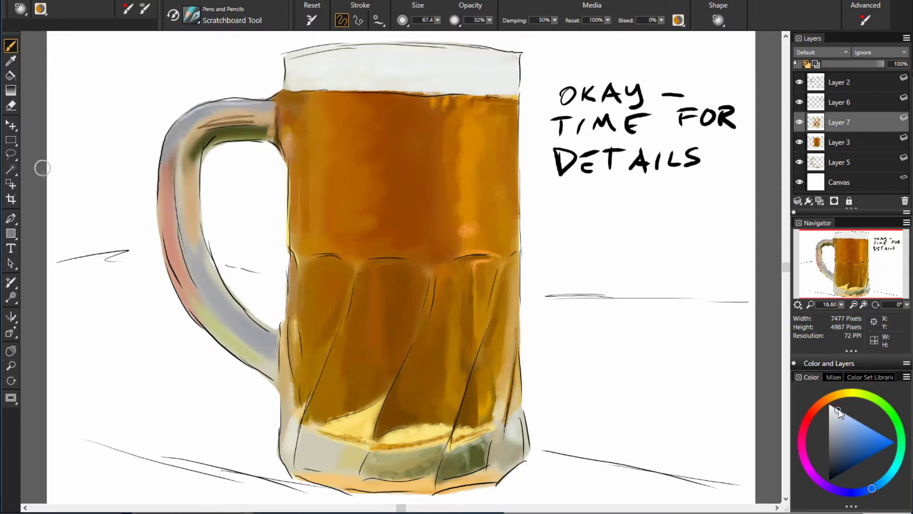
{"action": "left_click", "coordinate": [800, 82]}
{"action": "left_click", "coordinate": [476, 143], "text": "alt"}
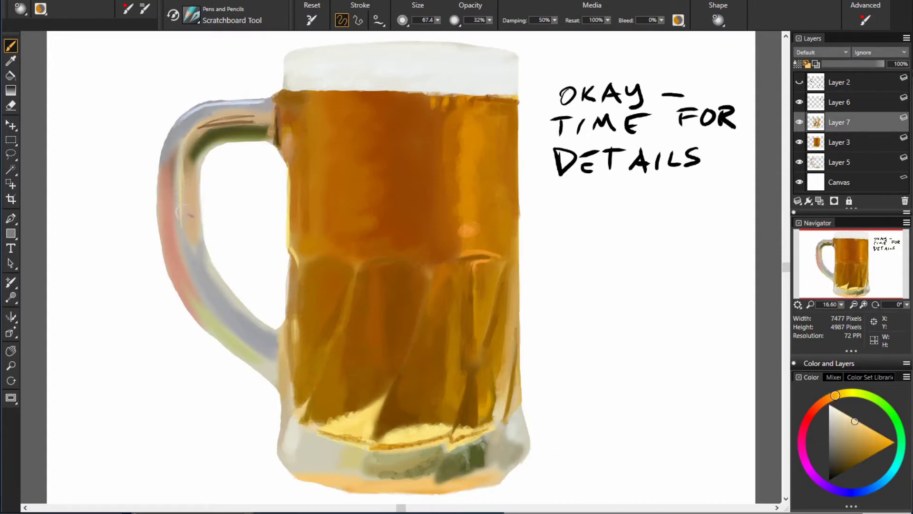
{"action": "left_click", "coordinate": [211, 127], "text": "alt"}
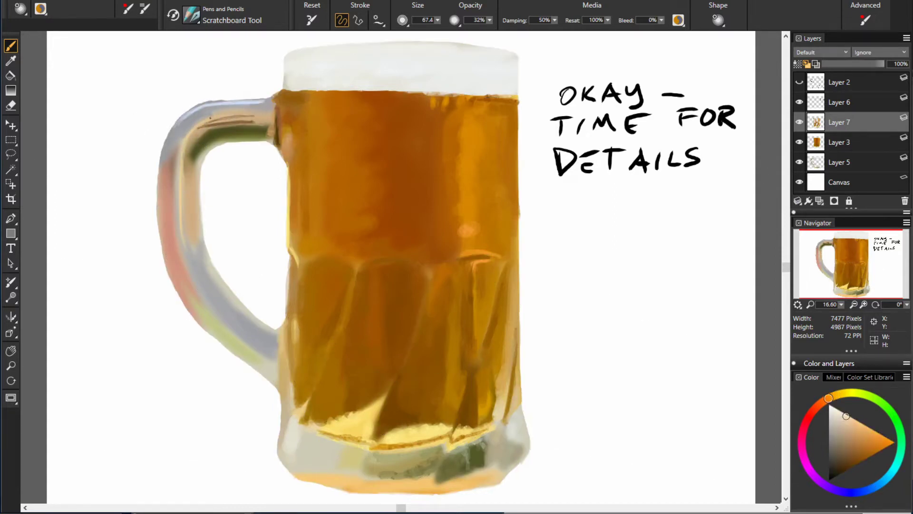
{"action": "left_click", "coordinate": [192, 145], "text": "alt"}
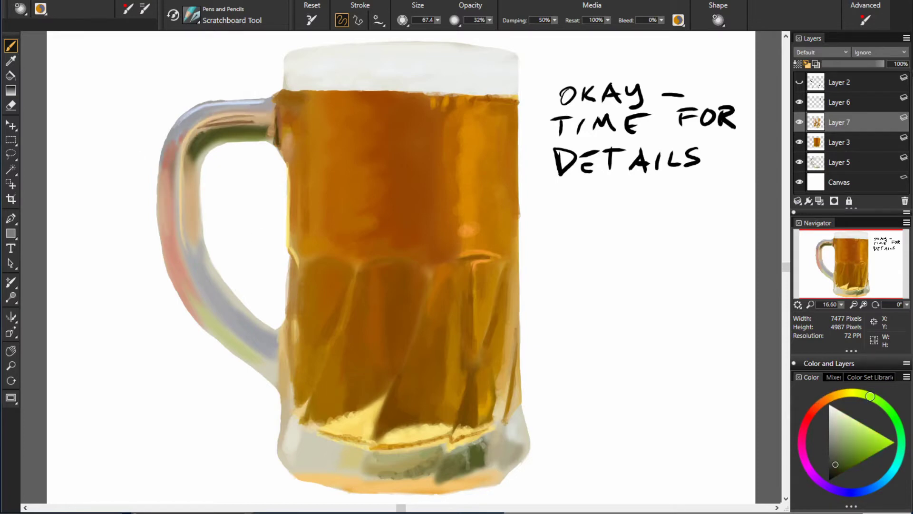
{"action": "left_click", "coordinate": [238, 124], "text": "alt"}
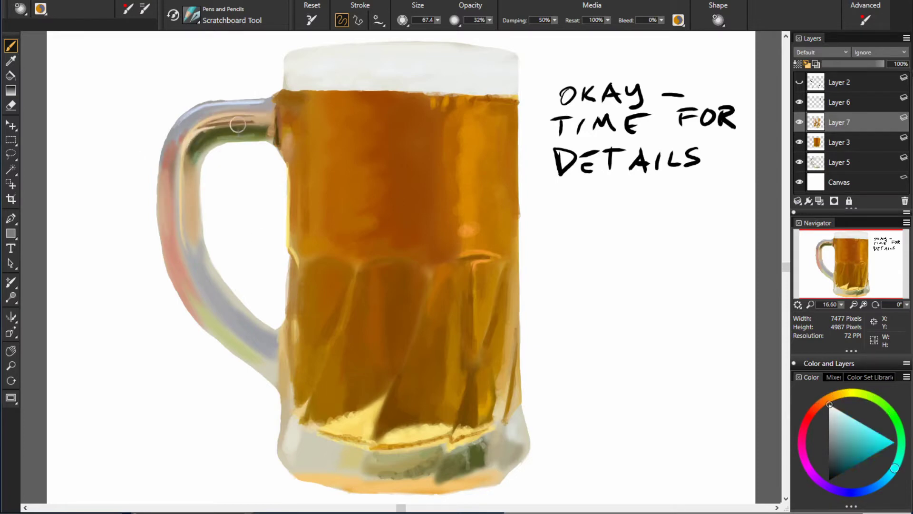
{"action": "left_click", "coordinate": [224, 133], "text": "alt"}
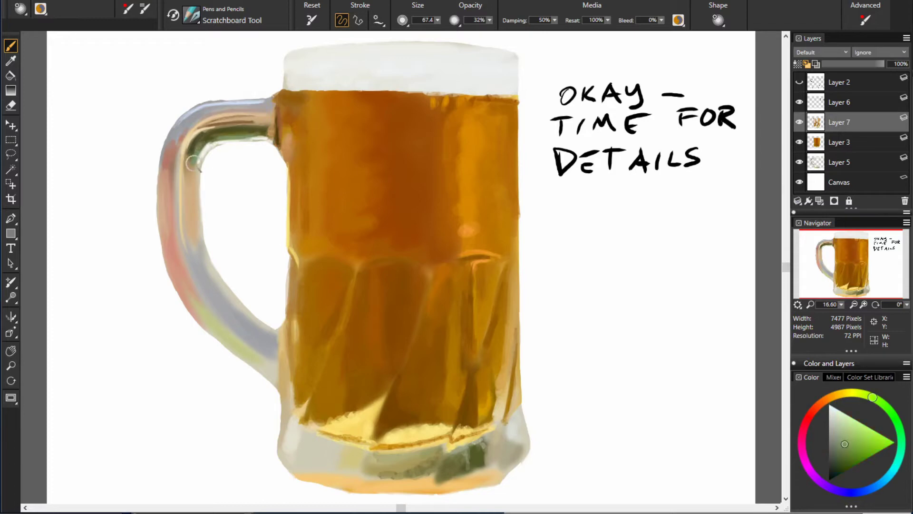
{"action": "left_click", "coordinate": [359, 116], "text": "alt"}
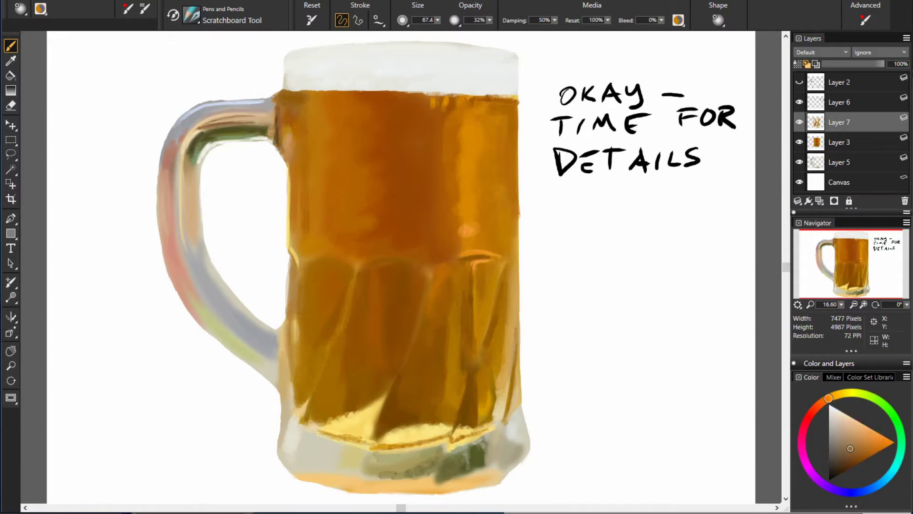
{"action": "left_click", "coordinate": [287, 176], "text": "alt"}
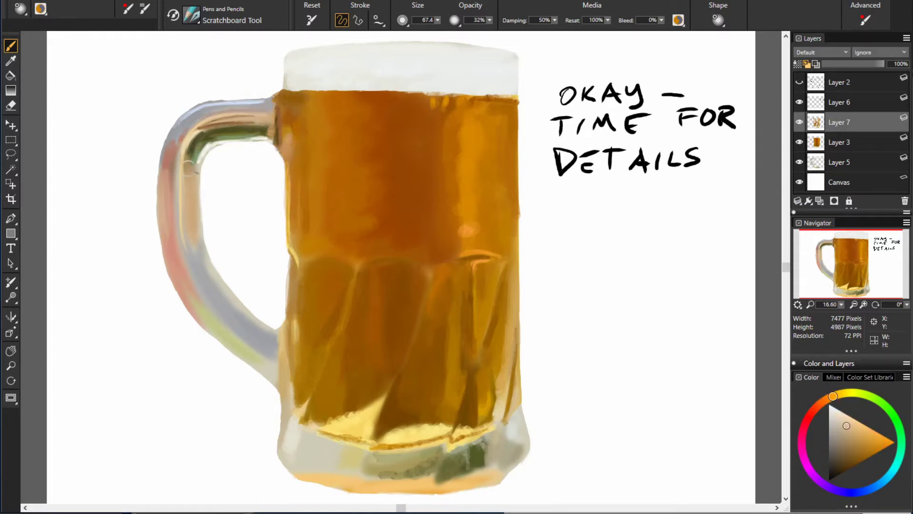
{"action": "left_click", "coordinate": [840, 102]}
- Handwrite 'THE TUBULAR GLASS SHAPE OF THE' in black at the top left
{"action": "left_click_drag", "start_coordinate": [59, 54], "coordinate": [71, 72]}
{"action": "mouse_move", "coordinate": [83, 50]}
{"action": "left_mouse_down"}
{"action": "mouse_move", "coordinate": [112, 64]}
{"action": "mouse_move", "coordinate": [178, 67]}
{"action": "left_mouse_up"}
{"action": "left_click_drag", "start_coordinate": [204, 45], "coordinate": [262, 64]}
{"action": "left_click_drag", "start_coordinate": [61, 93], "coordinate": [160, 102]}
{"action": "left_click_drag", "start_coordinate": [62, 124], "coordinate": [157, 142]}
{"action": "left_click_drag", "start_coordinate": [62, 160], "coordinate": [100, 178]}
{"action": "left_click_drag", "start_coordinate": [51, 195], "coordinate": [111, 219]}
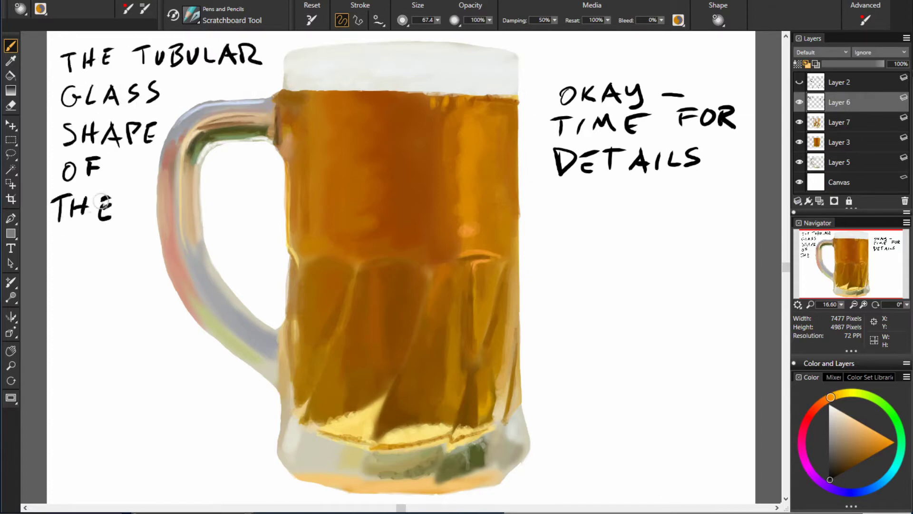
- Write 'HANDLE' with an arrow pointing toward the handle, undoing one stray stroke
{"action": "mouse_move", "coordinate": [53, 237]}
{"action": "left_mouse_down"}
{"action": "mouse_move", "coordinate": [134, 252]}
{"action": "mouse_move", "coordinate": [157, 243]}
{"action": "left_mouse_up"}
{"action": "left_click_drag", "start_coordinate": [78, 279], "coordinate": [102, 297]}
{"action": "key", "text": "ctrl+z"}
{"action": "key", "text": "ctrl+z"}
{"action": "left_click_drag", "start_coordinate": [114, 240], "coordinate": [126, 261]}
{"action": "left_click_drag", "start_coordinate": [131, 240], "coordinate": [154, 262]}
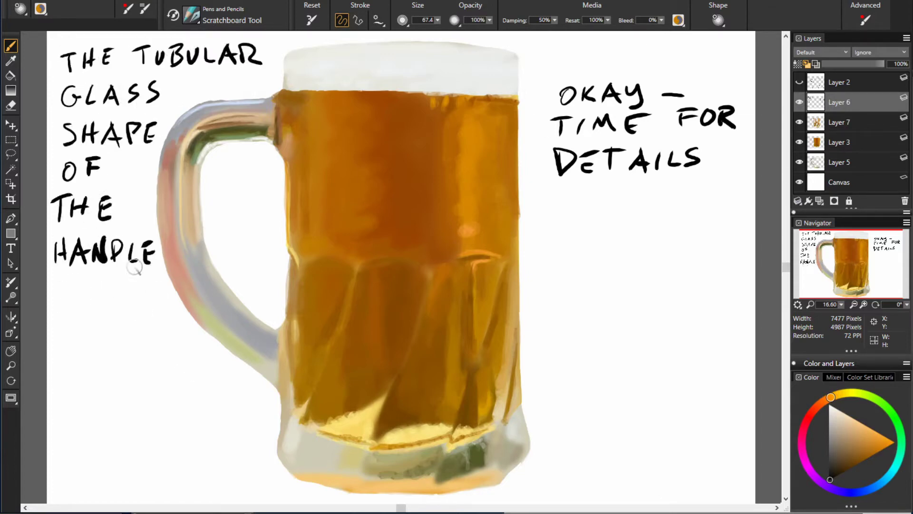
{"action": "left_click_drag", "start_coordinate": [90, 279], "coordinate": [161, 278]}
- Finish the note with 'COMPRESSES THE LIGHT REFRACTED INTO LONG THIN LINES'
{"action": "left_click_drag", "start_coordinate": [53, 316], "coordinate": [128, 325]}
{"action": "mouse_move", "coordinate": [59, 343]}
{"action": "left_mouse_down"}
{"action": "mouse_move", "coordinate": [90, 362]}
{"action": "mouse_move", "coordinate": [190, 359]}
{"action": "left_mouse_up"}
{"action": "mouse_move", "coordinate": [59, 371]}
{"action": "left_mouse_down"}
{"action": "mouse_move", "coordinate": [95, 388]}
{"action": "mouse_move", "coordinate": [237, 381]}
{"action": "left_mouse_up"}
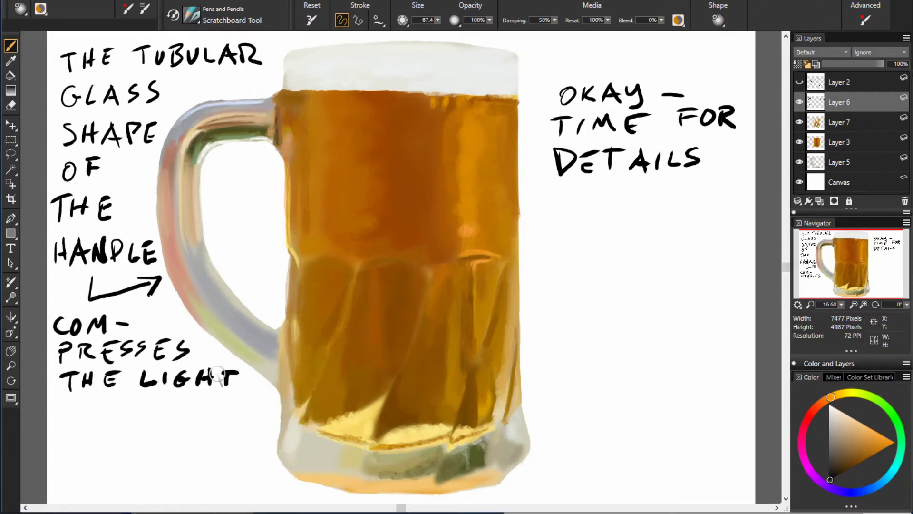
{"action": "mouse_move", "coordinate": [59, 399]}
{"action": "left_mouse_down"}
{"action": "mouse_move", "coordinate": [183, 421]}
{"action": "mouse_move", "coordinate": [269, 421]}
{"action": "left_mouse_up"}
{"action": "mouse_move", "coordinate": [61, 440]}
{"action": "left_mouse_down"}
{"action": "mouse_move", "coordinate": [61, 459]}
{"action": "mouse_move", "coordinate": [233, 450]}
{"action": "left_mouse_up"}
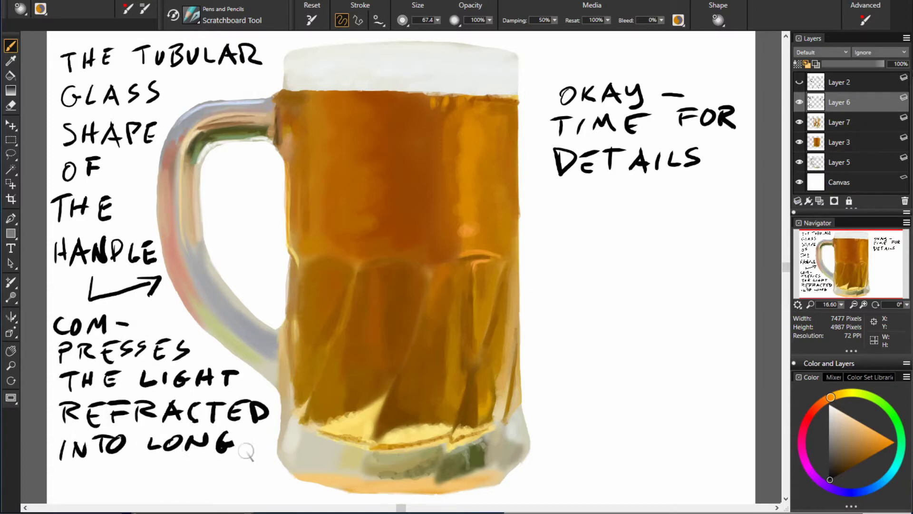
{"action": "left_click_drag", "start_coordinate": [55, 469], "coordinate": [112, 485]}
{"action": "left_click_drag", "start_coordinate": [131, 466], "coordinate": [230, 490]}
{"action": "left_click", "coordinate": [839, 123]}
- Adjust the opacity, switch to Layer 7 and sample several orange tones from the beer
{"action": "left_click_drag", "start_coordinate": [489, 20], "coordinate": [471, 29]}
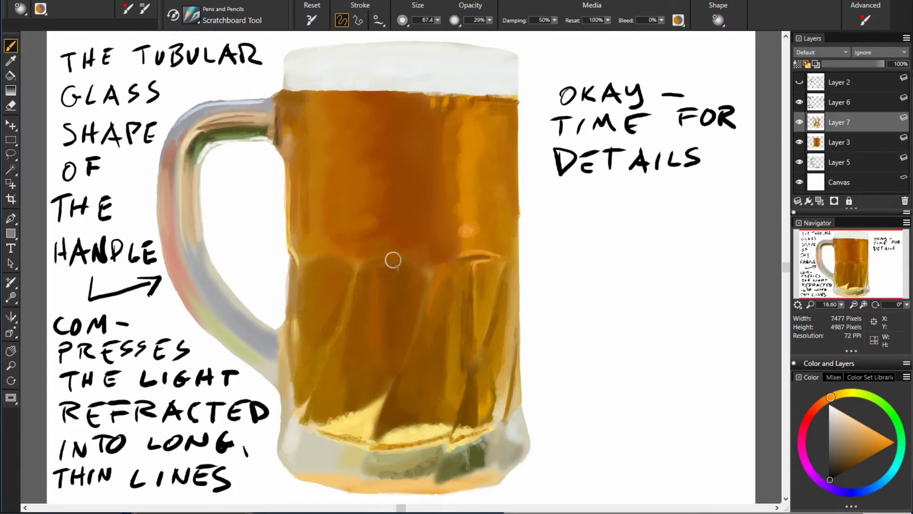
{"action": "left_click", "coordinate": [394, 258], "text": "alt"}
{"action": "left_click", "coordinate": [488, 246], "text": "alt"}
{"action": "left_click", "coordinate": [371, 244], "text": "alt"}
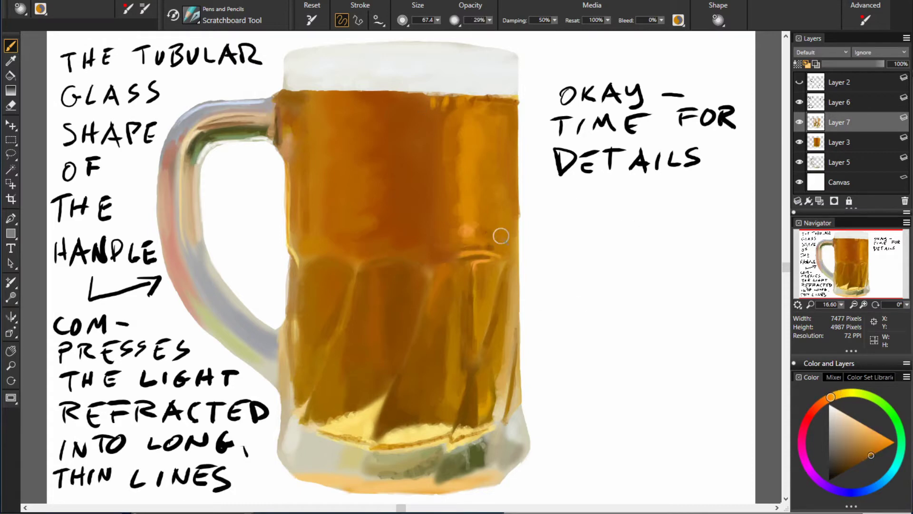
{"action": "left_click", "coordinate": [494, 122], "text": "alt"}
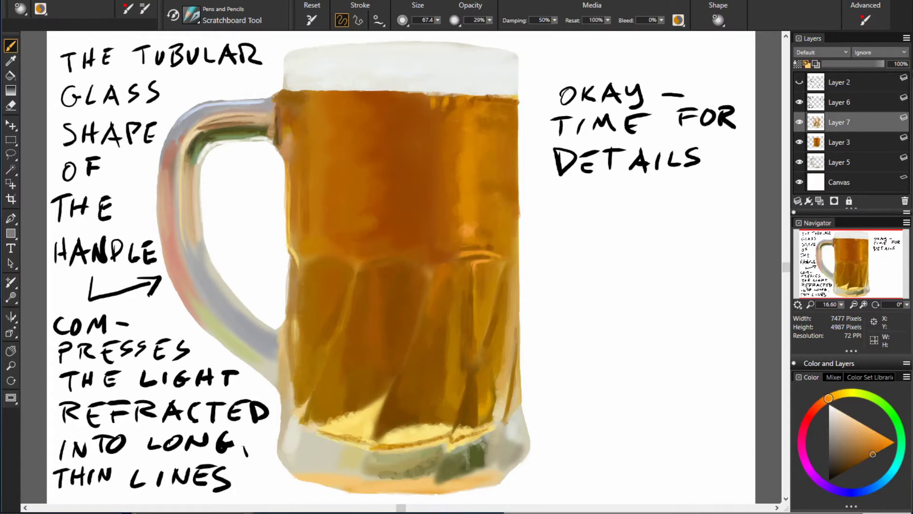
{"action": "left_click", "coordinate": [468, 107], "text": "alt"}
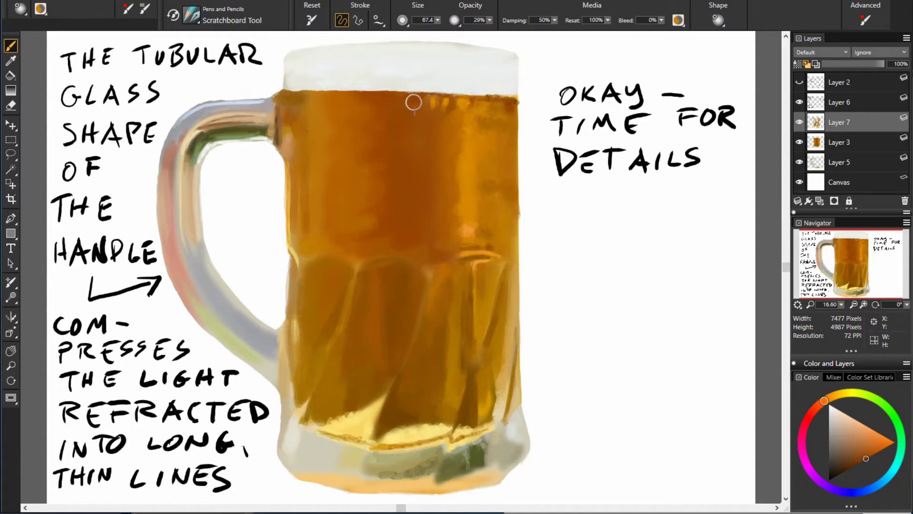
{"action": "left_click", "coordinate": [298, 99], "text": "alt"}
{"action": "left_click", "coordinate": [343, 93], "text": "alt"}
{"action": "left_click", "coordinate": [483, 119], "text": "alt"}
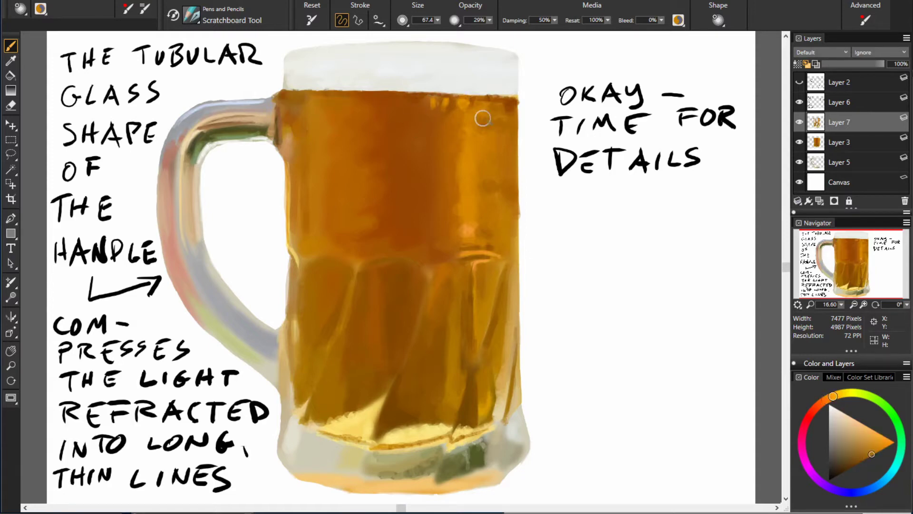
{"action": "left_click", "coordinate": [353, 95], "text": "alt"}
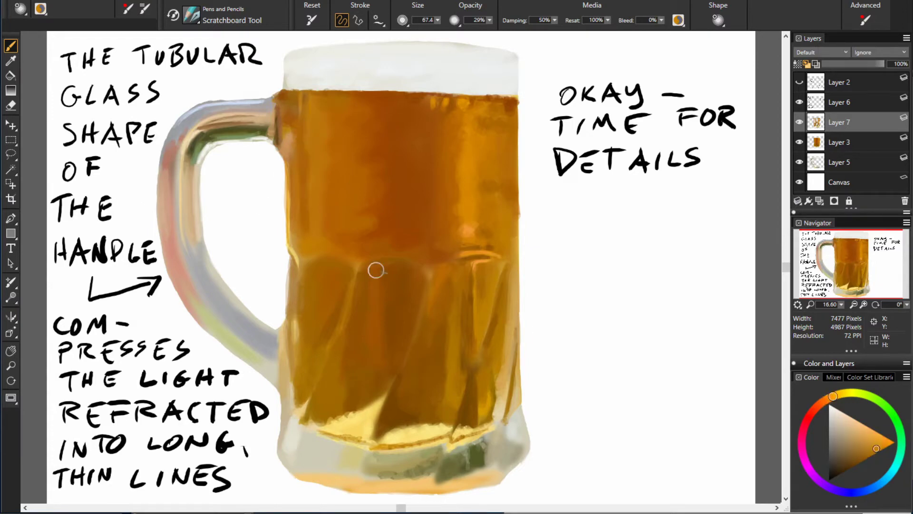
- Show the black sketch outlines and sample handle grey, olive and reddish tones
{"action": "left_click", "coordinate": [205, 239], "text": "alt"}
{"action": "left_click", "coordinate": [483, 250], "text": "alt"}
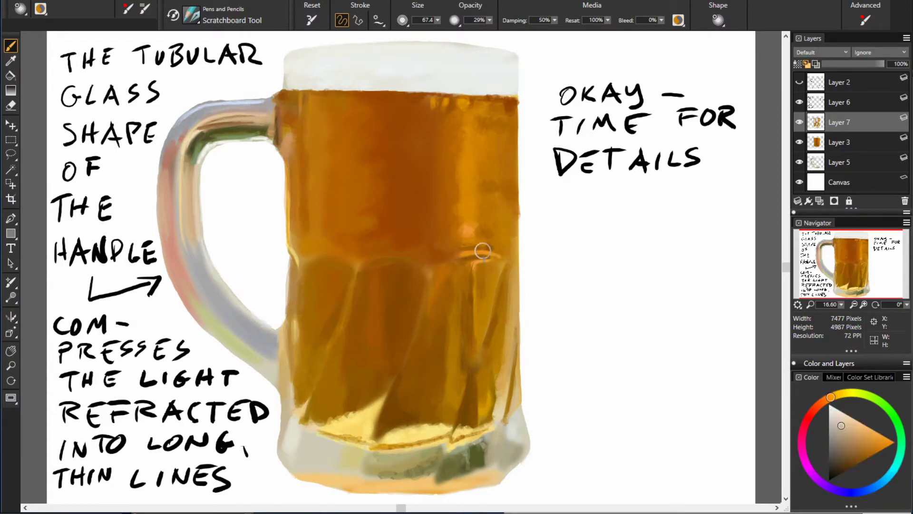
{"action": "left_click", "coordinate": [799, 82]}
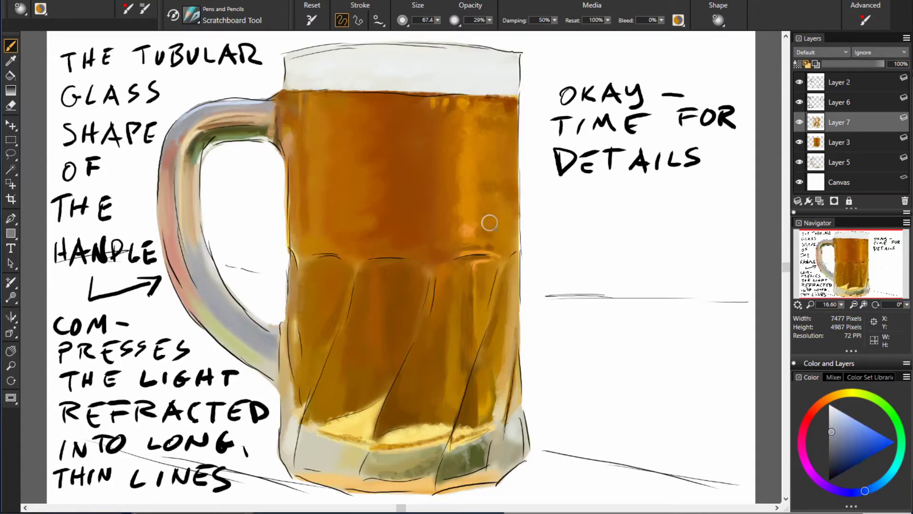
{"action": "left_click", "coordinate": [332, 246], "text": "alt"}
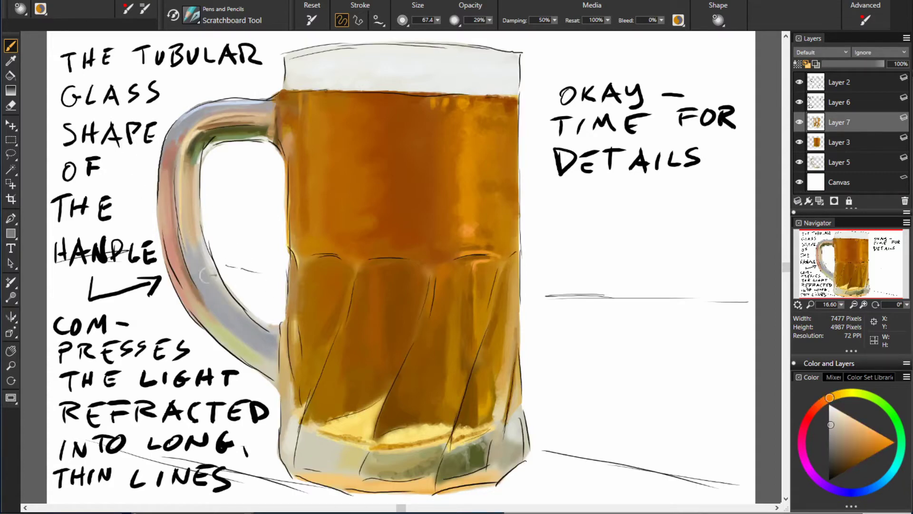
{"action": "left_click", "coordinate": [200, 189], "text": "alt"}
{"action": "left_click", "coordinate": [195, 157], "text": "alt"}
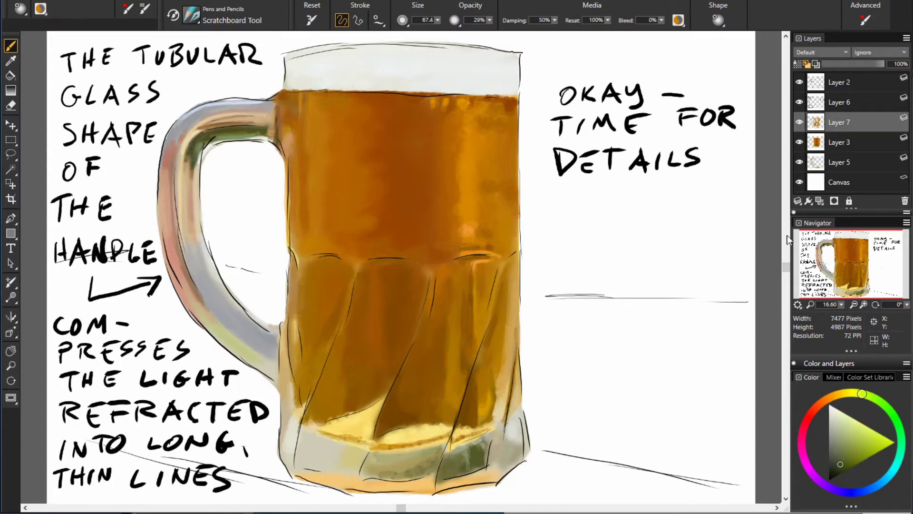
{"action": "left_click", "coordinate": [399, 143], "text": "alt"}
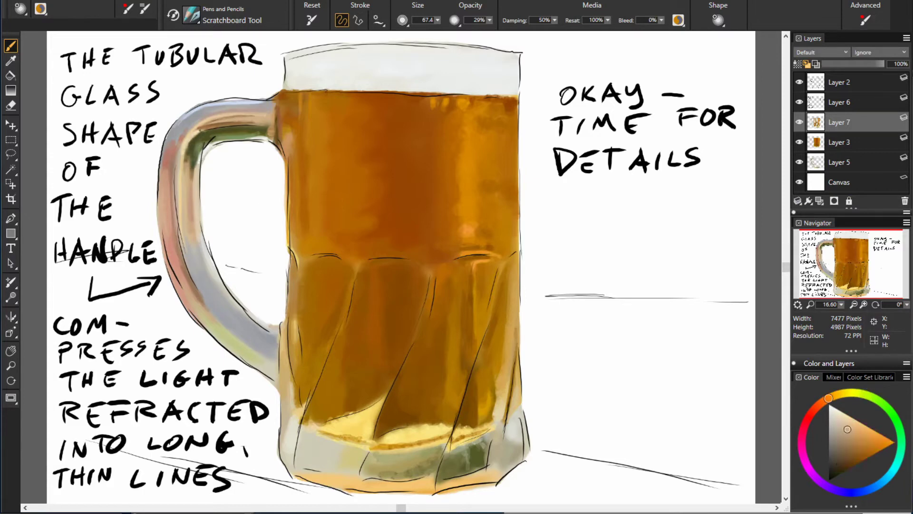
{"action": "left_click", "coordinate": [221, 121], "text": "alt"}
- Sample desaturated and darker oranges plus greyish blue, then hide the sketch outlines
{"action": "left_click", "coordinate": [316, 139], "text": "alt"}
{"action": "left_click", "coordinate": [249, 120], "text": "alt"}
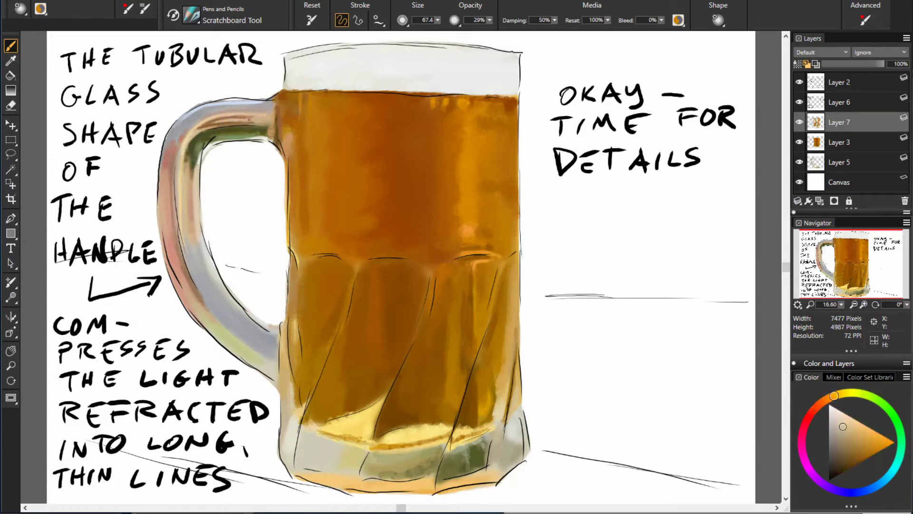
{"action": "left_click", "coordinate": [214, 131], "text": "alt"}
{"action": "left_click", "coordinate": [247, 133], "text": "alt"}
{"action": "left_click", "coordinate": [295, 133], "text": "alt"}
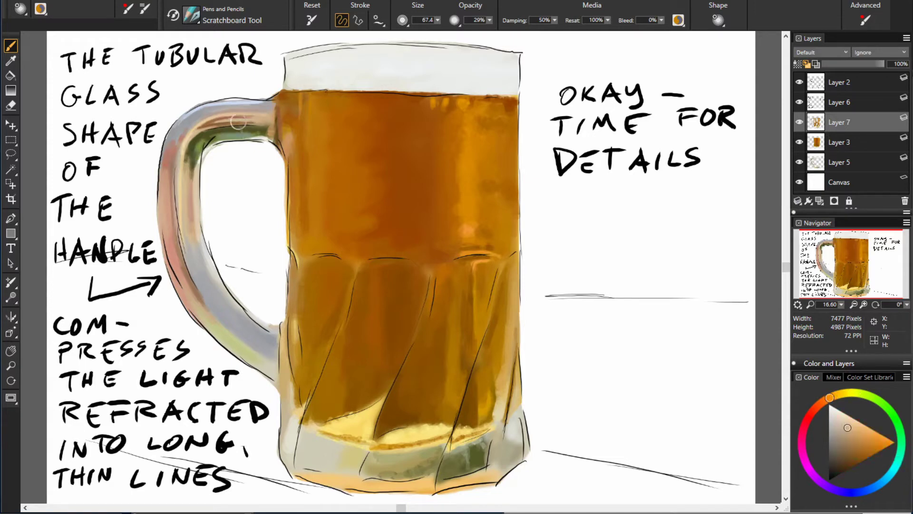
{"action": "left_click", "coordinate": [255, 124], "text": "alt"}
{"action": "left_click", "coordinate": [100, 140], "text": "alt"}
{"action": "left_click", "coordinate": [361, 120], "text": "alt"}
{"action": "left_click", "coordinate": [799, 82]}
- Pick greyish blues, red-orange and yellow-orange tones for shading the handle
{"action": "left_click", "coordinate": [270, 328], "text": "alt"}
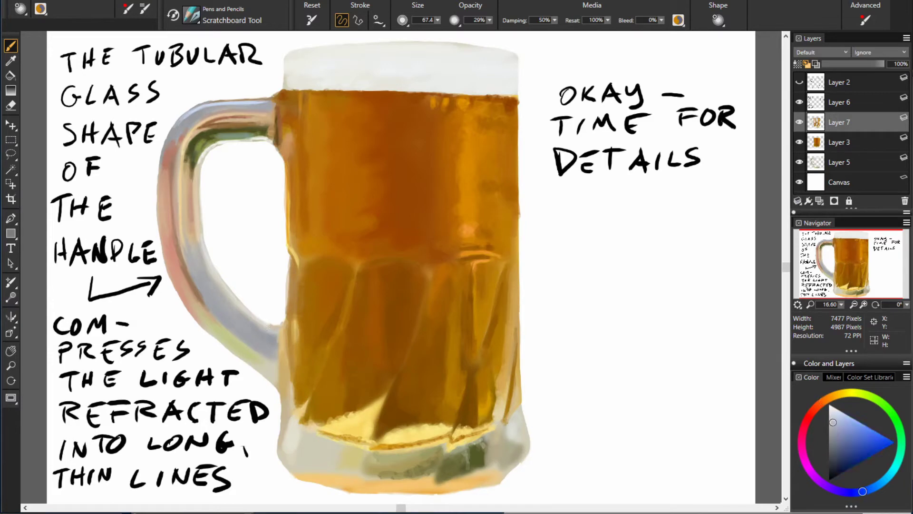
{"action": "left_click", "coordinate": [306, 320], "text": "alt"}
{"action": "left_click", "coordinate": [415, 238], "text": "alt"}
{"action": "left_click", "coordinate": [259, 334], "text": "alt"}
{"action": "left_click", "coordinate": [196, 289], "text": "alt"}
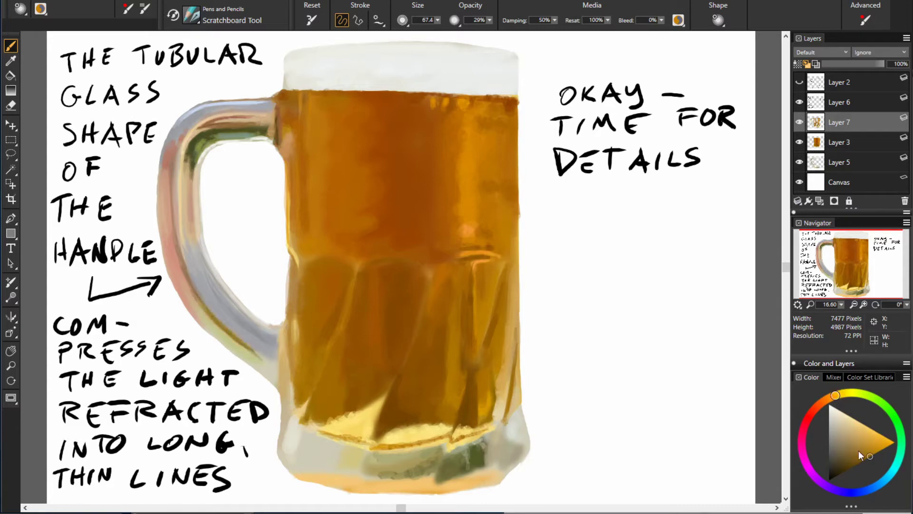
{"action": "left_click", "coordinate": [816, 408]}
{"action": "left_click", "coordinate": [844, 446]}
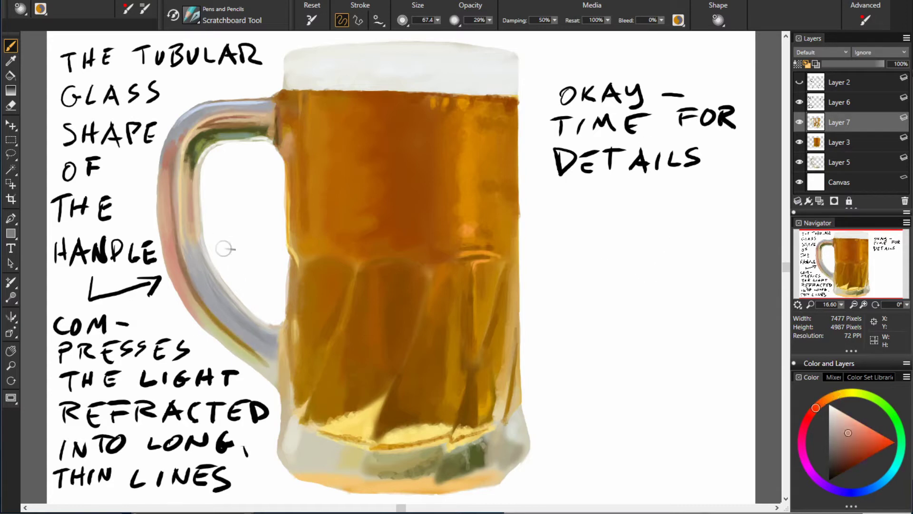
{"action": "left_click", "coordinate": [166, 257], "text": "alt"}
{"action": "left_click", "coordinate": [180, 299], "text": "alt"}
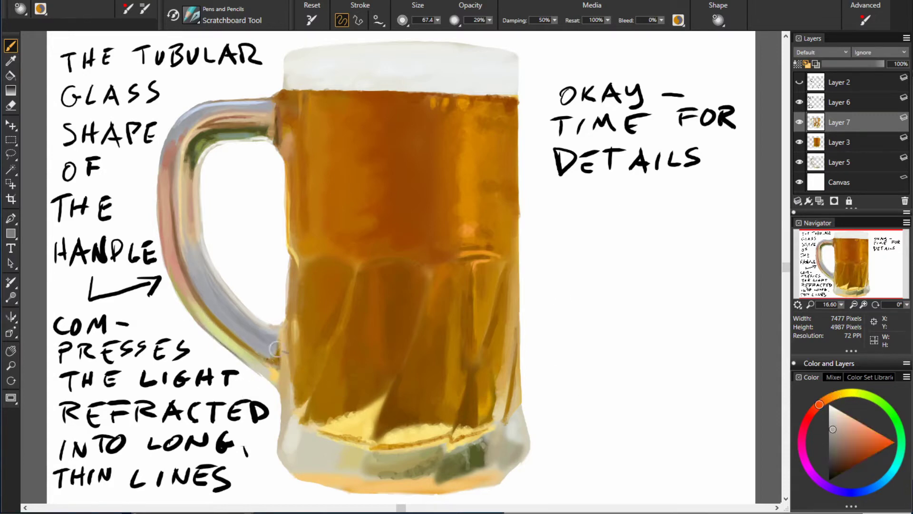
{"action": "left_click", "coordinate": [301, 328], "text": "alt"}
{"action": "left_click", "coordinate": [321, 404], "text": "alt"}
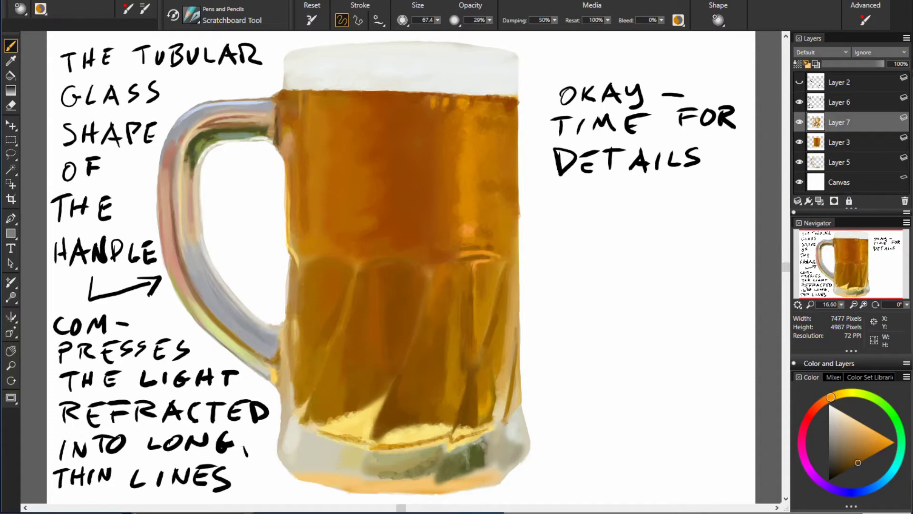
- Show the sketch outlines again and sample yellow and orange tones from the mug base and beer
{"action": "left_click", "coordinate": [800, 81]}
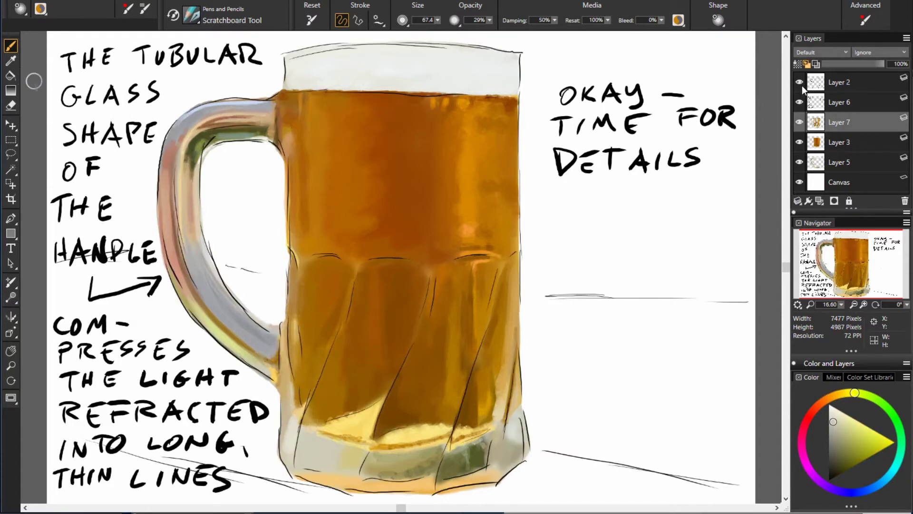
{"action": "left_click", "coordinate": [289, 440], "text": "alt"}
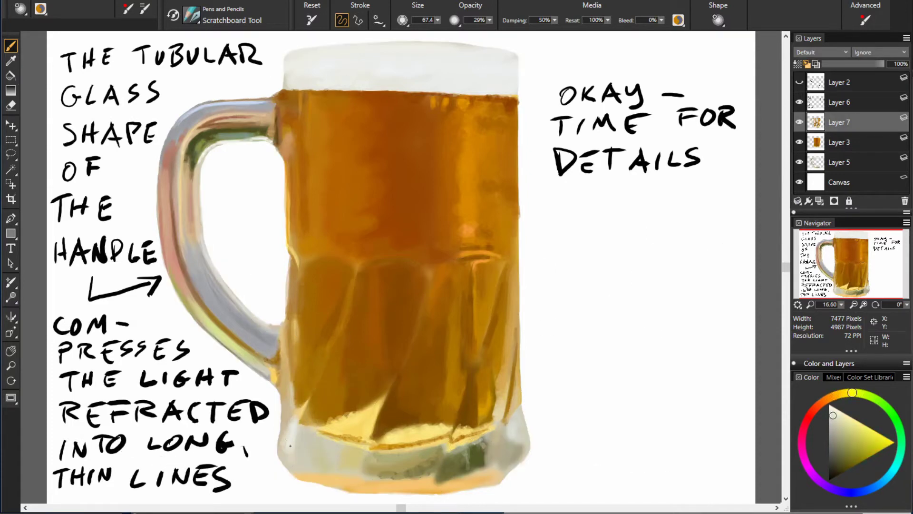
{"action": "left_click", "coordinate": [322, 369], "text": "alt"}
{"action": "left_click", "coordinate": [354, 407], "text": "alt"}
{"action": "left_click", "coordinate": [428, 426], "text": "alt"}
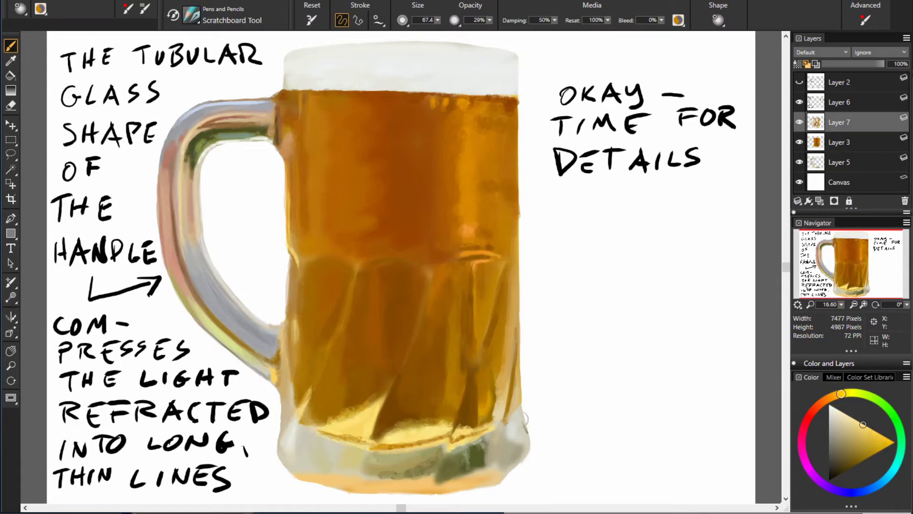
{"action": "left_click", "coordinate": [475, 423], "text": "alt"}
{"action": "left_click", "coordinate": [475, 393], "text": "alt"}
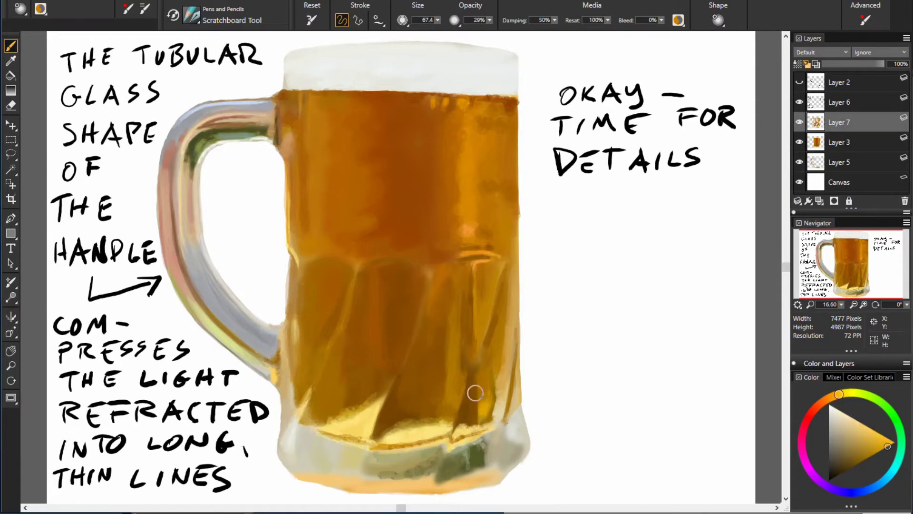
{"action": "left_click", "coordinate": [442, 338], "text": "alt"}
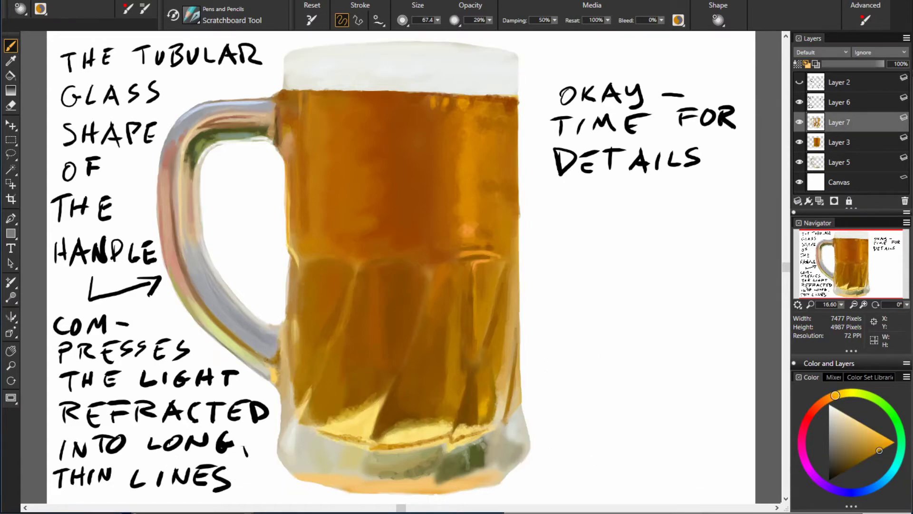
- Sample redder, yellower, brighter and deeper oranges from across the beer
{"action": "left_click", "coordinate": [328, 257], "text": "alt"}
{"action": "left_click", "coordinate": [323, 353], "text": "alt"}
{"action": "left_click", "coordinate": [436, 280], "text": "alt"}
{"action": "left_click", "coordinate": [354, 375], "text": "alt"}
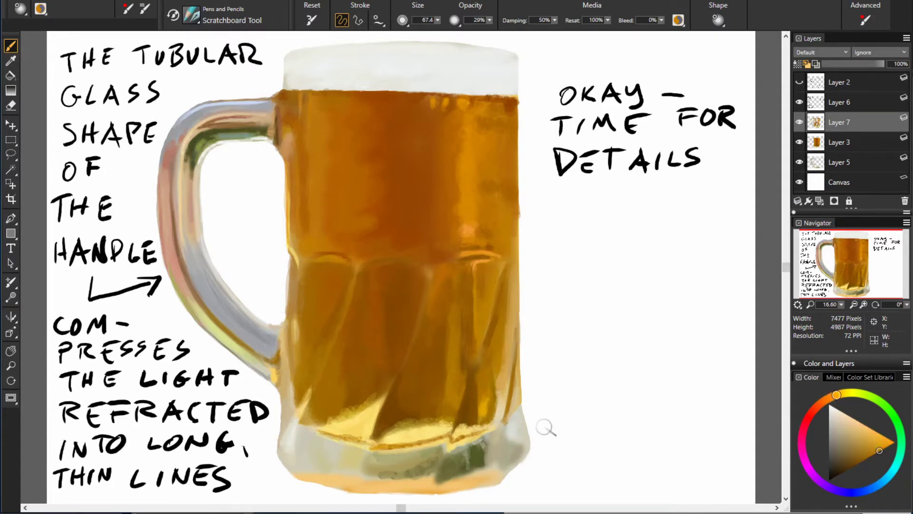
{"action": "left_click", "coordinate": [372, 282], "text": "alt"}
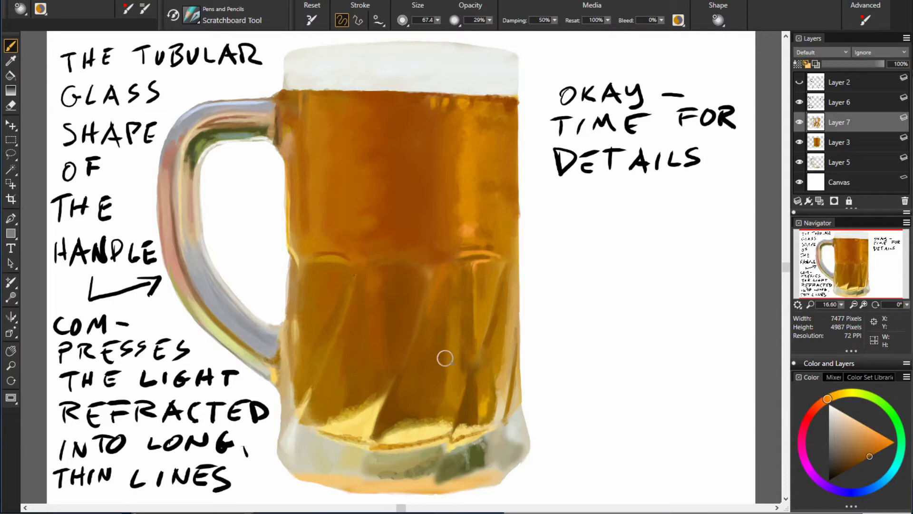
{"action": "left_click", "coordinate": [315, 119], "text": "alt"}
{"action": "left_click", "coordinate": [316, 486], "text": "alt"}
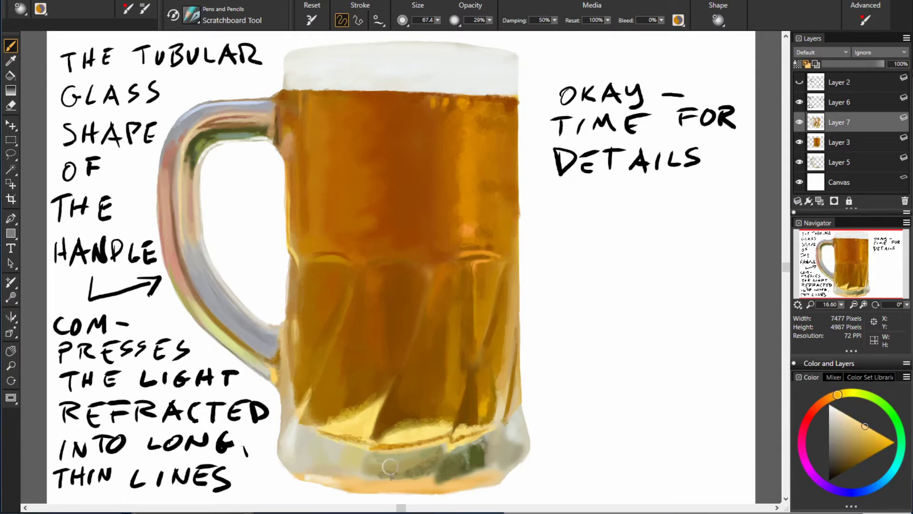
{"action": "left_click", "coordinate": [361, 142], "text": "alt"}
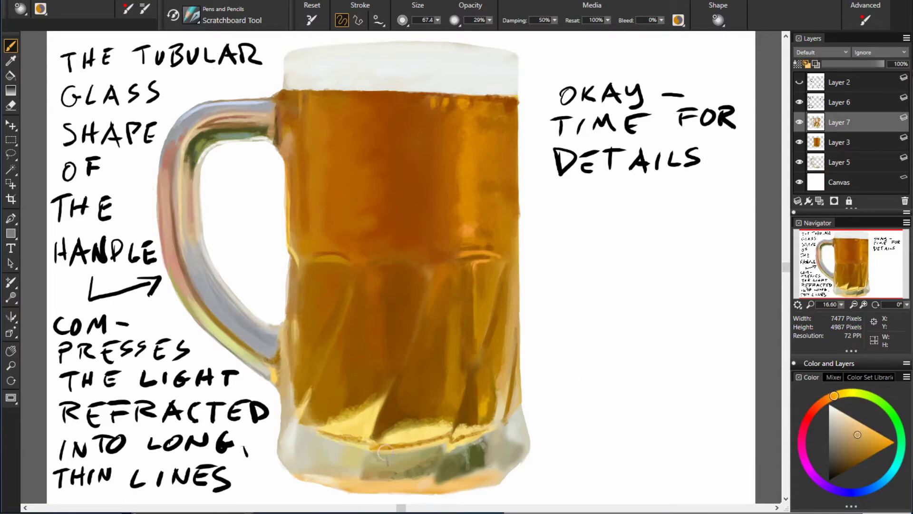
- Sample olive-yellow, amber and pale tones from the lower mug and its edges
{"action": "left_click", "coordinate": [338, 473], "text": "alt"}
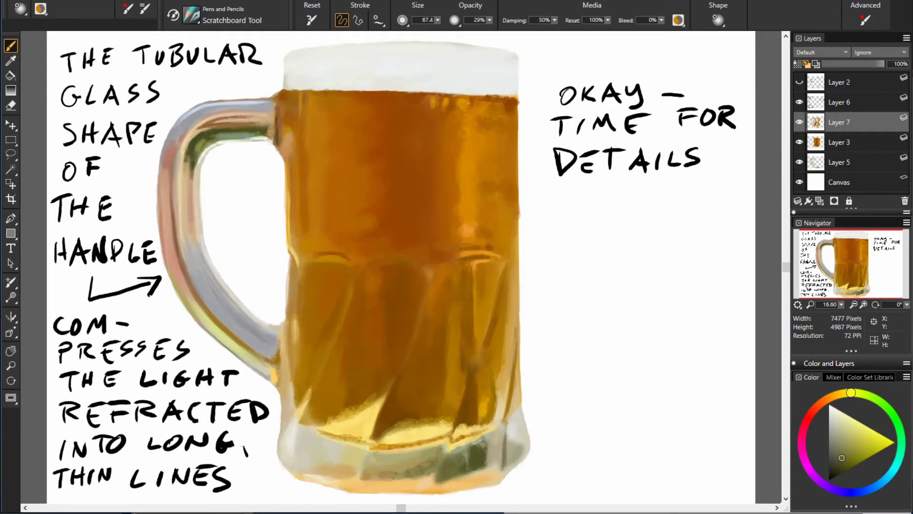
{"action": "left_click", "coordinate": [444, 410], "text": "alt"}
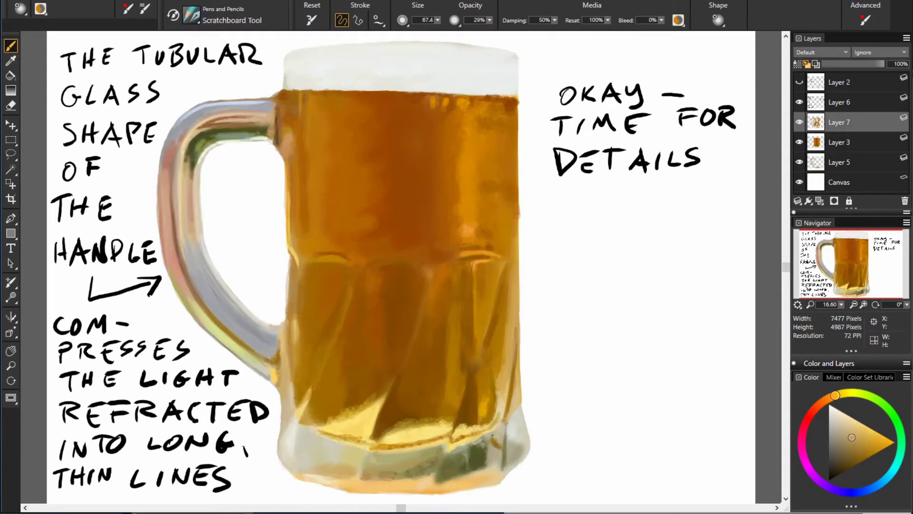
{"action": "left_click", "coordinate": [492, 440], "text": "alt"}
{"action": "left_click", "coordinate": [457, 476], "text": "alt"}
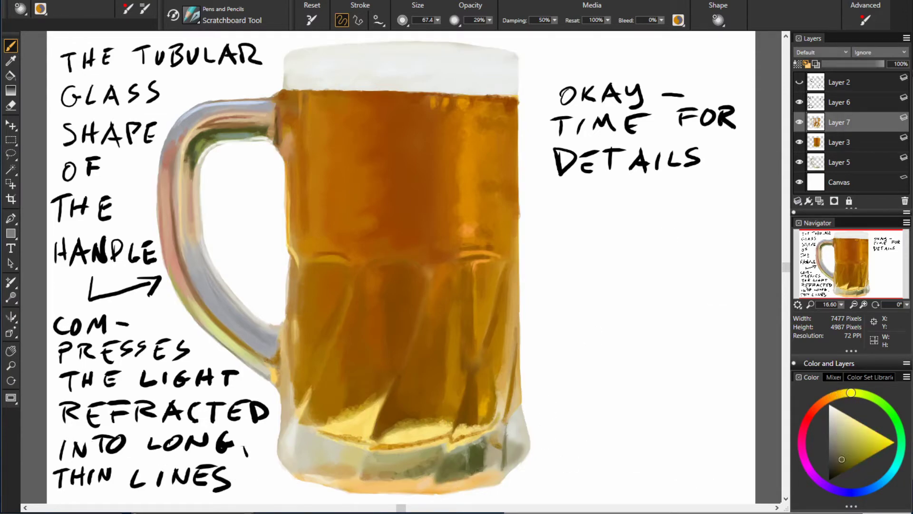
{"action": "left_click", "coordinate": [507, 448], "text": "alt"}
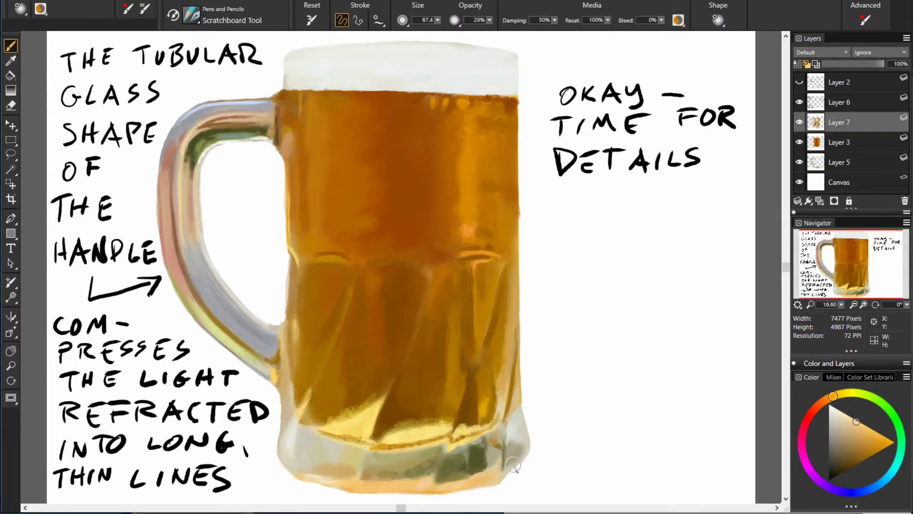
{"action": "left_click", "coordinate": [513, 465], "text": "alt"}
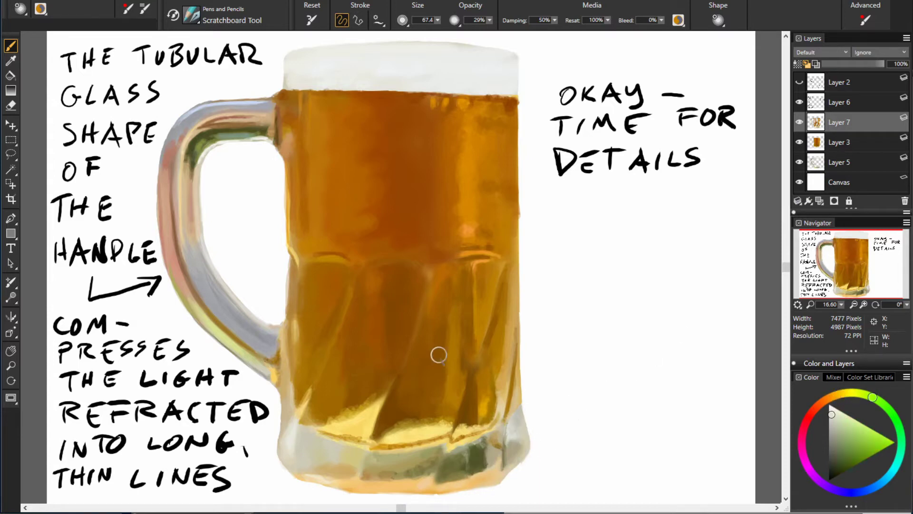
{"action": "left_click", "coordinate": [511, 378], "text": "alt"}
- Paint the glass handle with sampled peach, grey-blue, grey-brown and orange-brown colours
{"action": "left_click", "coordinate": [238, 316], "text": "alt"}
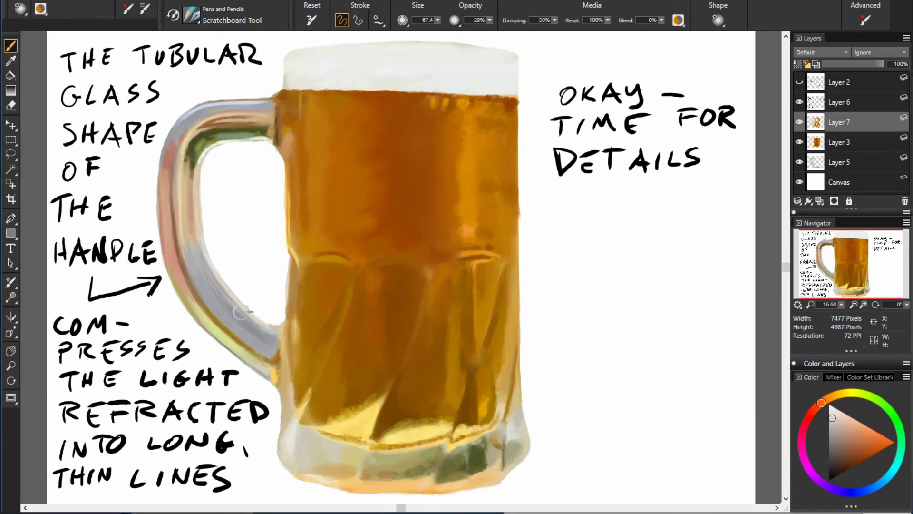
{"action": "left_click", "coordinate": [245, 335], "text": "alt"}
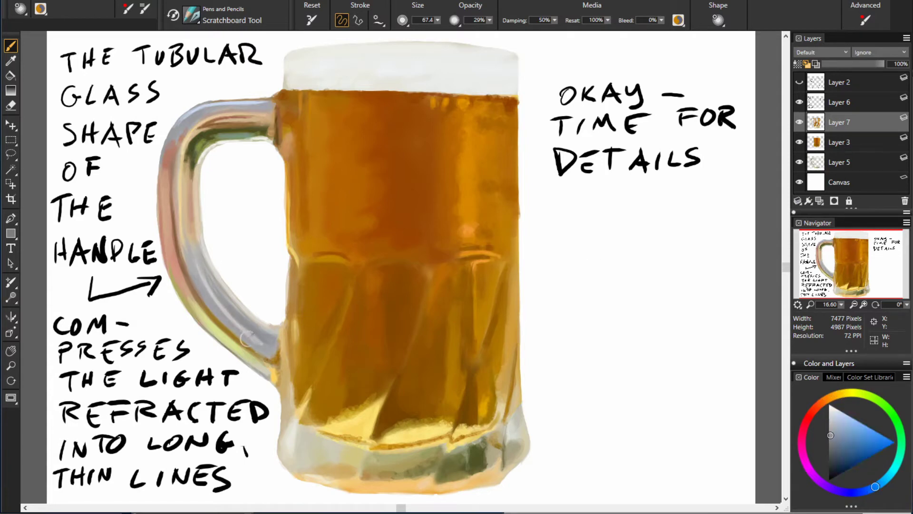
{"action": "left_click", "coordinate": [198, 276], "text": "alt"}
{"action": "left_click", "coordinate": [420, 209], "text": "alt"}
{"action": "left_click", "coordinate": [209, 319], "text": "alt"}
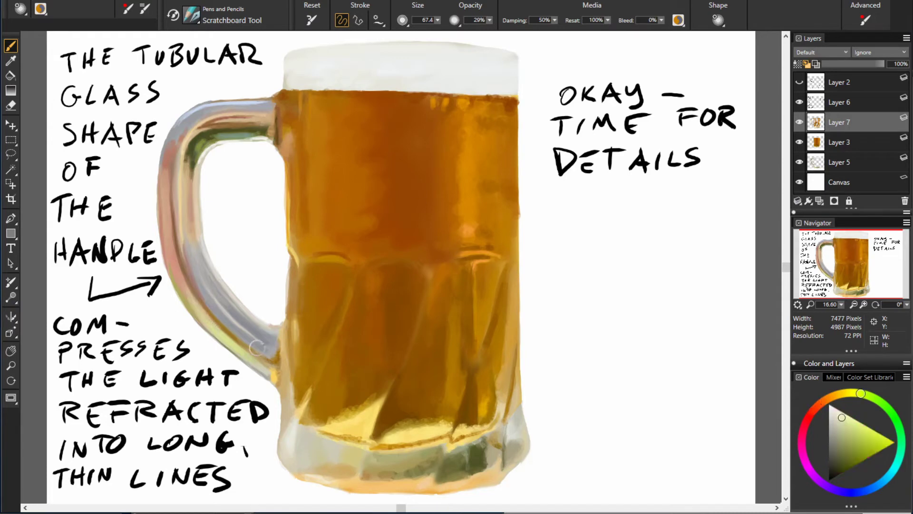
{"action": "left_click", "coordinate": [343, 334], "text": "alt"}
{"action": "left_click", "coordinate": [193, 124], "text": "alt"}
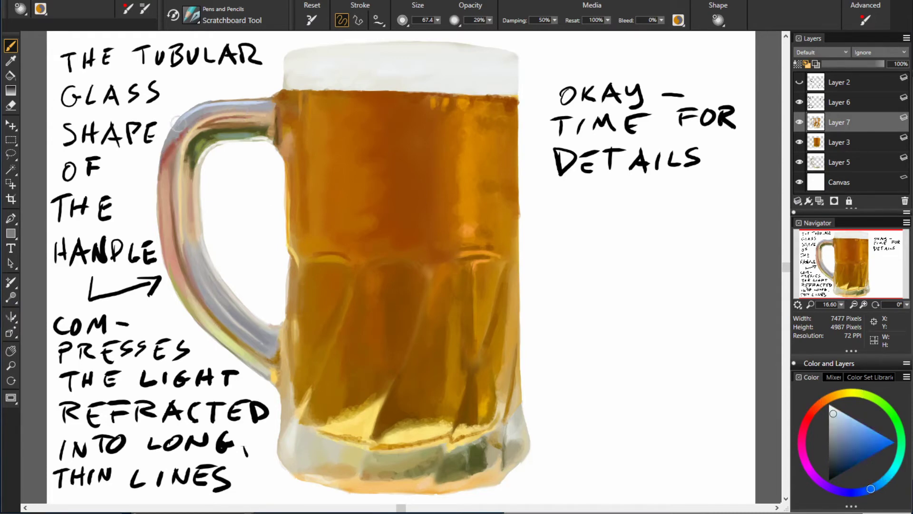
{"action": "left_click", "coordinate": [171, 139], "text": "alt"}
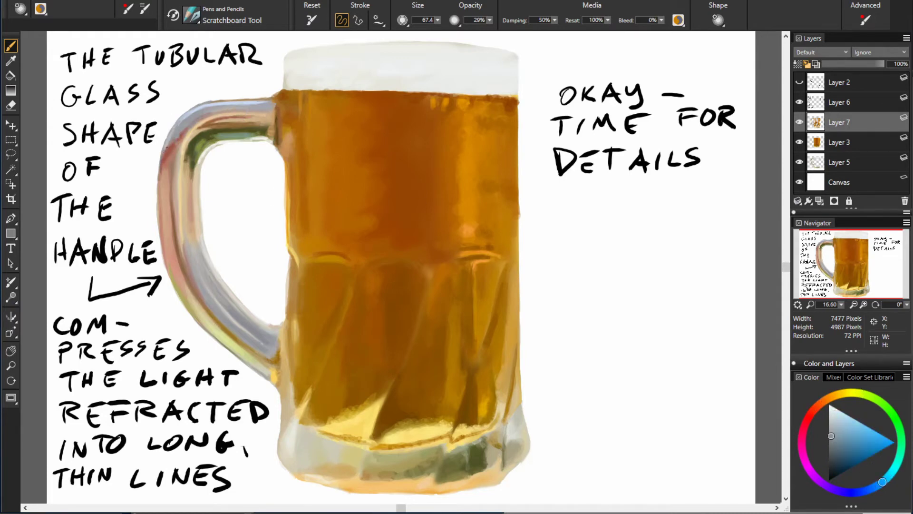
- On the notes layer, underline DETAILS and write 'AND TO COMBINE ALL THE SUBJECT LAYERS'
{"action": "left_click", "coordinate": [840, 102]}
{"action": "left_click_drag", "start_coordinate": [564, 190], "coordinate": [699, 195]}
{"action": "left_click_drag", "start_coordinate": [548, 232], "coordinate": [618, 223]}
{"action": "left_click_drag", "start_coordinate": [647, 214], "coordinate": [654, 231]}
{"action": "left_click_drag", "start_coordinate": [556, 252], "coordinate": [709, 262]}
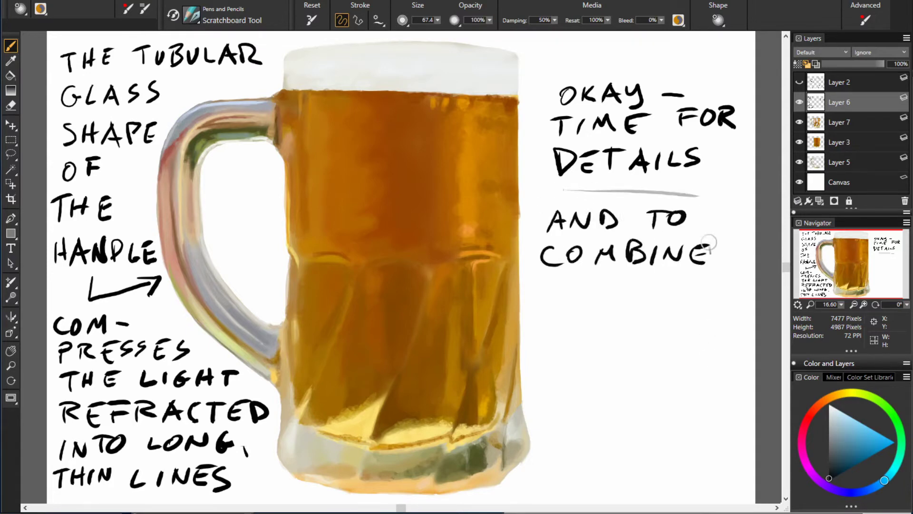
{"action": "left_click_drag", "start_coordinate": [540, 297], "coordinate": [703, 297]}
{"action": "left_click_drag", "start_coordinate": [542, 317], "coordinate": [557, 381]}
{"action": "left_click_drag", "start_coordinate": [599, 352], "coordinate": [737, 380]}
- Collapse Layer 7 and Layer 3 into a single subject layer
{"action": "left_click", "coordinate": [851, 140]}
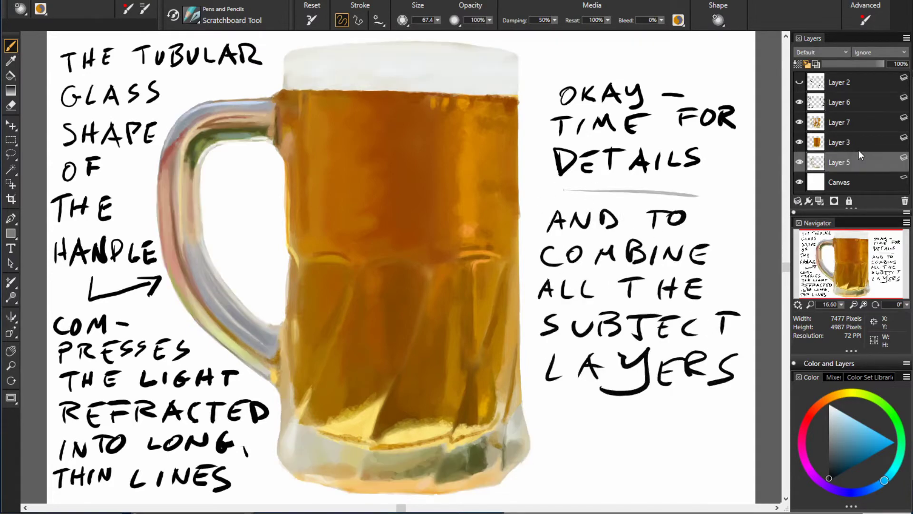
{"action": "left_click", "coordinate": [839, 122], "text": "shift"}
{"action": "left_click", "coordinate": [797, 201]}
{"action": "left_click", "coordinate": [666, 236]}
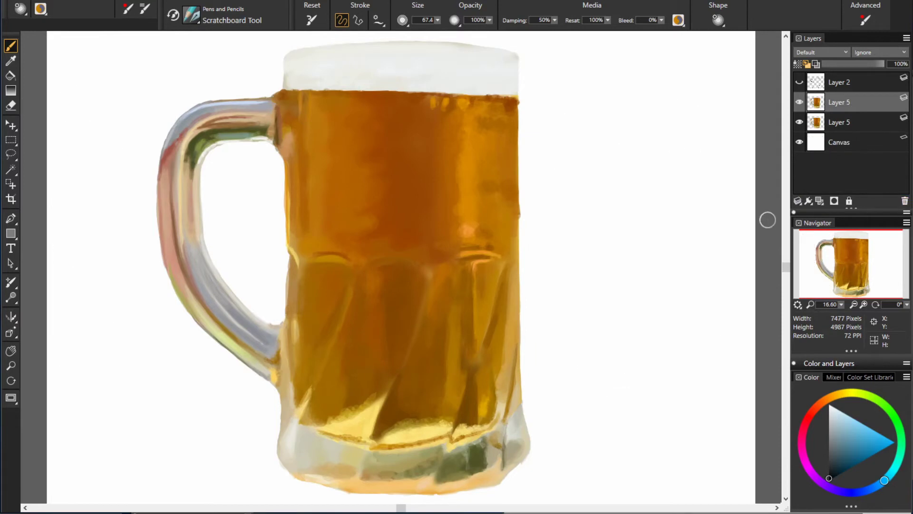
- Handwrite the note 'SOME SMOOTHING WHERE NEEDED'
{"action": "left_click_drag", "start_coordinate": [577, 91], "coordinate": [564, 110]}
{"action": "left_click_drag", "start_coordinate": [617, 105], "coordinate": [640, 103]}
{"action": "left_click_drag", "start_coordinate": [661, 86], "coordinate": [659, 101]}
{"action": "left_click_drag", "start_coordinate": [561, 126], "coordinate": [548, 145]}
{"action": "left_click_drag", "start_coordinate": [574, 142], "coordinate": [656, 126]}
{"action": "left_click_drag", "start_coordinate": [671, 138], "coordinate": [747, 135]}
{"action": "left_click_drag", "start_coordinate": [550, 154], "coordinate": [688, 169]}
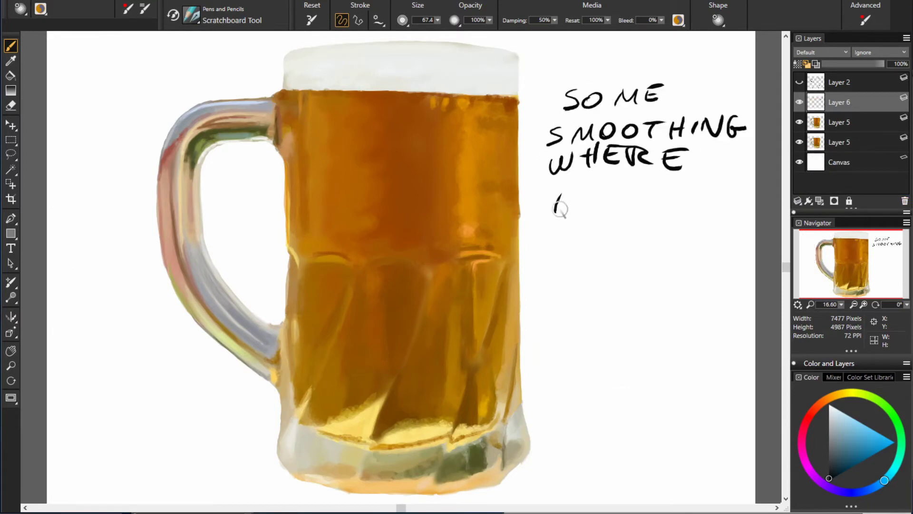
{"action": "left_click_drag", "start_coordinate": [554, 188], "coordinate": [732, 204]}
- On the merged mug layer, smear the handle's upper curve, the mug's bottom edge and the dark green patch, then save
{"action": "left_click", "coordinate": [839, 122]}
{"action": "key", "text": "b"}
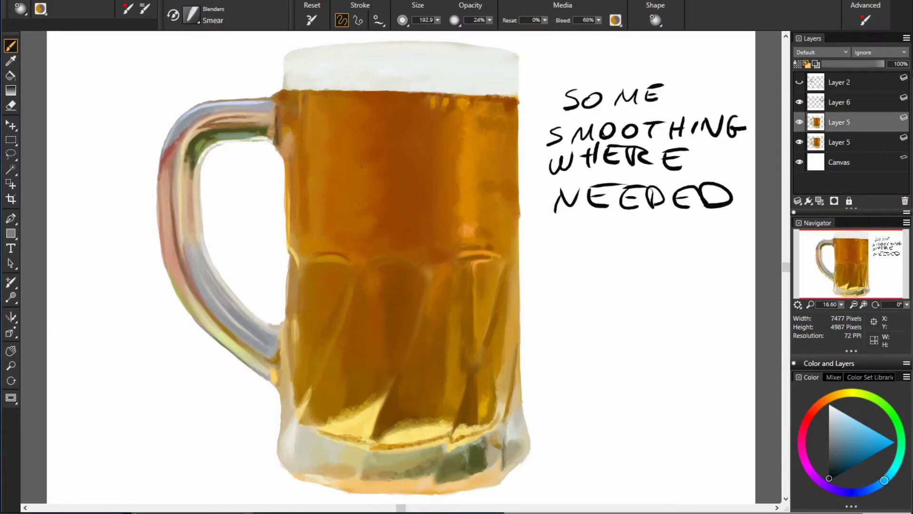
{"action": "left_click_drag", "start_coordinate": [267, 119], "coordinate": [195, 146]}
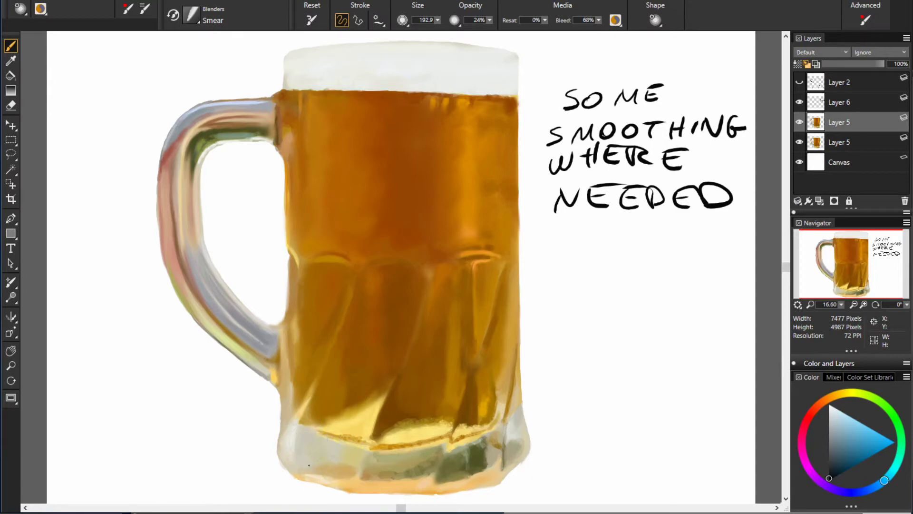
{"action": "mouse_move", "coordinate": [309, 465]}
{"action": "left_mouse_down"}
{"action": "mouse_move", "coordinate": [407, 418]}
{"action": "mouse_move", "coordinate": [428, 452]}
{"action": "mouse_move", "coordinate": [482, 428]}
{"action": "left_mouse_up"}
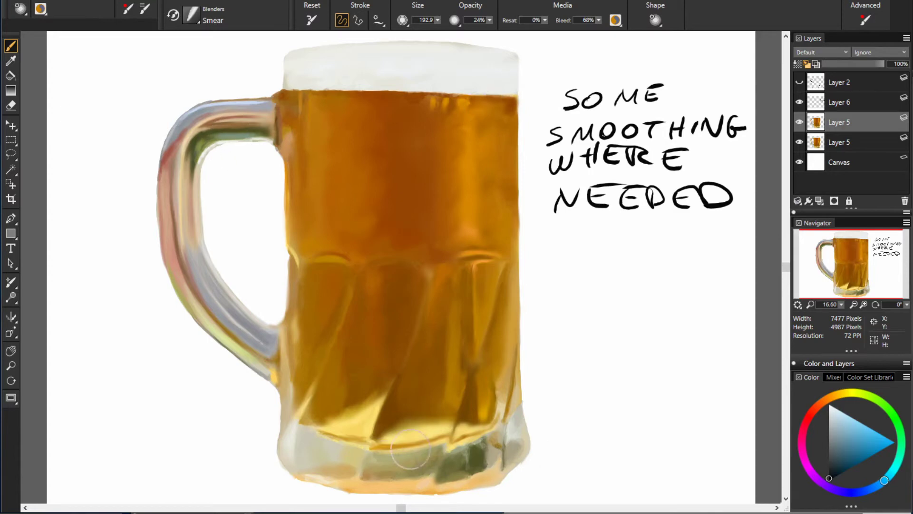
{"action": "left_click_drag", "start_coordinate": [451, 474], "coordinate": [480, 464]}
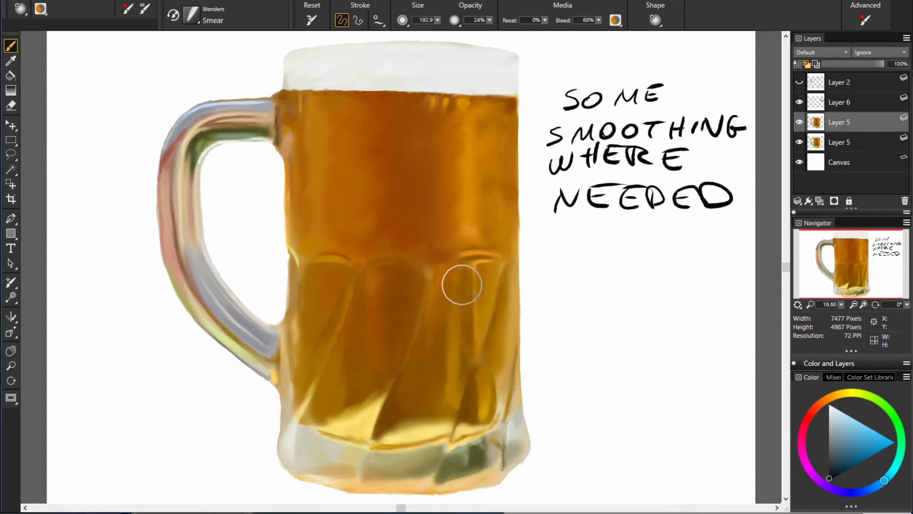
{"action": "key", "text": "ctrl+s"}
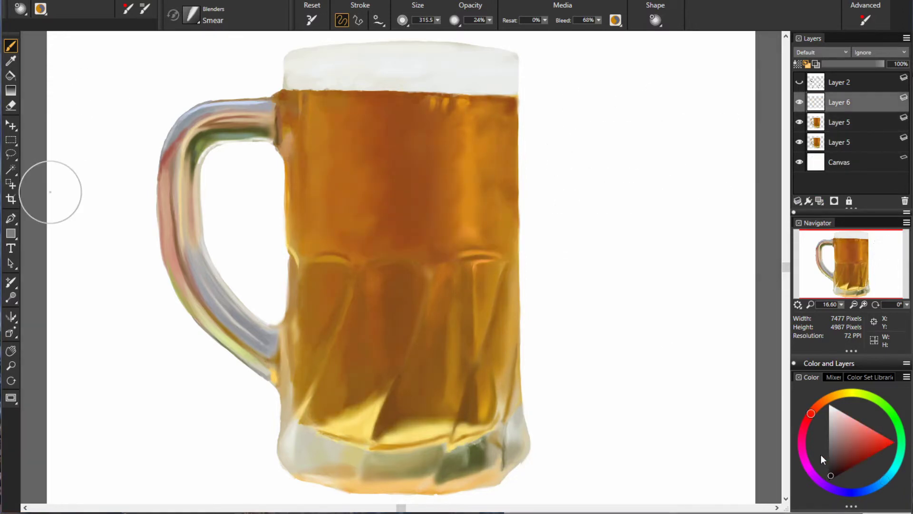
- Handwrite the note 'IT LOOKS CONVINCING'
{"action": "left_click_drag", "start_coordinate": [685, 69], "coordinate": [685, 86]}
{"action": "left_click_drag", "start_coordinate": [696, 63], "coordinate": [723, 62]}
{"action": "left_click_drag", "start_coordinate": [542, 110], "coordinate": [619, 122]}
{"action": "left_click_drag", "start_coordinate": [711, 106], "coordinate": [697, 125]}
{"action": "mouse_move", "coordinate": [546, 148]}
{"action": "left_mouse_down"}
{"action": "mouse_move", "coordinate": [542, 164]}
{"action": "mouse_move", "coordinate": [614, 147]}
{"action": "left_mouse_up"}
- Continue the note: 'BUT, THERE IS CARBONATION (BUBBLES) ON THE INSIDE, CONDENSATION ON THE OUTSIDE'
{"action": "left_click_drag", "start_coordinate": [633, 143], "coordinate": [733, 162]}
{"action": "left_click_drag", "start_coordinate": [587, 180], "coordinate": [611, 205]}
{"action": "left_click_drag", "start_coordinate": [618, 181], "coordinate": [694, 199]}
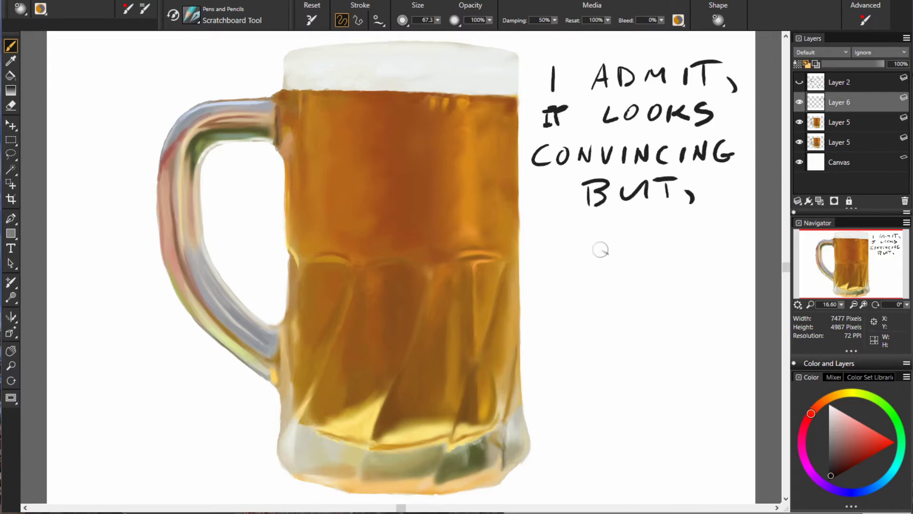
{"action": "left_click_drag", "start_coordinate": [540, 224], "coordinate": [623, 238]}
{"action": "mouse_move", "coordinate": [671, 221]}
{"action": "left_mouse_down"}
{"action": "mouse_move", "coordinate": [642, 271]}
{"action": "mouse_move", "coordinate": [566, 297]}
{"action": "mouse_move", "coordinate": [735, 304]}
{"action": "left_mouse_up"}
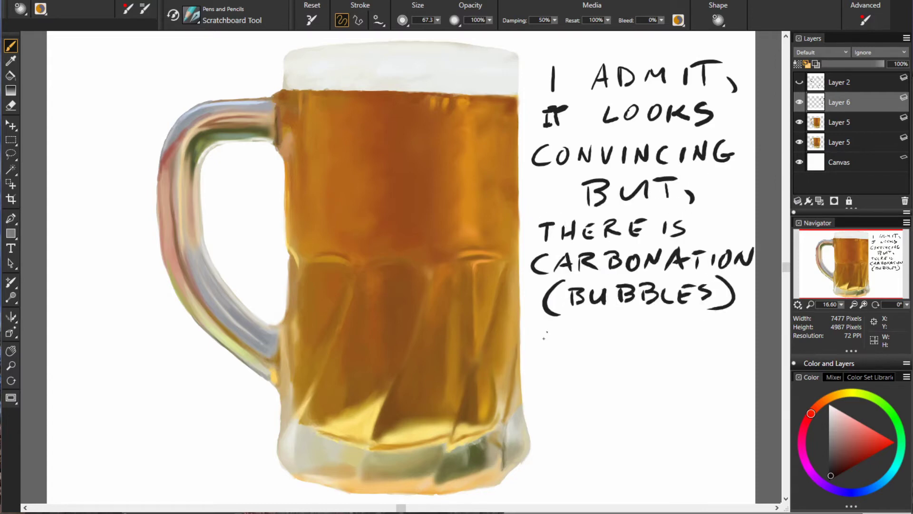
{"action": "mouse_move", "coordinate": [542, 329]}
{"action": "left_mouse_down"}
{"action": "mouse_move", "coordinate": [718, 340]}
{"action": "mouse_move", "coordinate": [704, 367]}
{"action": "mouse_move", "coordinate": [744, 369]}
{"action": "left_mouse_up"}
{"action": "mouse_move", "coordinate": [536, 388]}
{"action": "left_mouse_down"}
{"action": "mouse_move", "coordinate": [618, 407]}
{"action": "mouse_move", "coordinate": [619, 464]}
{"action": "mouse_move", "coordinate": [744, 444]}
{"action": "left_mouse_up"}
{"action": "left_click_drag", "start_coordinate": [582, 476], "coordinate": [701, 485]}
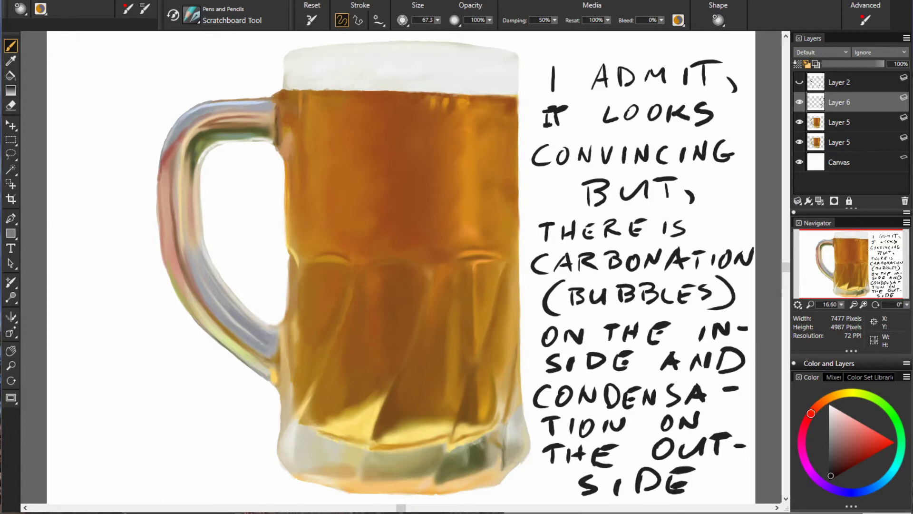
- Add a new layer, write 'SO TIME TO USE A SPOTTY PAPER', and show the paper textures
{"action": "key", "text": "ctrl+shift+n"}
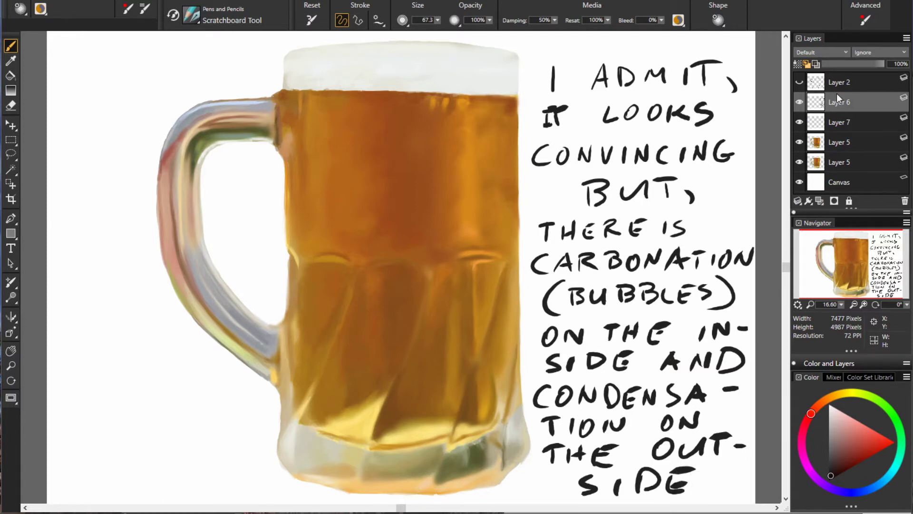
{"action": "left_click_drag", "start_coordinate": [67, 60], "coordinate": [95, 85]}
{"action": "mouse_move", "coordinate": [121, 57]}
{"action": "left_mouse_down"}
{"action": "mouse_move", "coordinate": [143, 74]}
{"action": "mouse_move", "coordinate": [181, 64]}
{"action": "left_mouse_up"}
{"action": "left_click_drag", "start_coordinate": [95, 109], "coordinate": [147, 86]}
{"action": "left_click_drag", "start_coordinate": [50, 111], "coordinate": [76, 119]}
{"action": "left_click_drag", "start_coordinate": [54, 157], "coordinate": [143, 119]}
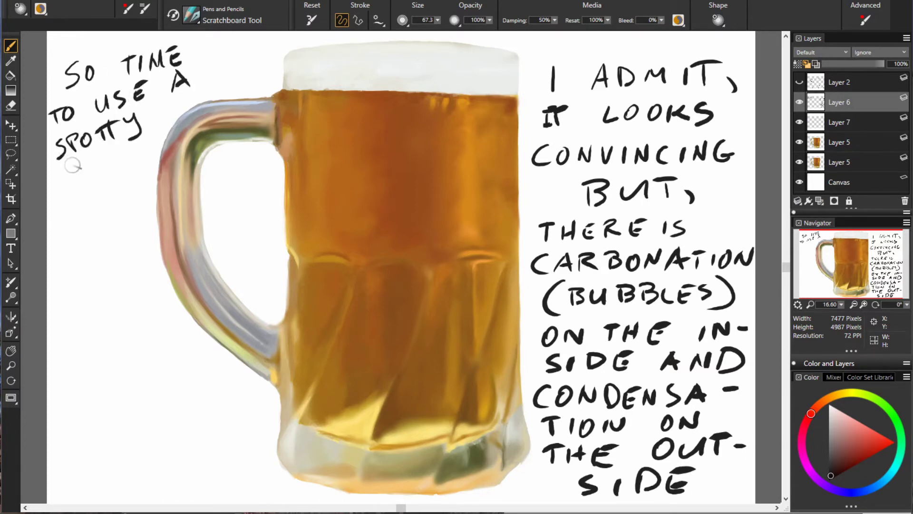
{"action": "left_click_drag", "start_coordinate": [57, 191], "coordinate": [148, 157]}
{"action": "mouse_move", "coordinate": [50, 233]}
{"action": "left_mouse_down"}
{"action": "mouse_move", "coordinate": [138, 186]}
{"action": "mouse_move", "coordinate": [81, 23]}
{"action": "left_mouse_up"}
{"action": "key", "text": "ctrl+8"}
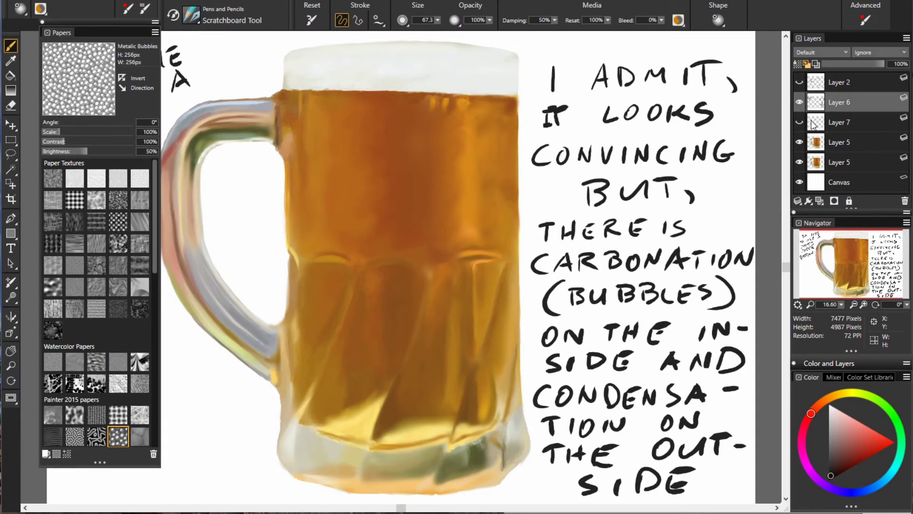
- On the bubbles layer, enlarge the paper pattern and brush and paint bubble texture down the beer
{"action": "left_click", "coordinate": [839, 122]}
{"action": "left_click_drag", "start_coordinate": [404, 157], "coordinate": [404, 200]}
{"action": "key", "text": "ctrl+z"}
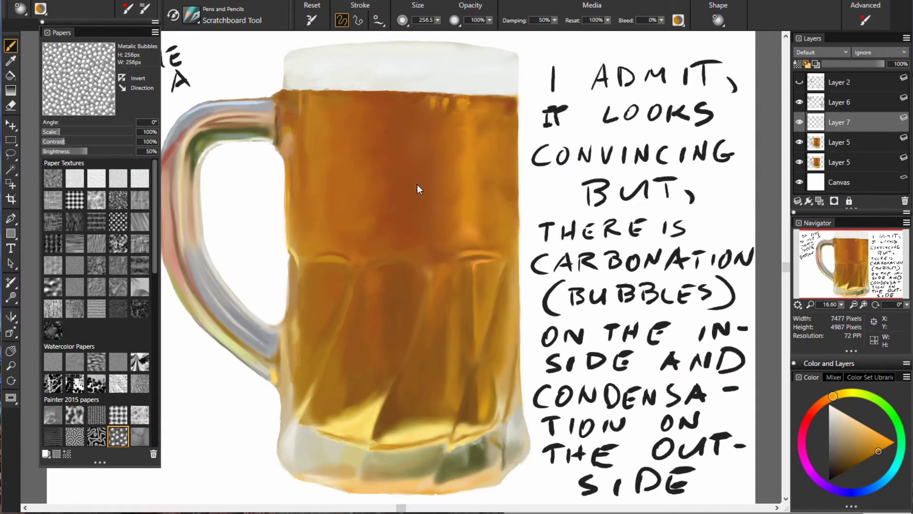
{"action": "scroll", "coordinate": [394, 264], "scroll_direction": "up", "scroll_amount": 3}
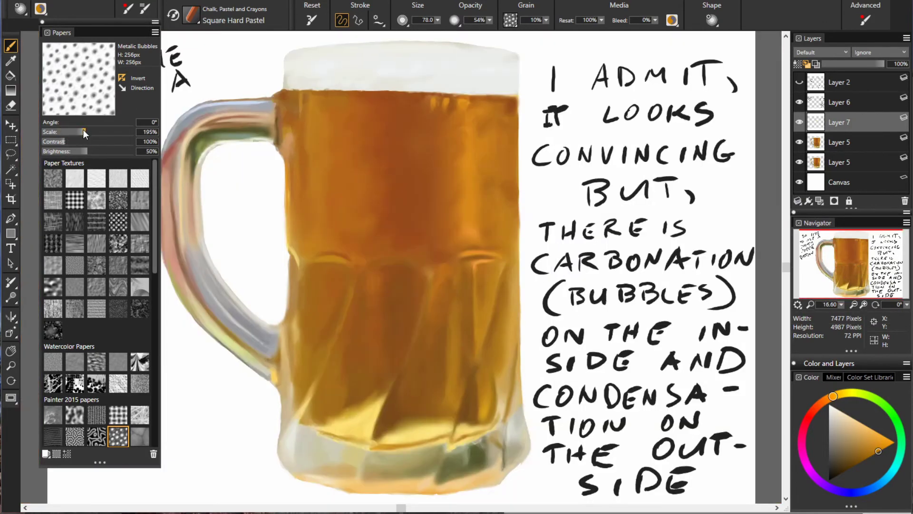
{"action": "left_click_drag", "start_coordinate": [84, 133], "coordinate": [109, 133]}
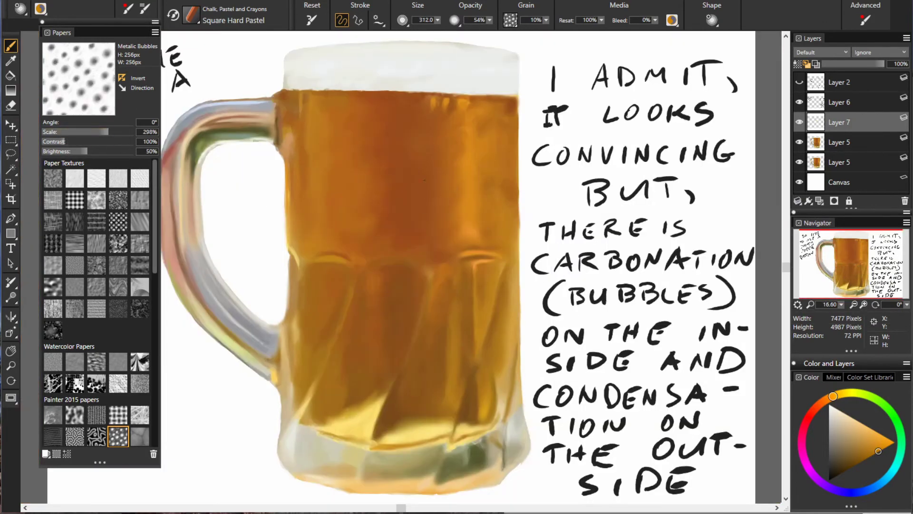
{"action": "left_click_drag", "start_coordinate": [405, 157], "coordinate": [480, 243]}
{"action": "left_click_drag", "start_coordinate": [409, 83], "coordinate": [509, 262]}
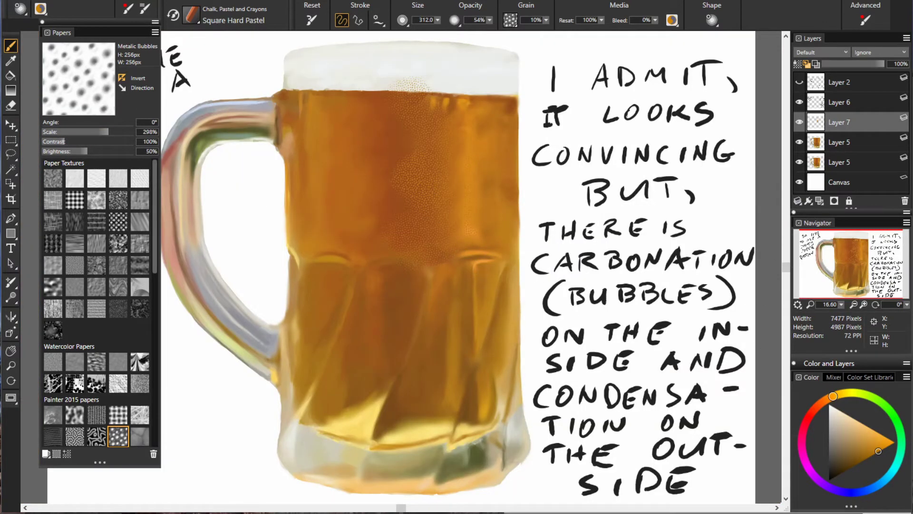
{"action": "left_click_drag", "start_coordinate": [464, 204], "coordinate": [452, 238]}
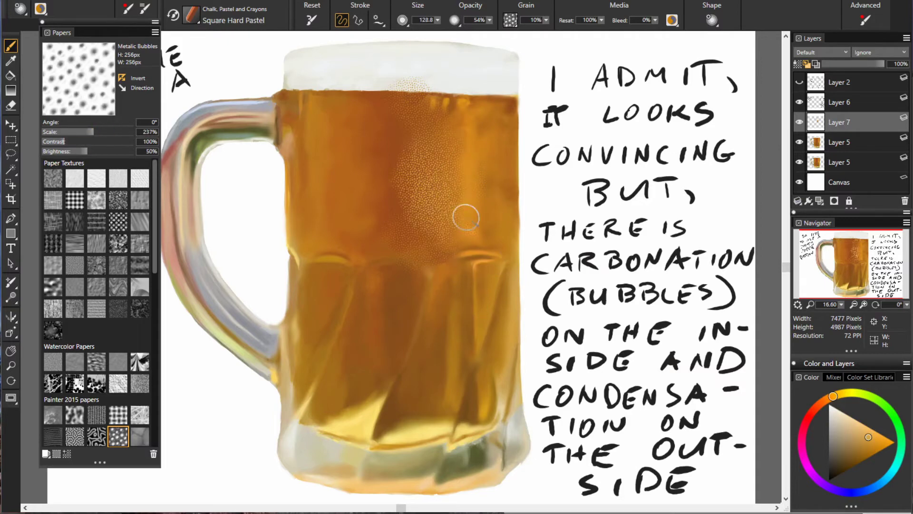
{"action": "left_click_drag", "start_coordinate": [448, 367], "coordinate": [428, 414]}
{"action": "mouse_move", "coordinate": [418, 309]}
{"action": "left_mouse_down"}
{"action": "mouse_move", "coordinate": [387, 400]}
{"action": "mouse_move", "coordinate": [429, 433]}
{"action": "left_mouse_up"}
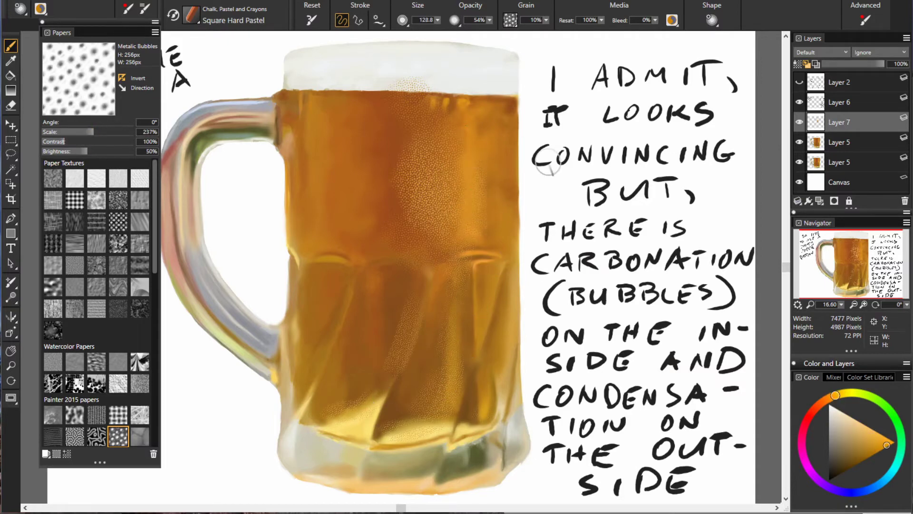
- Resize the brush and pattern and add light bubbles in near-white, orange and pale yellow
{"action": "left_click", "coordinate": [428, 77], "text": "alt"}
{"action": "left_click", "coordinate": [315, 154], "text": "alt"}
{"action": "left_click_drag", "start_coordinate": [490, 366], "coordinate": [485, 394]}
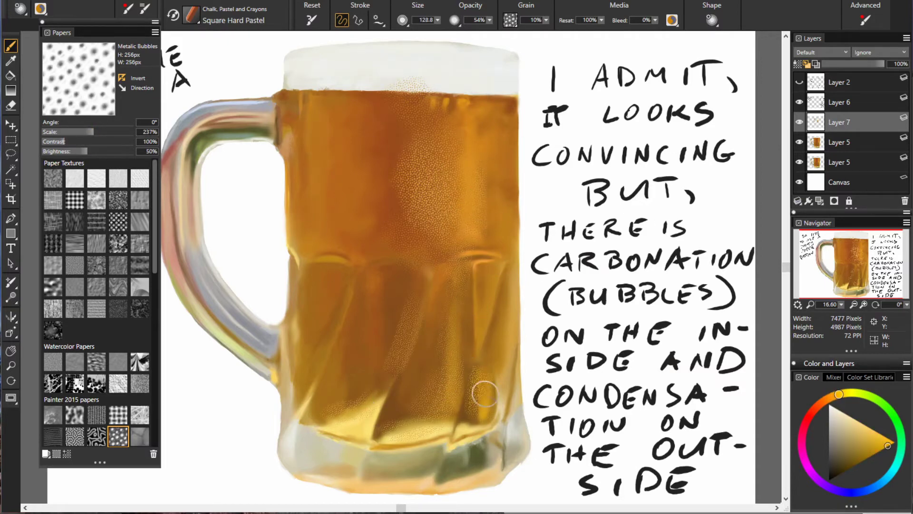
{"action": "left_click", "coordinate": [501, 361], "text": "alt"}
{"action": "left_click", "coordinate": [429, 167], "text": "alt"}
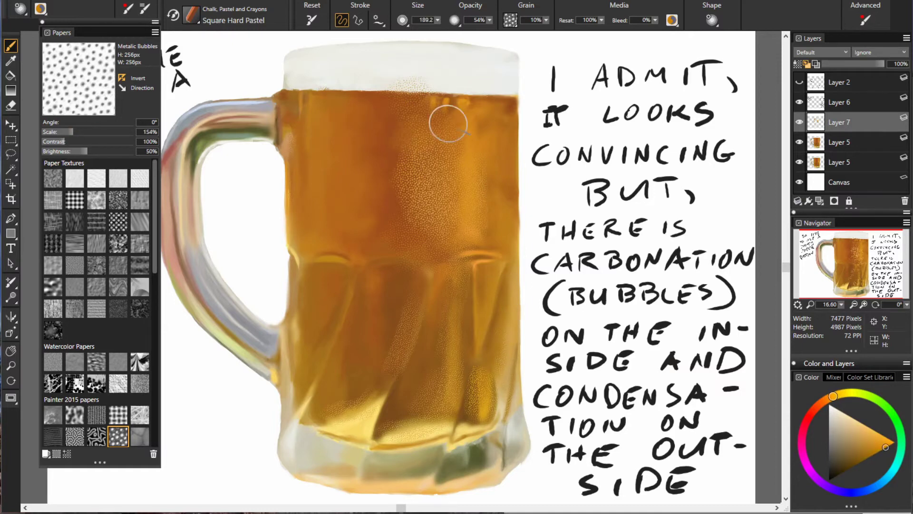
{"action": "key", "text": "["}
{"action": "left_click", "coordinate": [402, 414], "text": "alt"}
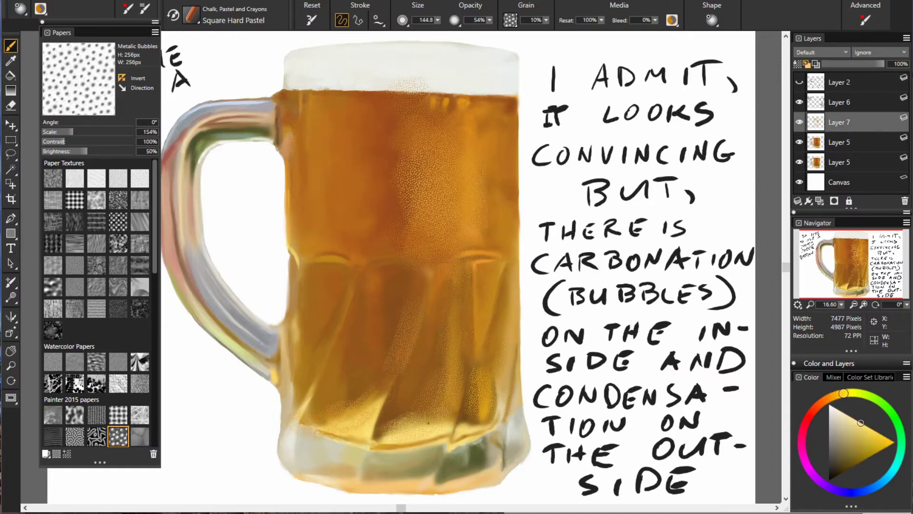
{"action": "left_click_drag", "start_coordinate": [371, 413], "coordinate": [316, 425]}
- Partly erase the central bubbly patch with a 10% eraser, then add a new layer for pastel texture
{"action": "left_click", "coordinate": [324, 410], "text": "alt"}
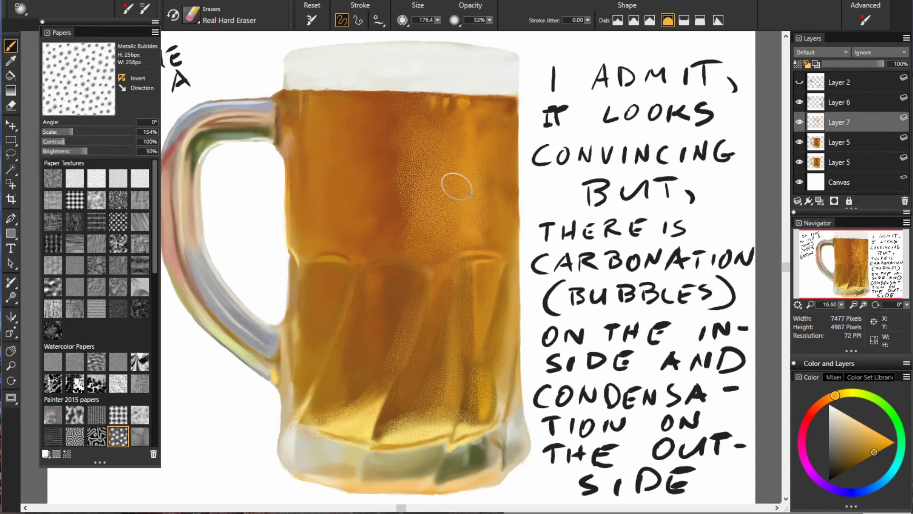
{"action": "key", "text": "1"}
{"action": "left_click_drag", "start_coordinate": [456, 186], "coordinate": [405, 258]}
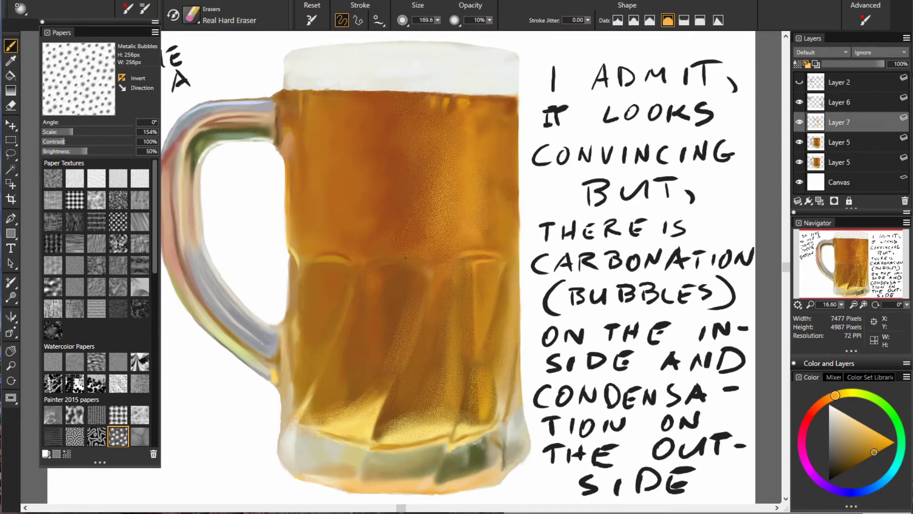
{"action": "key", "text": "["}
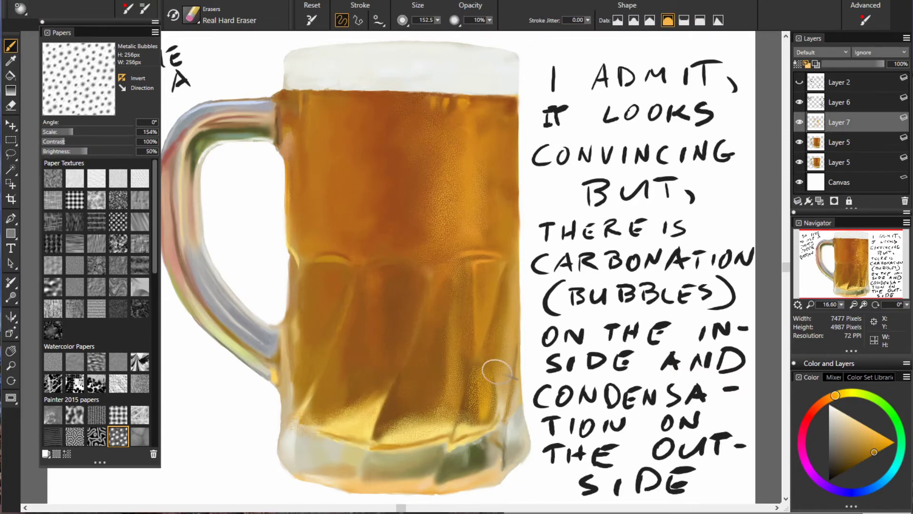
{"action": "key", "text": "]"}
{"action": "key", "text": "]"}
{"action": "key", "text": "]"}
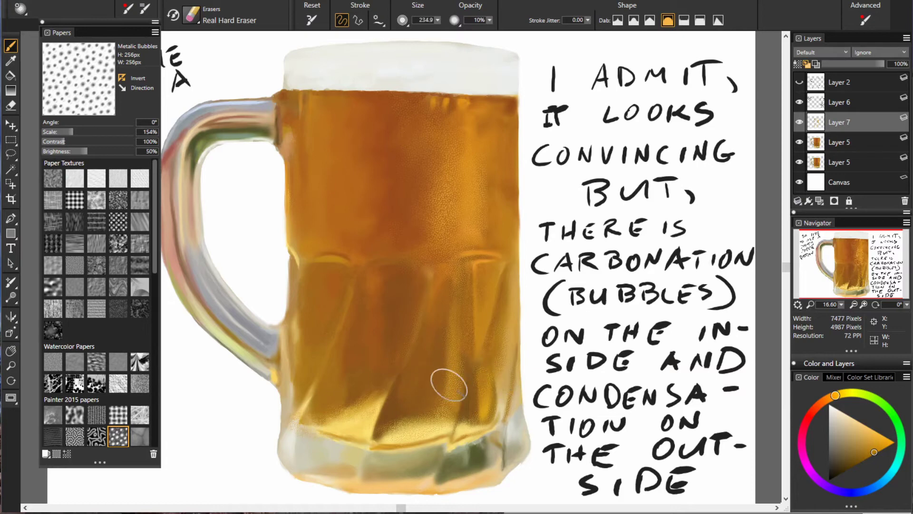
{"action": "key", "text": "ctrl+shift+n"}
{"action": "left_click", "coordinate": [423, 459], "text": "alt"}
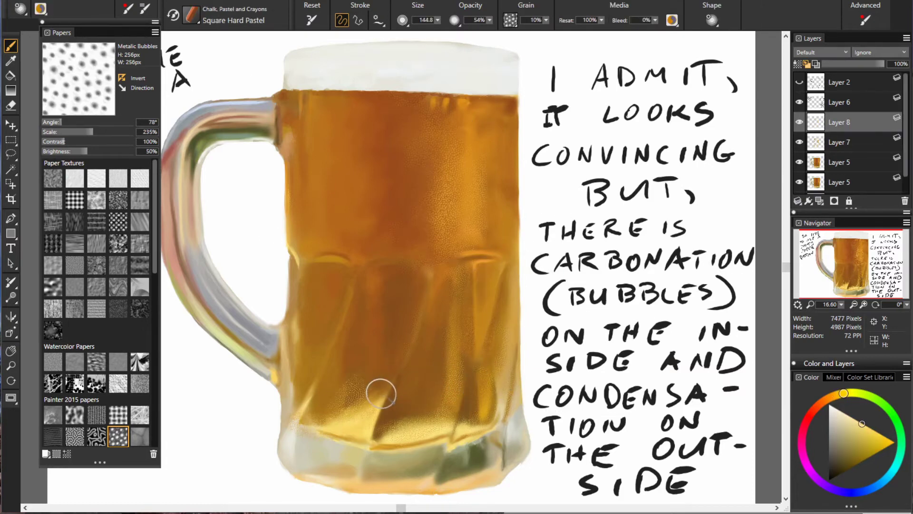
- Stroke dotted bubble texture across the lower beer and add another patch in a sampled beer orange
{"action": "left_click_drag", "start_coordinate": [380, 393], "coordinate": [475, 407]}
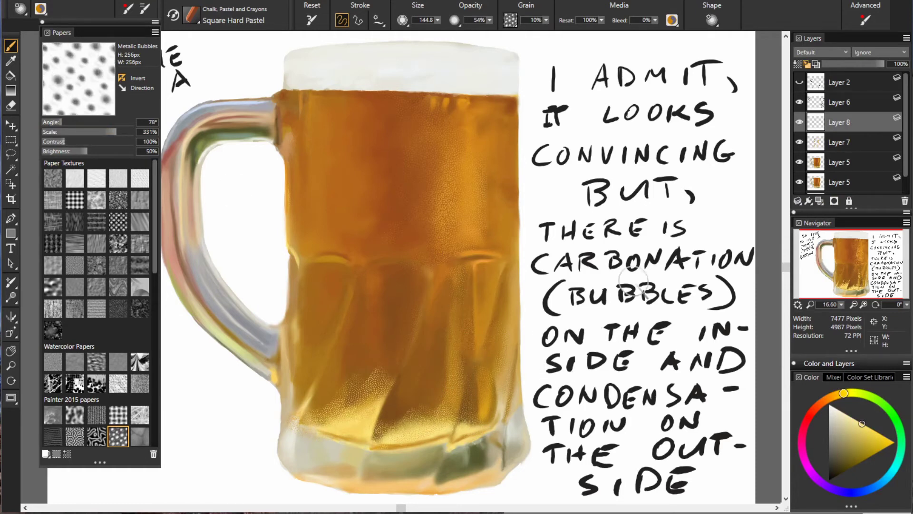
{"action": "left_click", "coordinate": [466, 263], "text": "alt"}
{"action": "left_click_drag", "start_coordinate": [416, 245], "coordinate": [421, 221]}
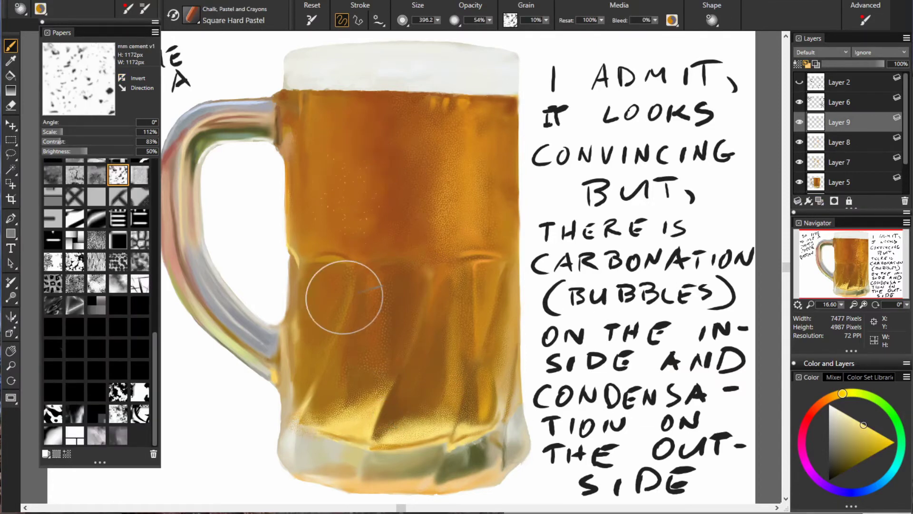
- Paint light bubble speckles up through the beer using an enlarged paper pattern
{"action": "left_click_drag", "start_coordinate": [345, 298], "coordinate": [345, 127]}
{"action": "left_click", "coordinate": [86, 132]}
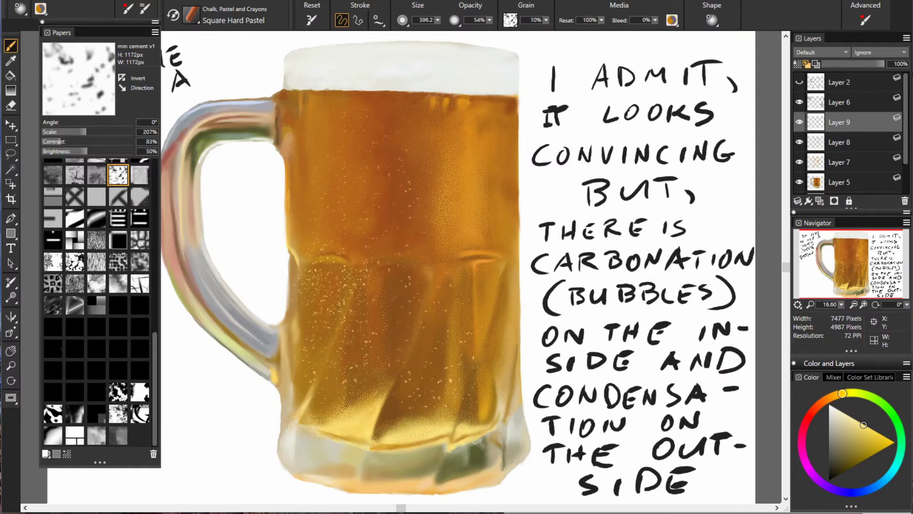
{"action": "left_click_drag", "start_coordinate": [418, 265], "coordinate": [424, 198]}
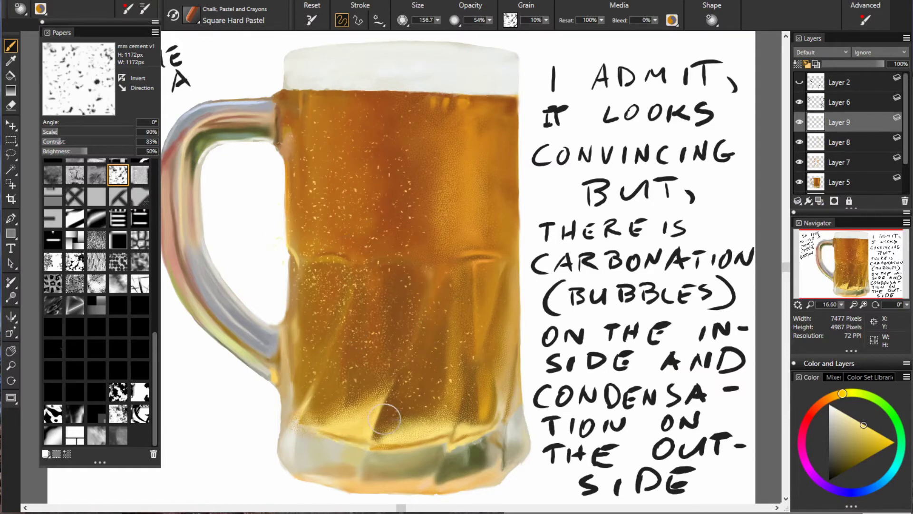
{"action": "left_click", "coordinate": [412, 434], "text": "alt"}
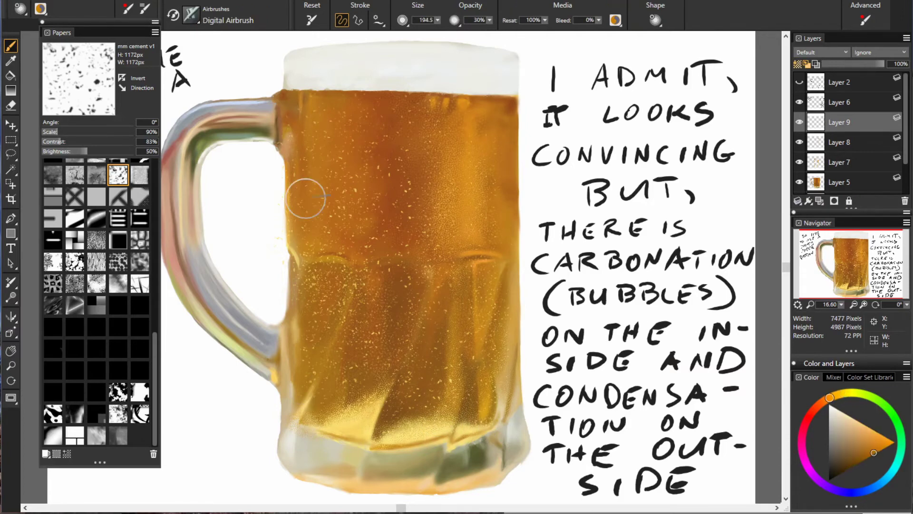
- Switch to a soft airbrush and sample several orange colours from the beer
{"action": "left_click", "coordinate": [348, 158], "text": "alt"}
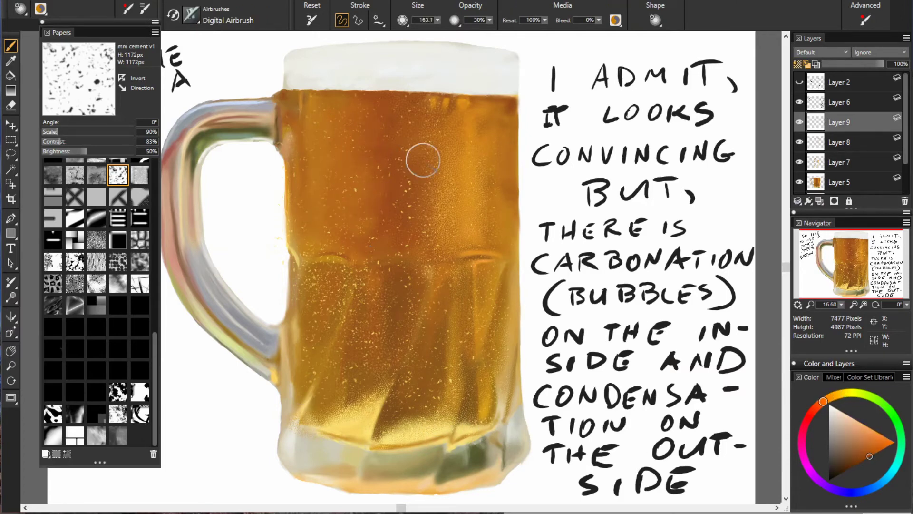
{"action": "left_click", "coordinate": [286, 255], "text": "alt"}
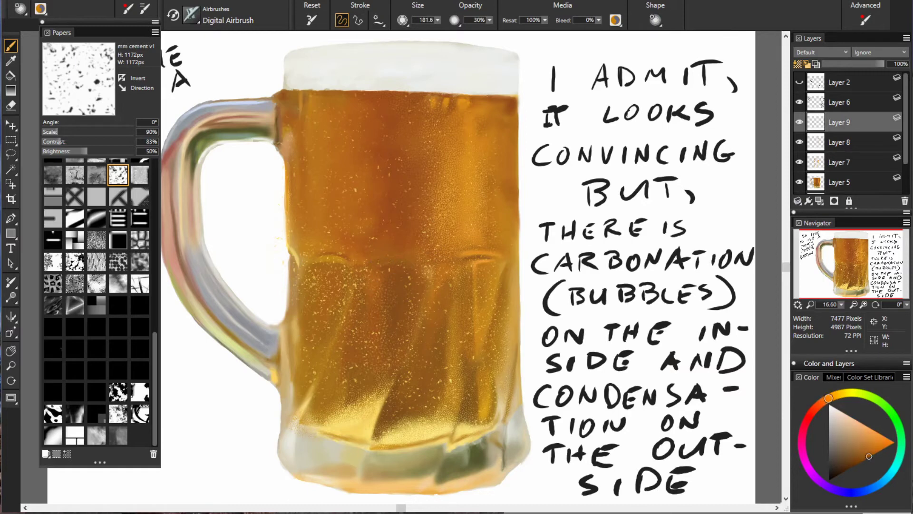
{"action": "left_click", "coordinate": [400, 343], "text": "alt"}
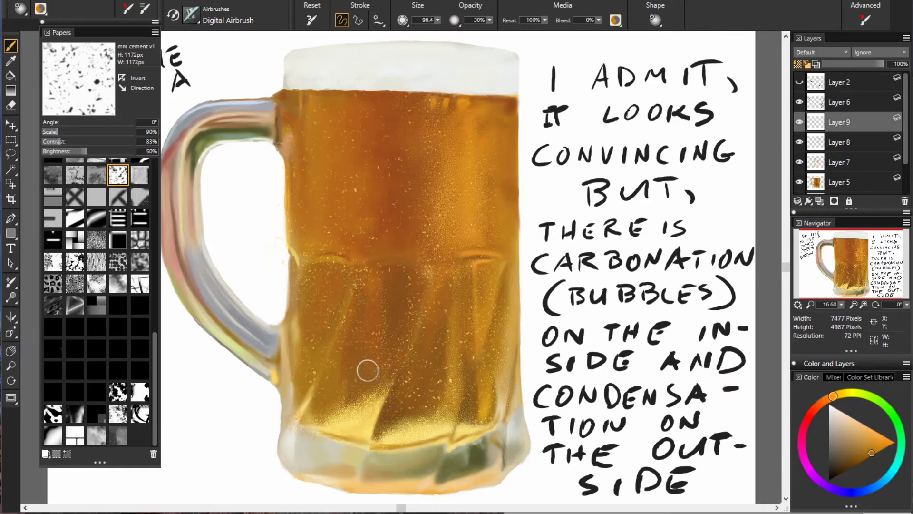
{"action": "left_click", "coordinate": [403, 297], "text": "alt"}
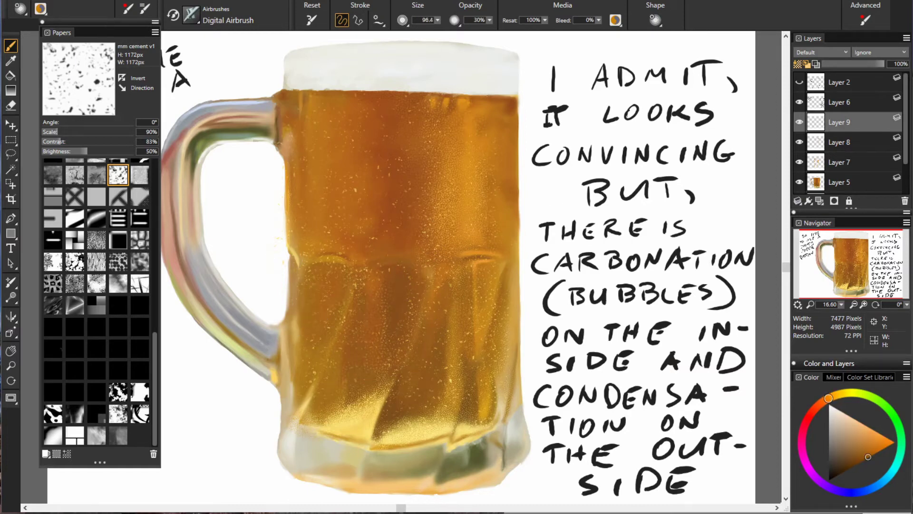
{"action": "left_click", "coordinate": [454, 322], "text": "alt"}
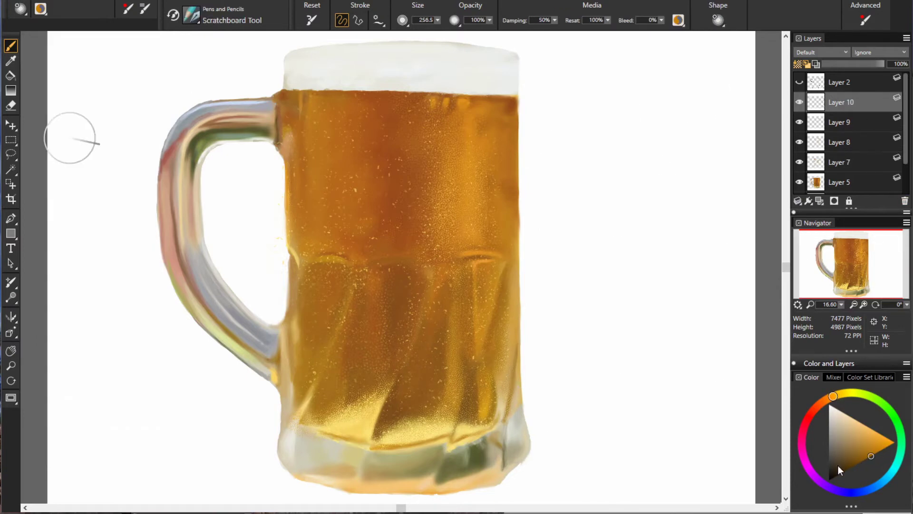
- Start a handwritten note about the bubbles and droplets ending 'MADE A DIFFERENCE:'
{"action": "left_click_drag", "start_coordinate": [711, 87], "coordinate": [726, 103]}
{"action": "left_click_drag", "start_coordinate": [618, 123], "coordinate": [632, 143]}
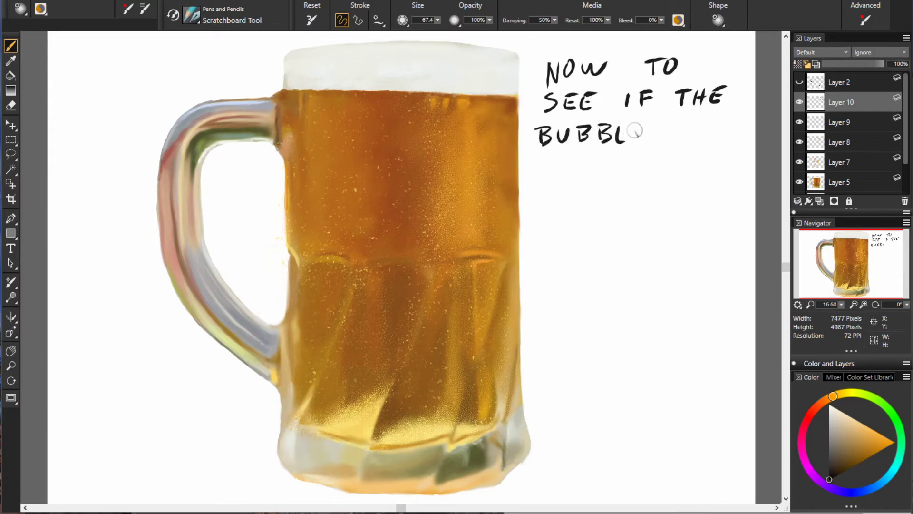
{"action": "left_click_drag", "start_coordinate": [535, 165], "coordinate": [550, 185]}
{"action": "mouse_move", "coordinate": [541, 223]}
{"action": "left_mouse_down"}
{"action": "mouse_move", "coordinate": [549, 205]}
{"action": "mouse_move", "coordinate": [545, 267]}
{"action": "left_mouse_up"}
{"action": "left_click_drag", "start_coordinate": [590, 238], "coordinate": [747, 259]}
- Toggle the bubble and droplet layers on and off to compare, then return to the notes layer
{"action": "left_click", "coordinate": [840, 162]}
{"action": "left_click", "coordinate": [800, 123], "text": "shift"}
{"action": "left_click", "coordinate": [800, 122]}
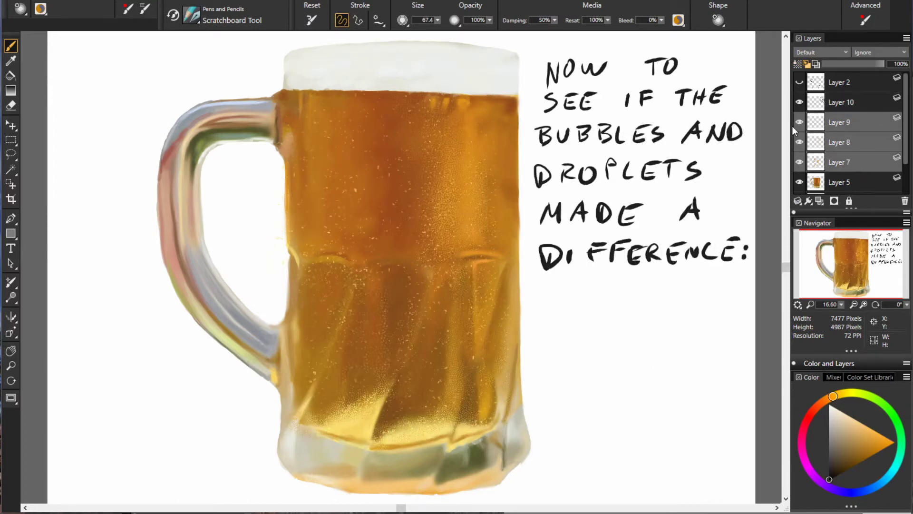
{"action": "left_click", "coordinate": [800, 123]}
{"action": "left_click", "coordinate": [800, 123]}
{"action": "left_click", "coordinate": [840, 102]}
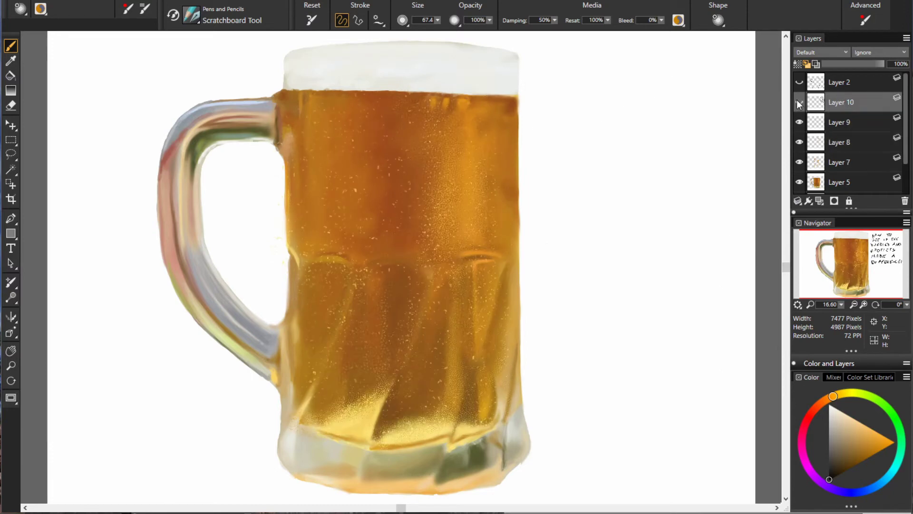
- Finish the note 'DEFINITELY ADDED SOME TEXTURE AND INTEREST!' and add a new droplets layer
{"action": "left_click_drag", "start_coordinate": [562, 282], "coordinate": [730, 283]}
{"action": "mouse_move", "coordinate": [535, 301]}
{"action": "left_mouse_down"}
{"action": "mouse_move", "coordinate": [556, 322]}
{"action": "mouse_move", "coordinate": [692, 321]}
{"action": "left_mouse_up"}
{"action": "left_click_drag", "start_coordinate": [537, 357], "coordinate": [633, 355]}
{"action": "mouse_move", "coordinate": [653, 343]}
{"action": "left_mouse_down"}
{"action": "mouse_move", "coordinate": [663, 355]}
{"action": "mouse_move", "coordinate": [735, 356]}
{"action": "left_mouse_up"}
{"action": "mouse_move", "coordinate": [552, 366]}
{"action": "left_mouse_down"}
{"action": "mouse_move", "coordinate": [666, 386]}
{"action": "mouse_move", "coordinate": [721, 383]}
{"action": "left_mouse_up"}
{"action": "left_click_drag", "start_coordinate": [589, 388], "coordinate": [666, 409]}
{"action": "mouse_move", "coordinate": [542, 421]}
{"action": "left_mouse_down"}
{"action": "mouse_move", "coordinate": [578, 442]}
{"action": "mouse_move", "coordinate": [735, 445]}
{"action": "left_mouse_up"}
{"action": "key", "text": "ctrl+shift+n"}
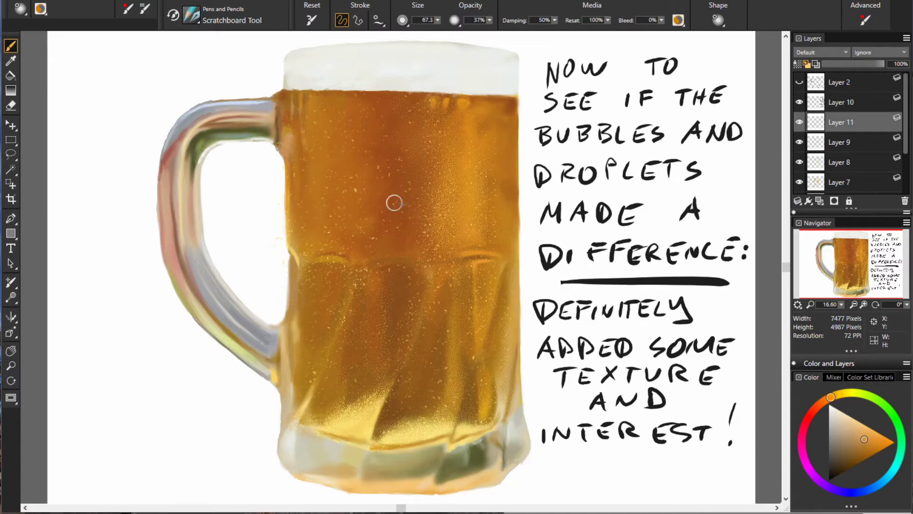
- Sample amber and orange beer colours and dab darker droplets up and down the beer
{"action": "left_click", "coordinate": [348, 109], "text": "alt"}
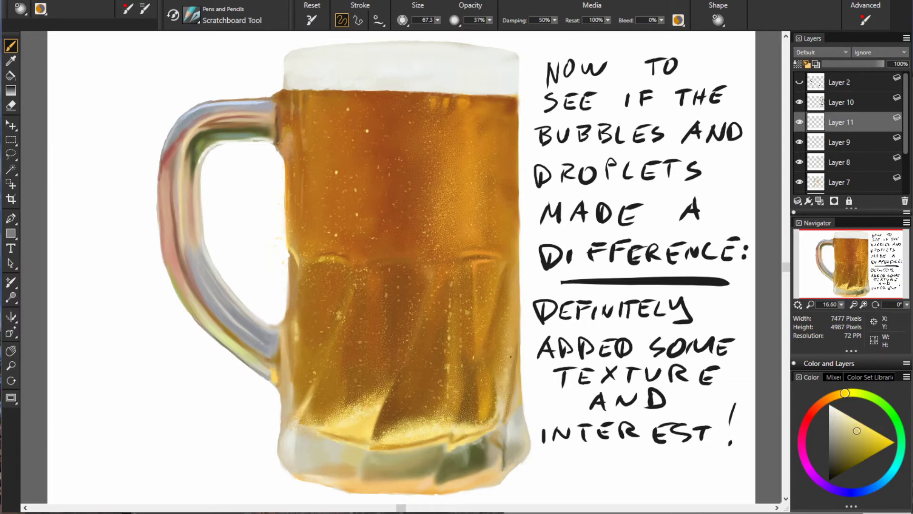
{"action": "left_click", "coordinate": [513, 269], "text": "alt"}
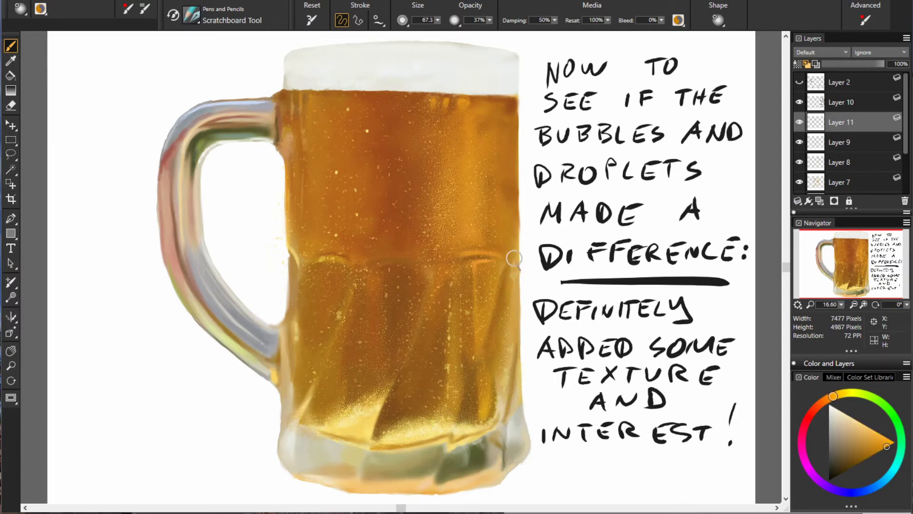
{"action": "left_click", "coordinate": [439, 237], "text": "alt"}
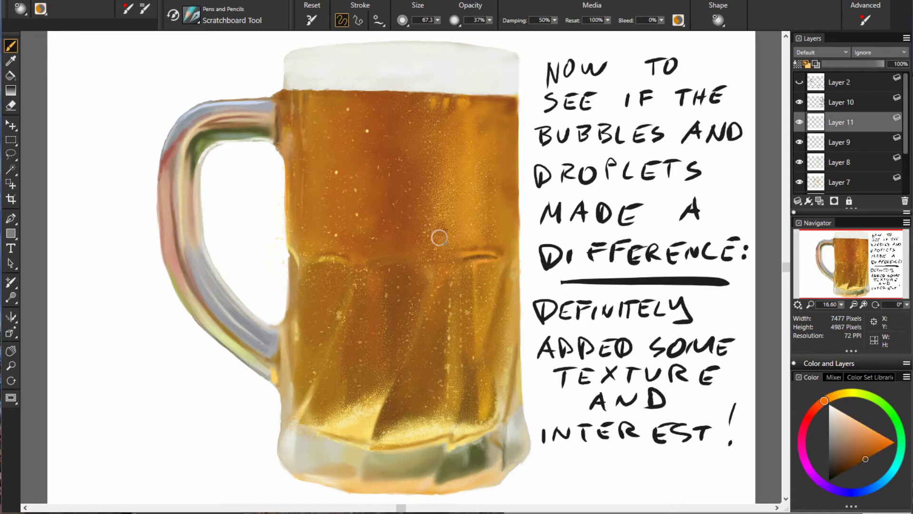
{"action": "left_click_drag", "start_coordinate": [441, 179], "coordinate": [452, 117]}
{"action": "left_click", "coordinate": [419, 146], "text": "alt"}
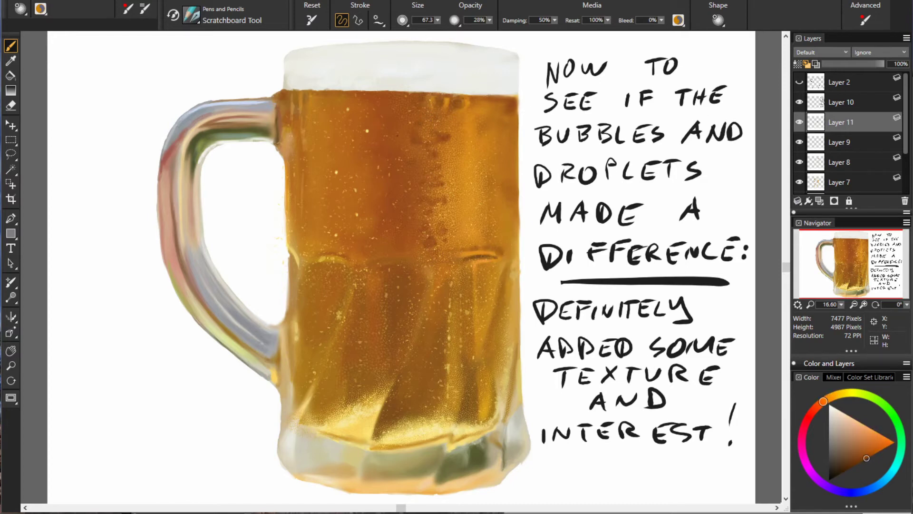
{"action": "left_click_drag", "start_coordinate": [414, 147], "coordinate": [423, 240]}
{"action": "left_click", "coordinate": [432, 199], "text": "alt"}
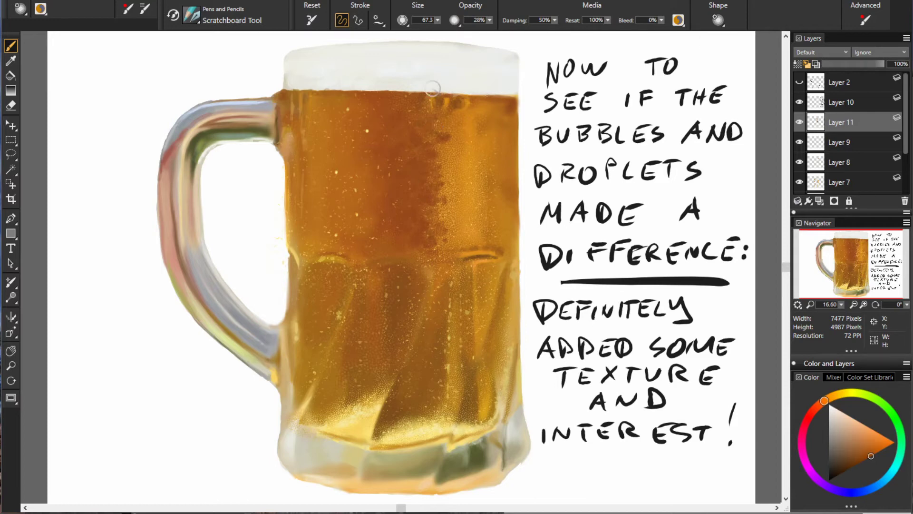
{"action": "left_click", "coordinate": [450, 152], "text": "alt"}
{"action": "left_click_drag", "start_coordinate": [456, 129], "coordinate": [443, 233]}
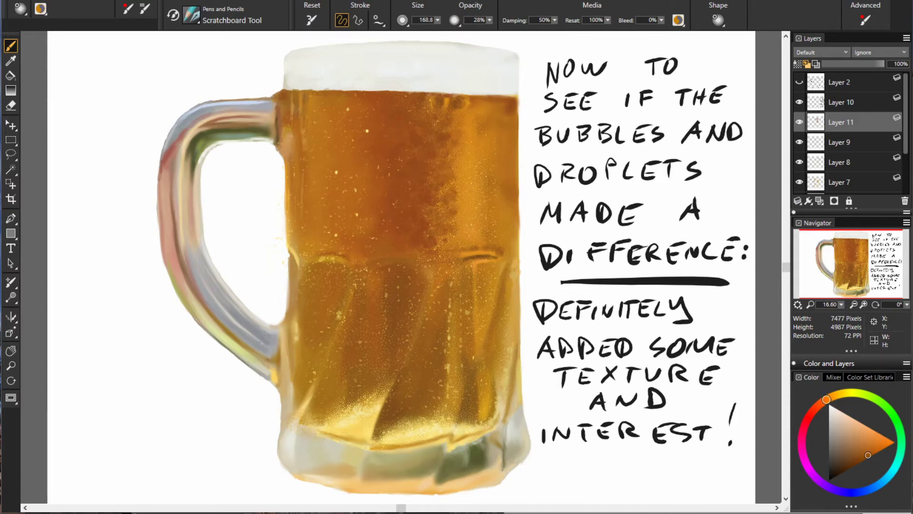
{"action": "left_click", "coordinate": [420, 272], "text": "alt"}
- Shrink the brush and sample several brighter and darker oranges from the lower beer
{"action": "key", "text": "bracketleft"}
{"action": "left_click", "coordinate": [381, 259], "text": "alt"}
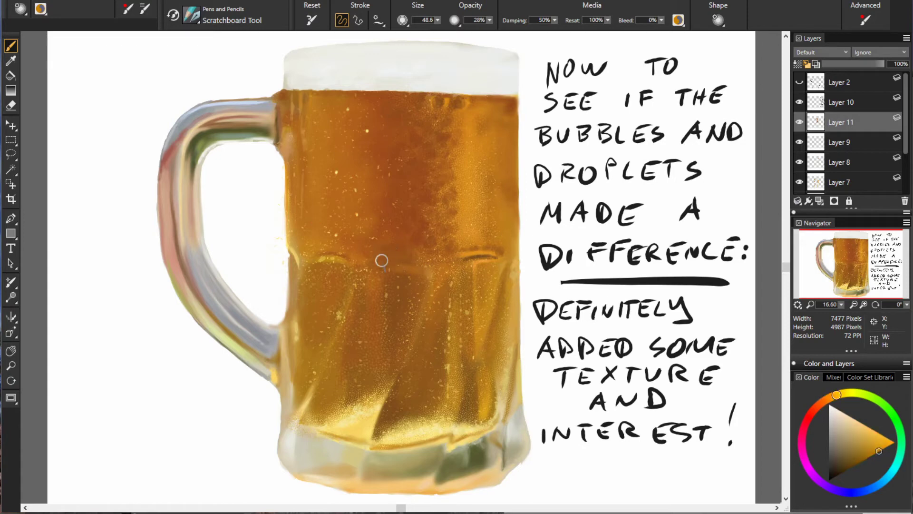
{"action": "left_click", "coordinate": [359, 360], "text": "alt"}
{"action": "left_click", "coordinate": [453, 311], "text": "alt"}
{"action": "left_click", "coordinate": [479, 402], "text": "alt"}
{"action": "left_click", "coordinate": [444, 395], "text": "alt"}
{"action": "left_click", "coordinate": [424, 391], "text": "alt"}
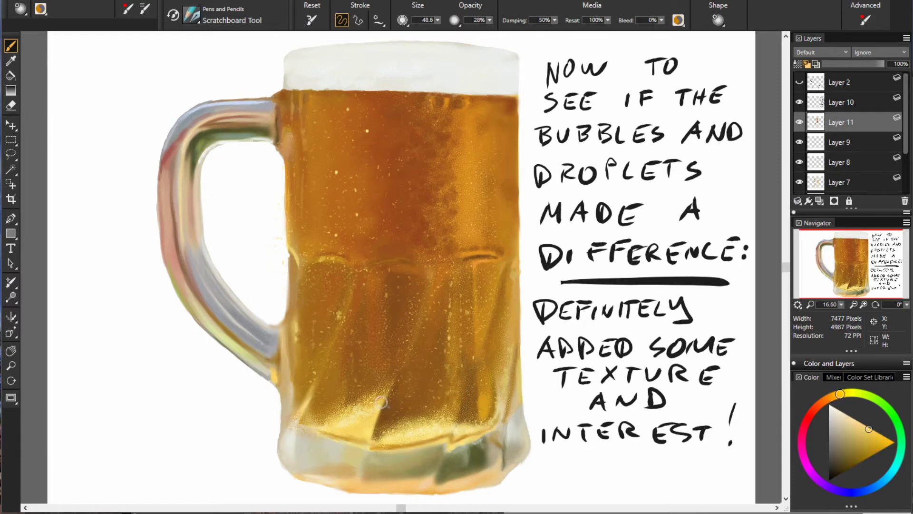
{"action": "left_click", "coordinate": [382, 409], "text": "alt"}
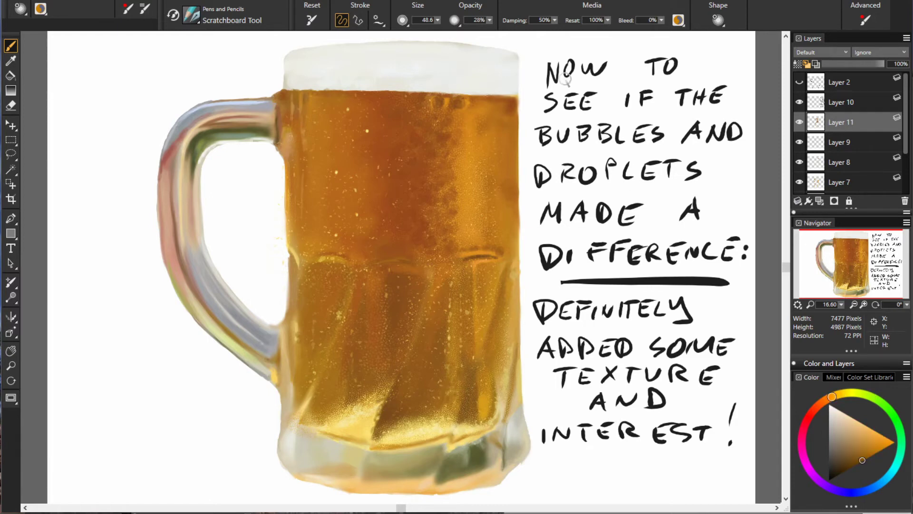
- Draw a dark line along the foam top and blend a darker edge along the mug rim
{"action": "mouse_move", "coordinate": [285, 57]}
{"action": "left_mouse_down"}
{"action": "mouse_move", "coordinate": [386, 46]}
{"action": "mouse_move", "coordinate": [517, 55]}
{"action": "left_mouse_up"}
{"action": "key", "text": "ctrl+z"}
{"action": "key", "text": "ctrl+z"}
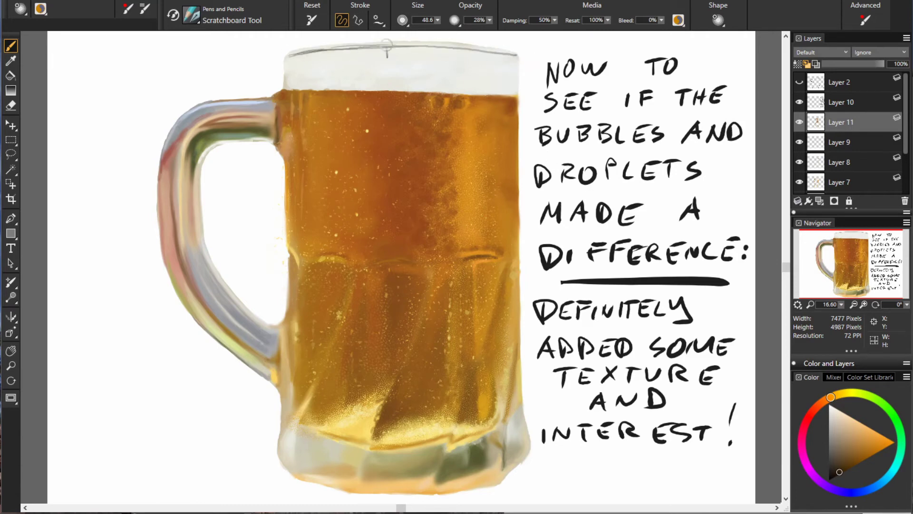
{"action": "left_click_drag", "start_coordinate": [288, 56], "coordinate": [447, 50]}
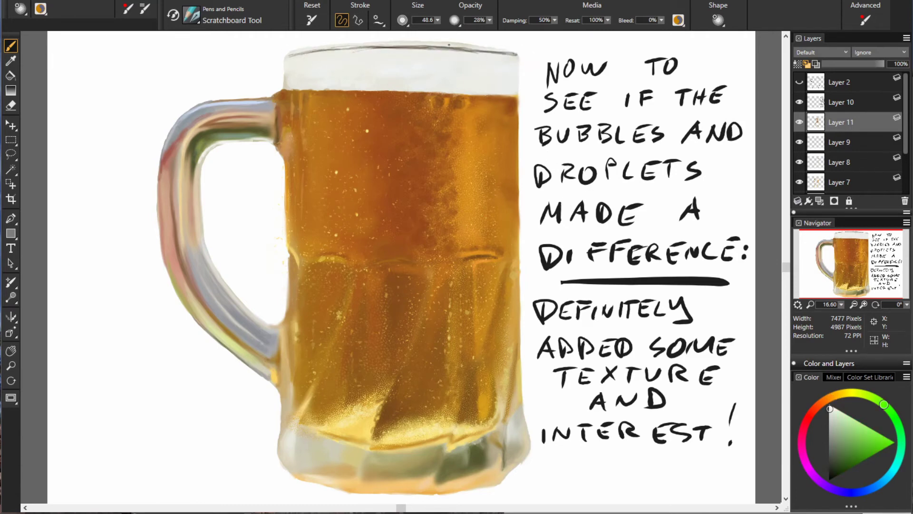
{"action": "key", "text": "slash"}
{"action": "key", "text": "slash"}
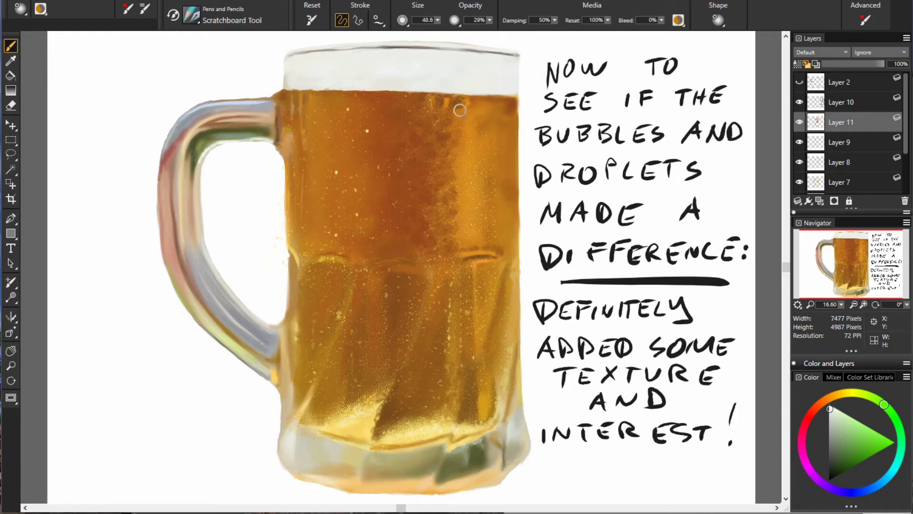
{"action": "left_click_drag", "start_coordinate": [289, 47], "coordinate": [393, 48]}
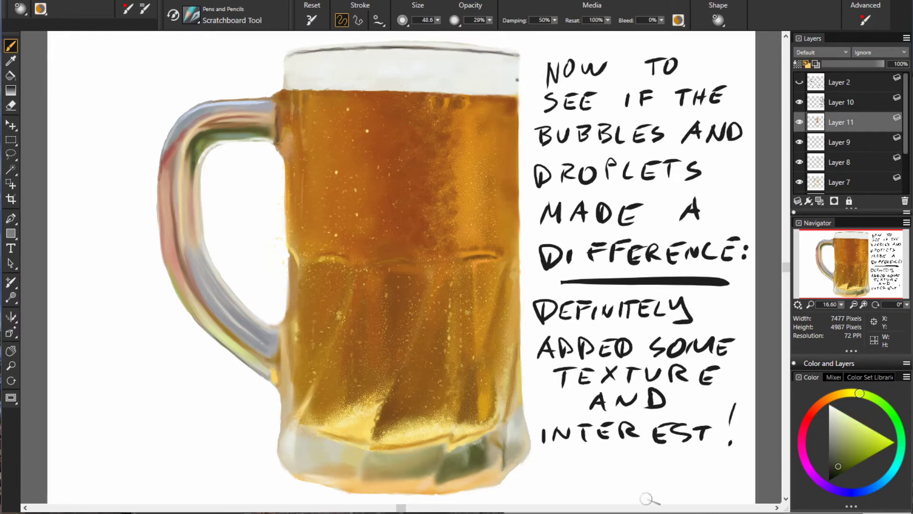
- Sample amber beer, pale glass and handle colours from the painting
{"action": "left_click", "coordinate": [475, 391], "text": "alt"}
{"action": "left_click", "coordinate": [495, 432], "text": "alt"}
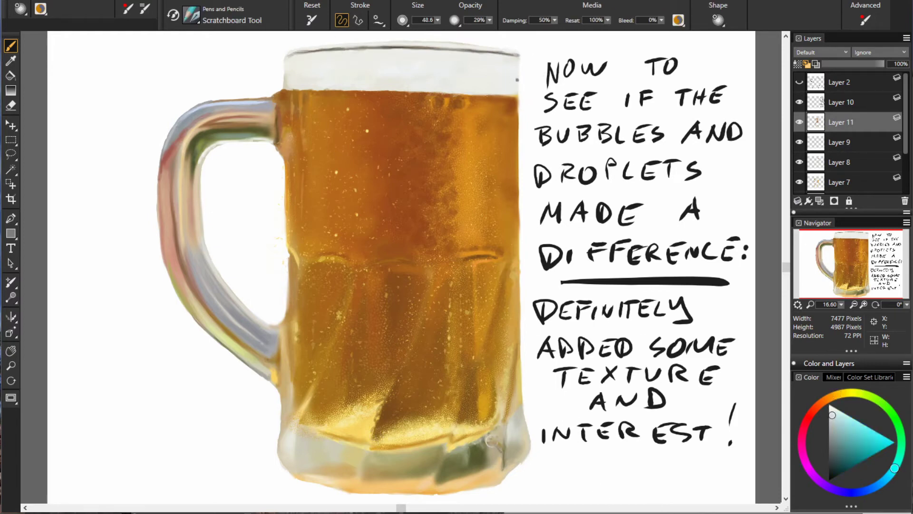
{"action": "left_click", "coordinate": [273, 112], "text": "alt"}
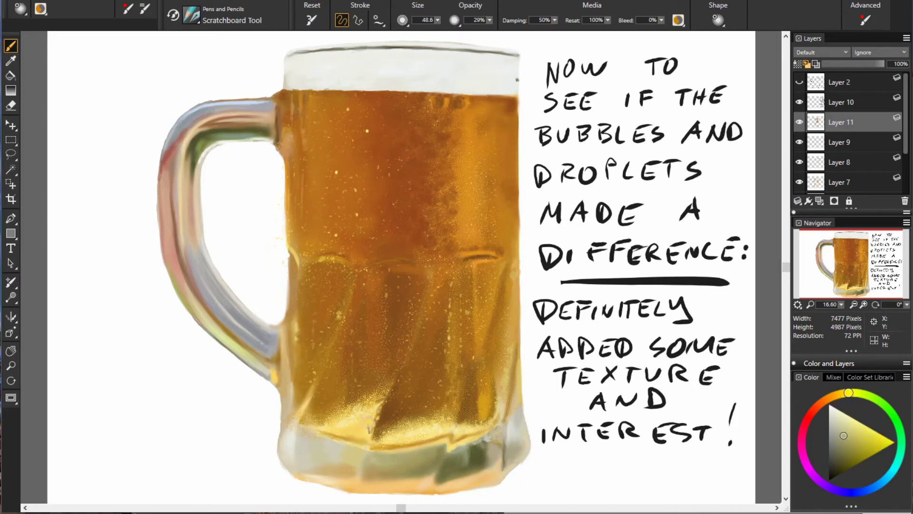
{"action": "left_click", "coordinate": [369, 452], "text": "alt"}
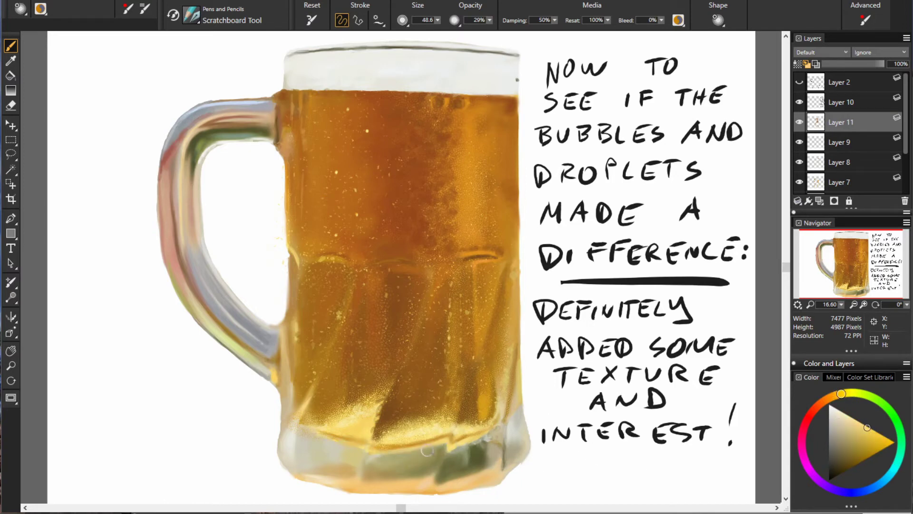
{"action": "left_click", "coordinate": [265, 331], "text": "alt"}
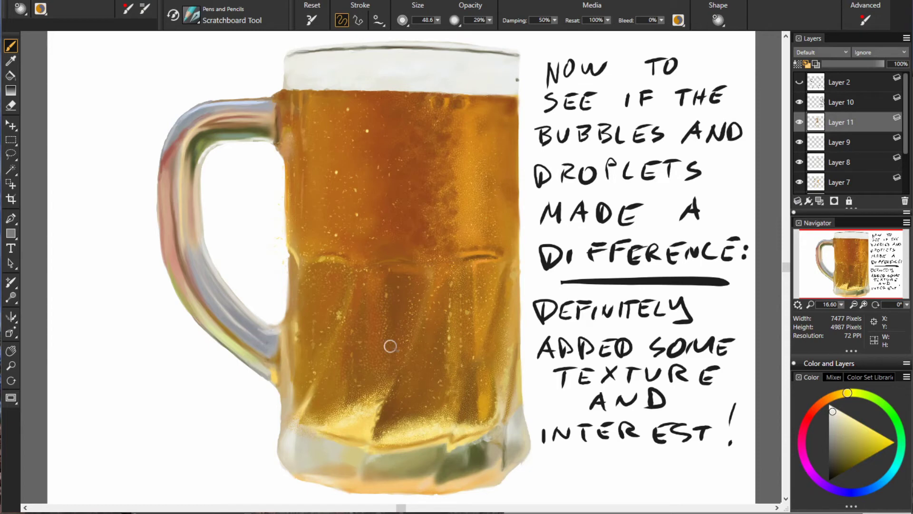
{"action": "left_click", "coordinate": [320, 468], "text": "alt"}
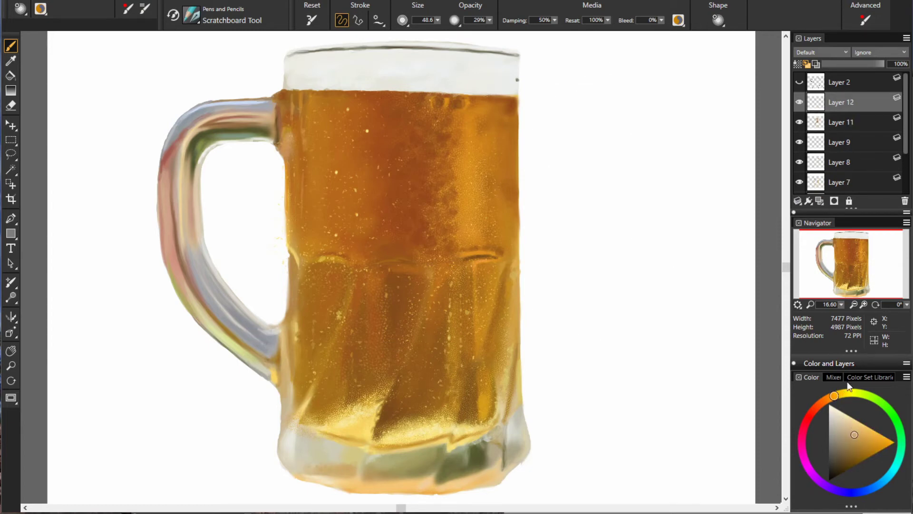
- Block in broad airbrush strokes of green foliage, pink shapes and grey tabletop behind the mug
{"action": "left_click_drag", "start_coordinate": [333, 162], "coordinate": [402, 138]}
{"action": "left_click_drag", "start_coordinate": [338, 205], "coordinate": [418, 224]}
{"action": "left_click_drag", "start_coordinate": [309, 285], "coordinate": [497, 286]}
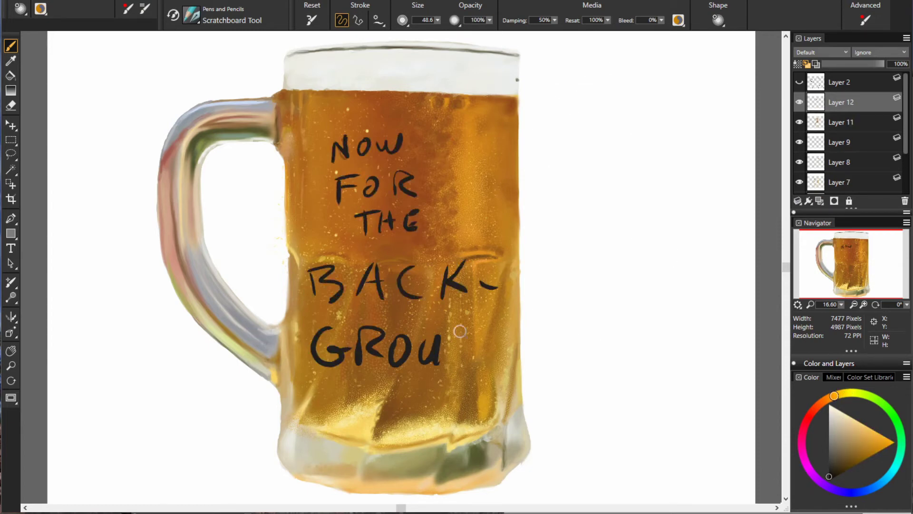
{"action": "left_click_drag", "start_coordinate": [314, 348], "coordinate": [502, 352]}
{"action": "left_click_drag", "start_coordinate": [323, 409], "coordinate": [471, 428]}
{"action": "scroll", "coordinate": [852, 142], "scroll_direction": "down", "scroll_amount": 3}
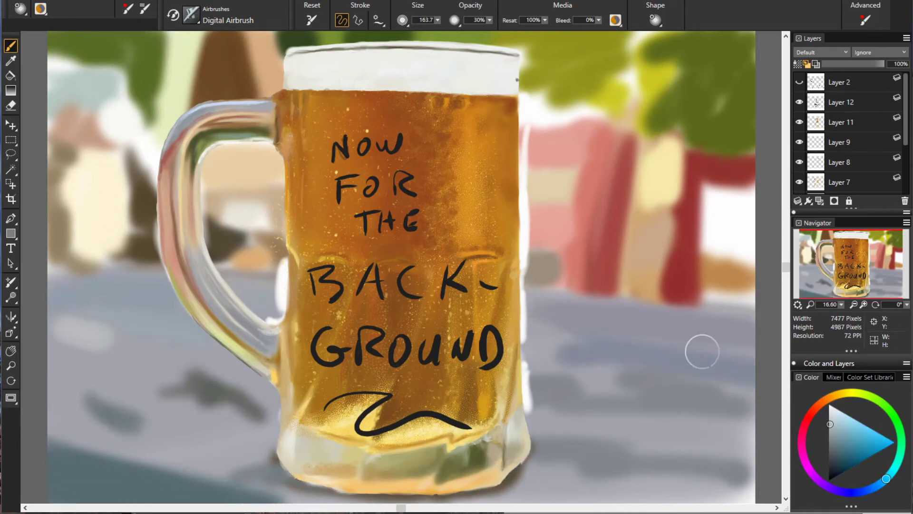
- Collapse the mug layers into one and erase the white rim along the mug's right and left edges
{"action": "left_click", "coordinate": [798, 200]}
{"action": "left_click", "coordinate": [764, 237]}
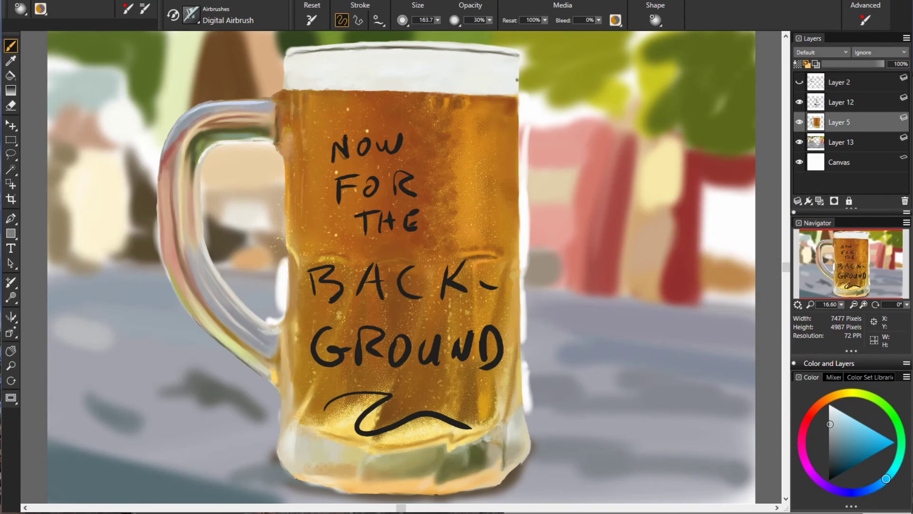
{"action": "left_click_drag", "start_coordinate": [526, 124], "coordinate": [526, 397]}
{"action": "left_click", "coordinate": [357, 20]}
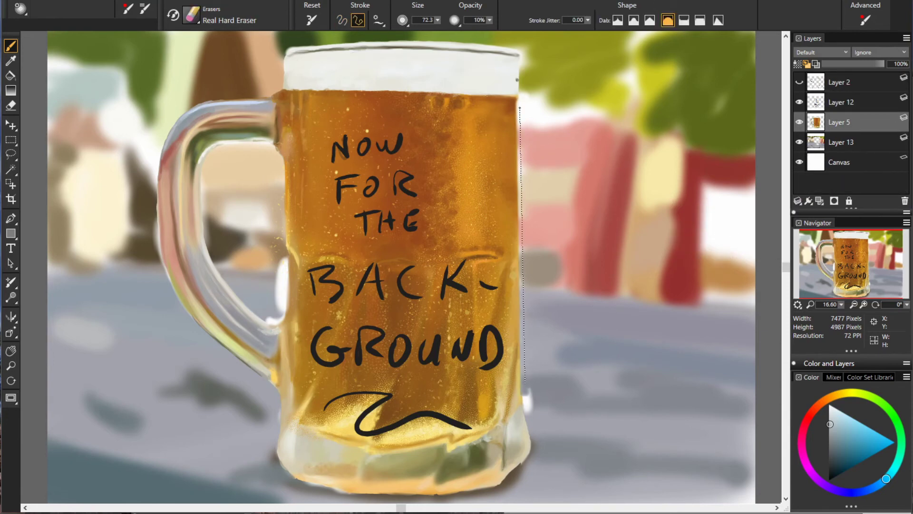
{"action": "left_click", "coordinate": [341, 20]}
{"action": "left_click_drag", "start_coordinate": [282, 309], "coordinate": [283, 259]}
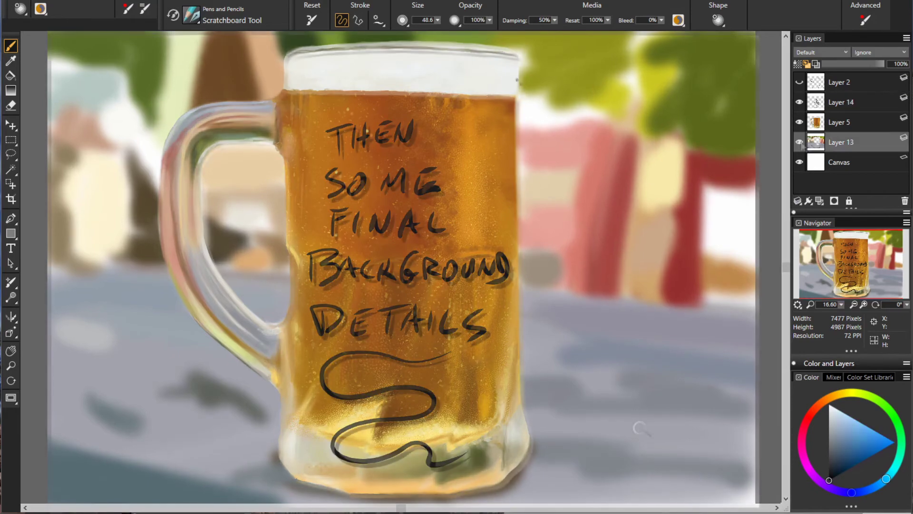
- Test pastel strokes on the table with New Streaks and Hard Laid Paper textures, undoing them
{"action": "scroll", "coordinate": [186, 291], "scroll_direction": "up", "scroll_amount": 3}
{"action": "left_click", "coordinate": [175, 265]}
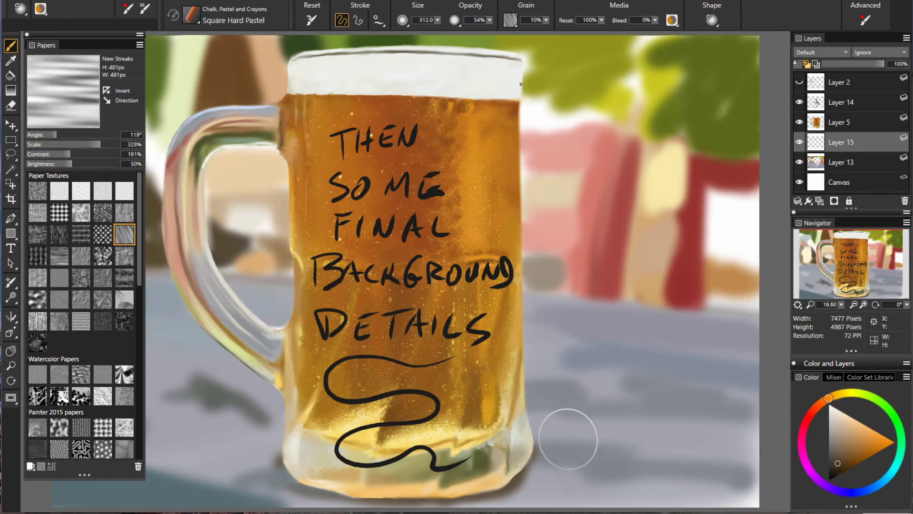
{"action": "left_click_drag", "start_coordinate": [533, 419], "coordinate": [756, 494]}
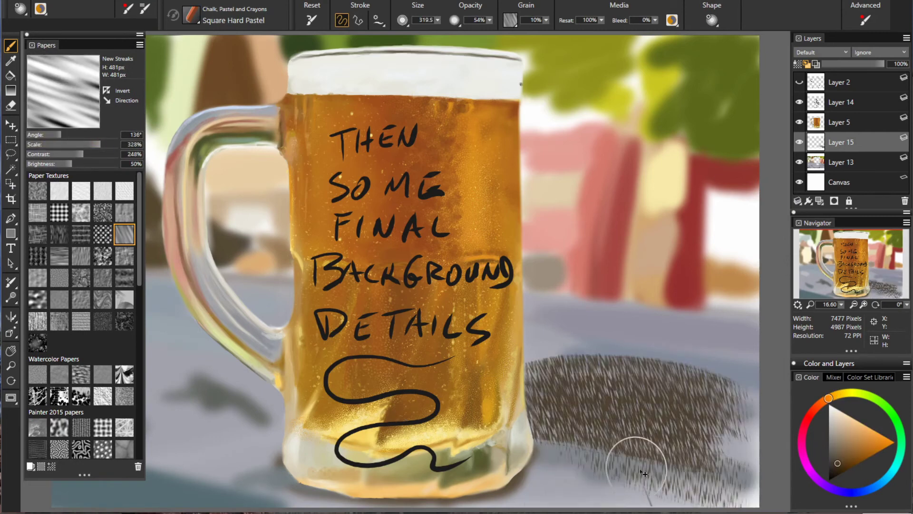
{"action": "left_click", "coordinate": [60, 234]}
{"action": "left_click_drag", "start_coordinate": [552, 371], "coordinate": [742, 437]}
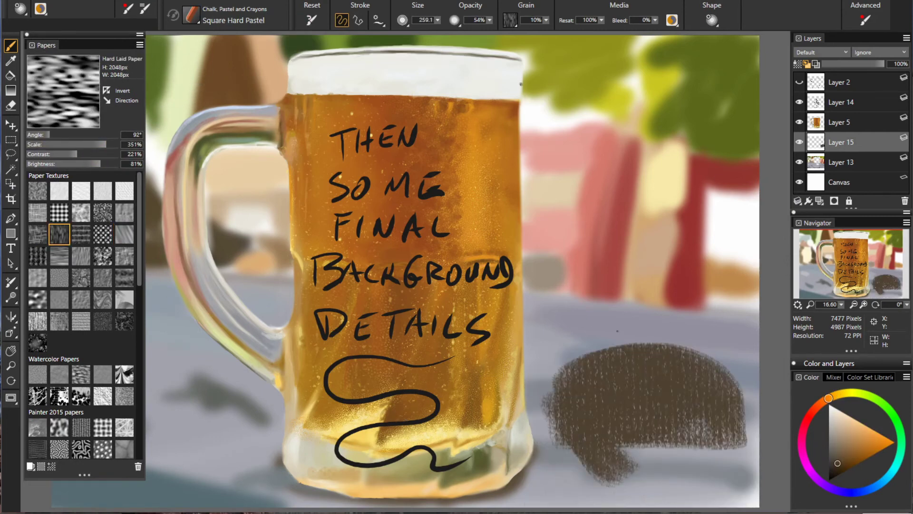
{"action": "key", "text": "ctrl+z"}
{"action": "left_click_drag", "start_coordinate": [542, 457], "coordinate": [676, 340]}
{"action": "left_click_drag", "start_coordinate": [548, 433], "coordinate": [718, 428]}
{"action": "key", "text": "ctrl+z"}
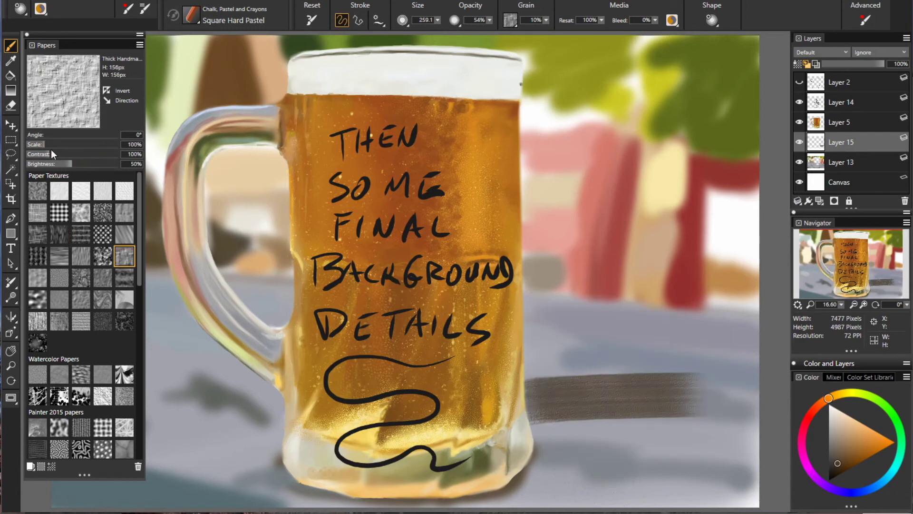
- Test grey Charcoal Paper strokes at different grain angles on the table, undoing each
{"action": "left_click", "coordinate": [81, 256]}
{"action": "left_click_drag", "start_coordinate": [526, 399], "coordinate": [713, 397]}
{"action": "key", "text": "ctrl+z"}
{"action": "left_click_drag", "start_coordinate": [528, 376], "coordinate": [709, 471]}
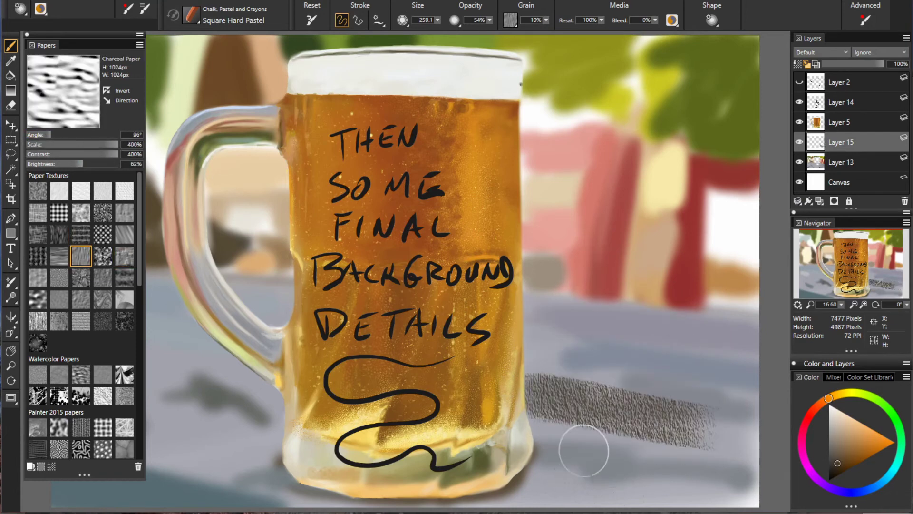
{"action": "key", "text": "ctrl+z"}
{"action": "left_click_drag", "start_coordinate": [44, 135], "coordinate": [48, 135]}
{"action": "left_click_drag", "start_coordinate": [526, 336], "coordinate": [711, 447]}
{"action": "key", "text": "ctrl+z"}
{"action": "left_click", "coordinate": [43, 136]}
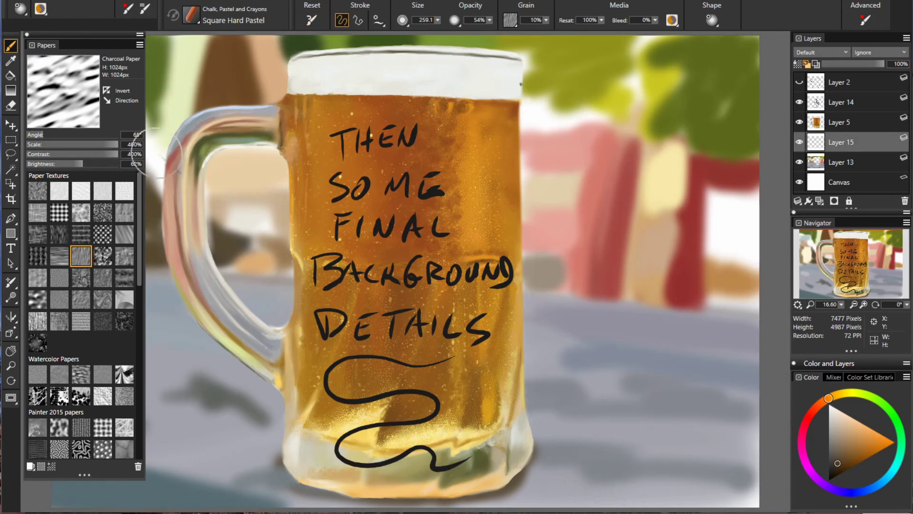
{"action": "left_click_drag", "start_coordinate": [547, 381], "coordinate": [704, 381]}
{"action": "key", "text": "ctrl+z"}
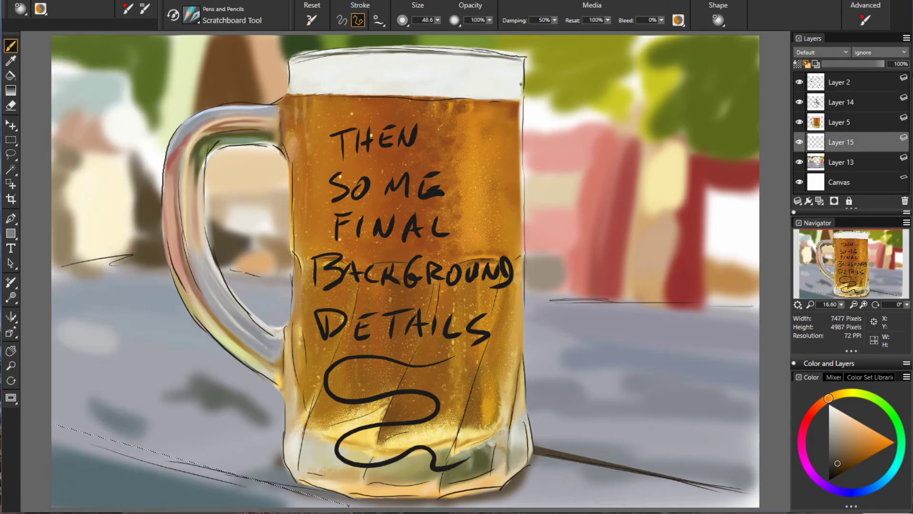
- Finish the straight table-edge line, return to freehand strokes, and hide the line sketch
{"action": "left_click", "coordinate": [350, 505]}
{"action": "left_click", "coordinate": [342, 20]}
{"action": "left_click", "coordinate": [571, 460], "text": "alt"}
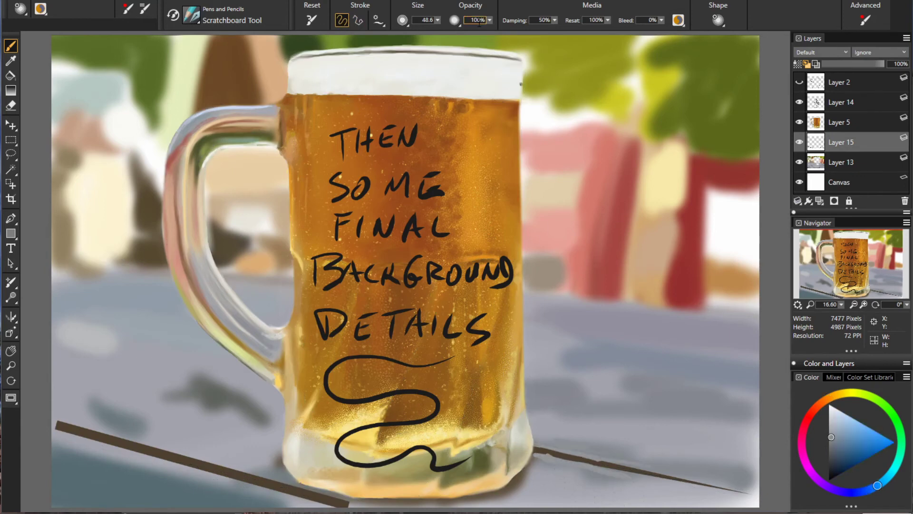
- Set brush size 41 and paint light beige and blue-grey strokes on the table right of the mug
{"action": "type", "text": "41"}
{"action": "left_click", "coordinate": [552, 288], "text": "alt"}
{"action": "left_click_drag", "start_coordinate": [588, 368], "coordinate": [681, 383]}
{"action": "mouse_move", "coordinate": [528, 388]}
{"action": "left_mouse_down"}
{"action": "mouse_move", "coordinate": [780, 421]}
{"action": "mouse_move", "coordinate": [646, 397]}
{"action": "mouse_move", "coordinate": [533, 394]}
{"action": "left_mouse_up"}
{"action": "left_click", "coordinate": [750, 389], "text": "alt"}
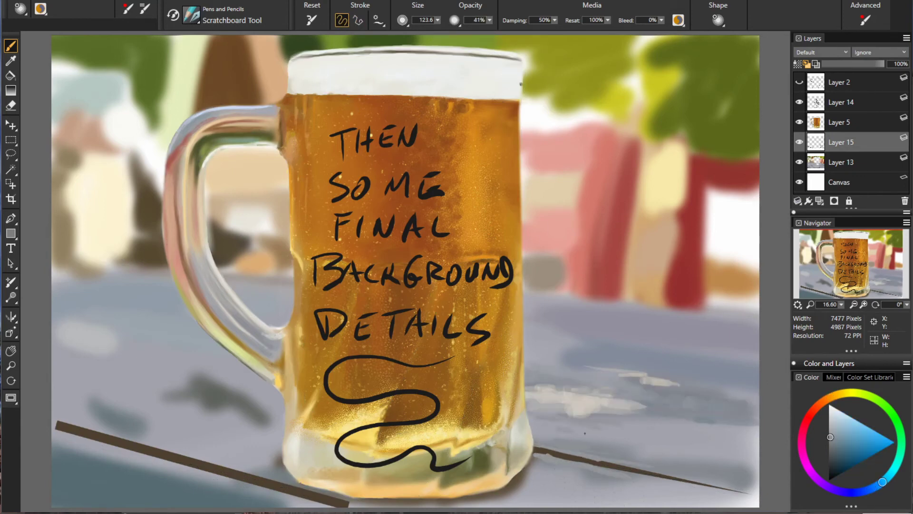
{"action": "left_click_drag", "start_coordinate": [613, 369], "coordinate": [685, 433]}
{"action": "mouse_move", "coordinate": [637, 395]}
{"action": "left_mouse_down"}
{"action": "mouse_move", "coordinate": [740, 398]}
{"action": "mouse_move", "coordinate": [695, 378]}
{"action": "left_mouse_up"}
- Paint grey strokes along the table's bottom-right edge
{"action": "left_click", "coordinate": [699, 473], "text": "alt"}
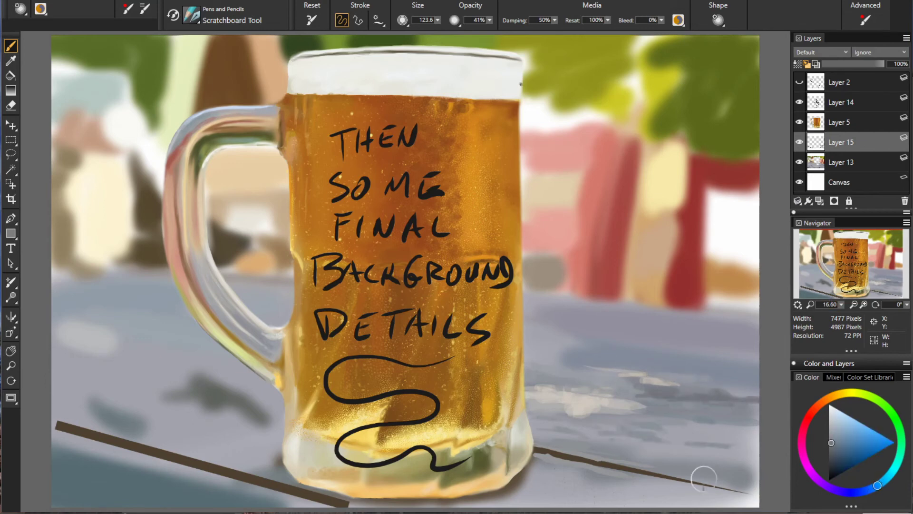
{"action": "left_click_drag", "start_coordinate": [618, 464], "coordinate": [668, 462]}
{"action": "mouse_move", "coordinate": [538, 456]}
{"action": "left_mouse_down"}
{"action": "mouse_move", "coordinate": [742, 490]}
{"action": "mouse_move", "coordinate": [681, 476]}
{"action": "mouse_move", "coordinate": [732, 497]}
{"action": "left_mouse_up"}
{"action": "left_click", "coordinate": [619, 468], "text": "alt"}
{"action": "left_click_drag", "start_coordinate": [643, 492], "coordinate": [758, 504]}
{"action": "left_click_drag", "start_coordinate": [666, 480], "coordinate": [582, 488]}
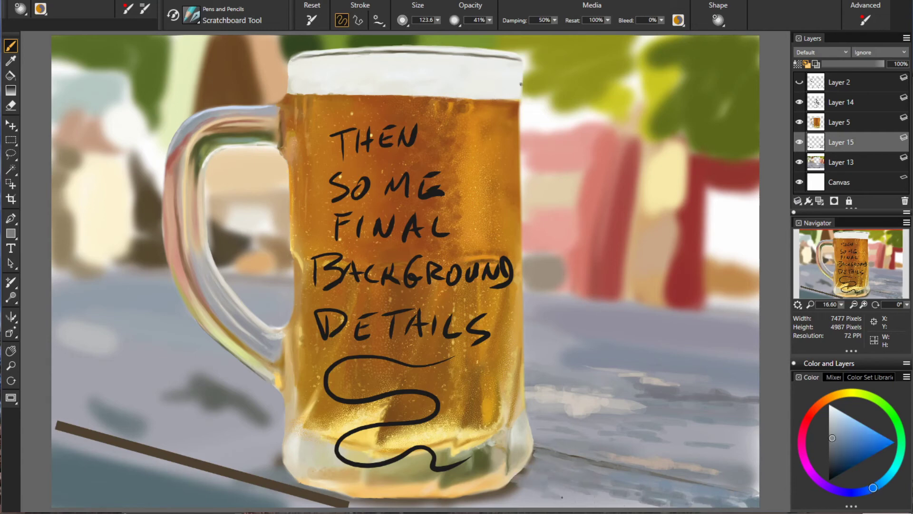
- Add warm orange-brown strokes along the table edge and highlights along the mug base
{"action": "left_click", "coordinate": [342, 502], "text": "alt"}
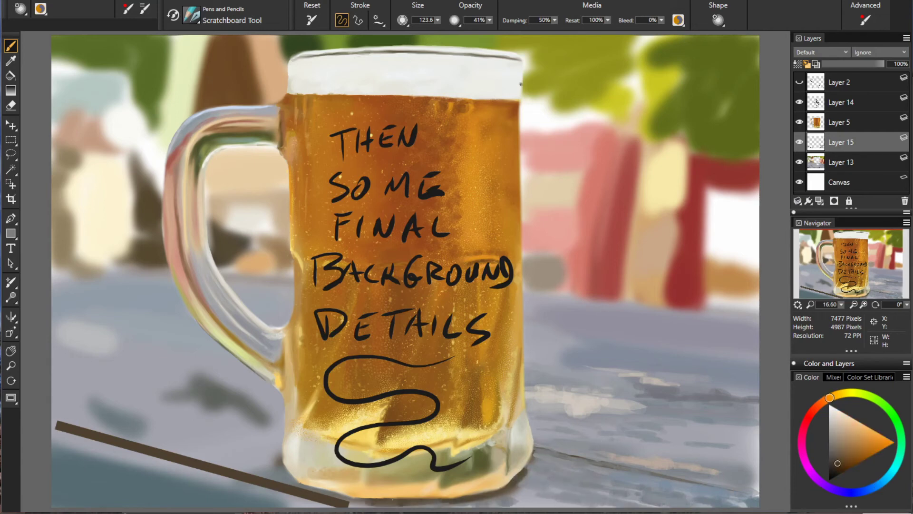
{"action": "left_click_drag", "start_coordinate": [476, 505], "coordinate": [342, 499]}
{"action": "left_click", "coordinate": [278, 473], "text": "alt"}
{"action": "left_click_drag", "start_coordinate": [253, 469], "coordinate": [310, 492]}
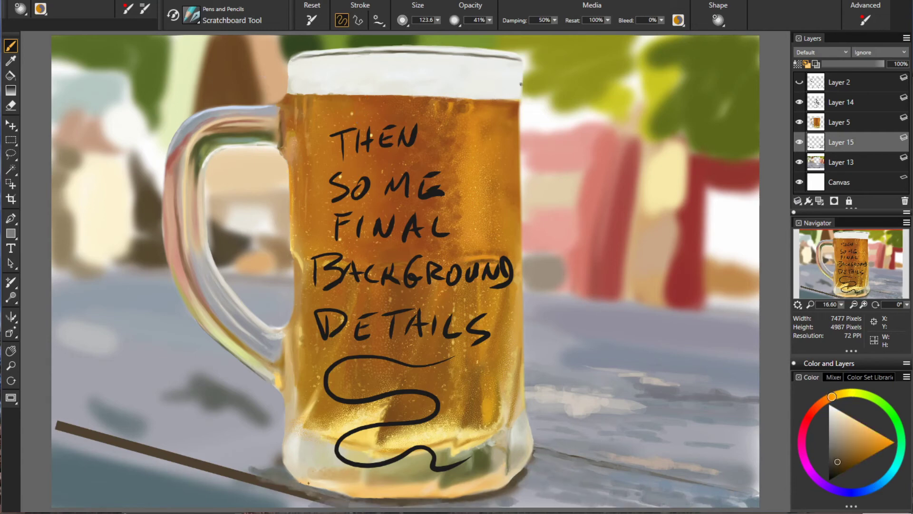
{"action": "left_click_drag", "start_coordinate": [377, 498], "coordinate": [504, 484]}
- Cover the dark shadow left of the mug and the lower-left table-edge line in blue-grey and teal
{"action": "left_click", "coordinate": [255, 462], "text": "alt"}
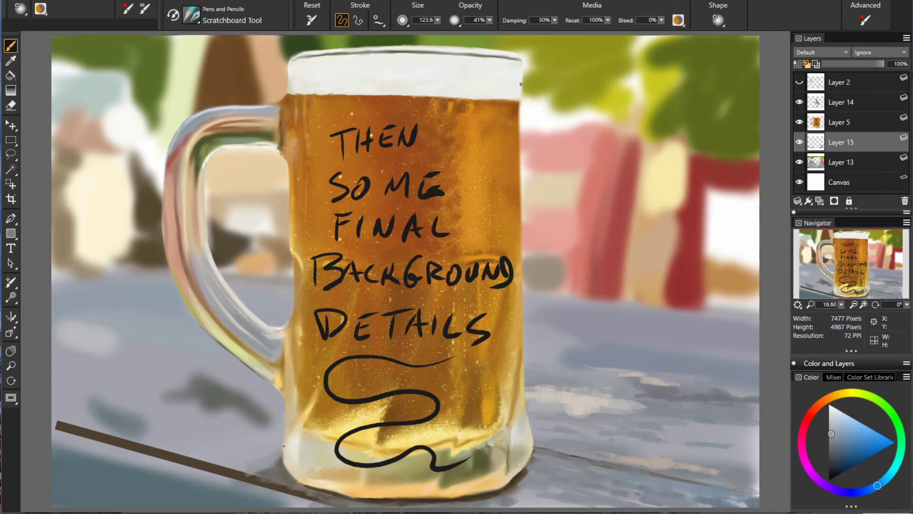
{"action": "left_click_drag", "start_coordinate": [280, 408], "coordinate": [172, 406]}
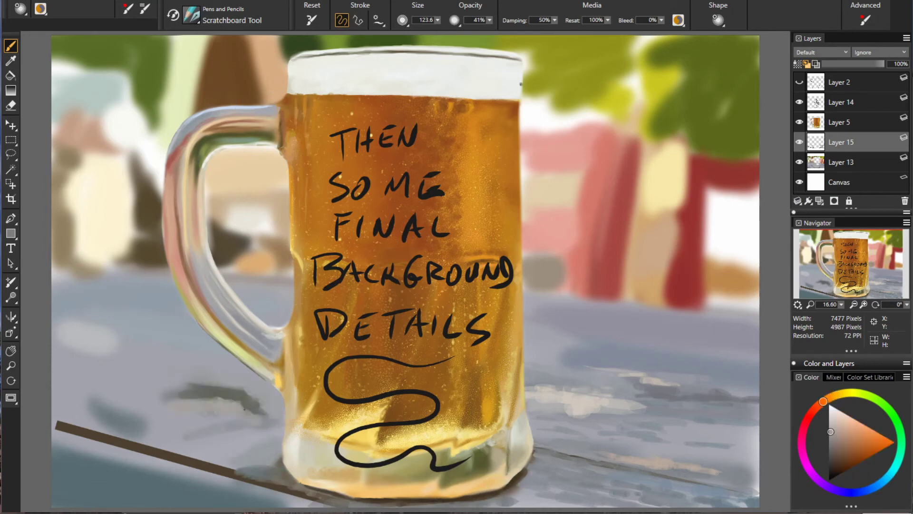
{"action": "left_click", "coordinate": [282, 485], "text": "alt"}
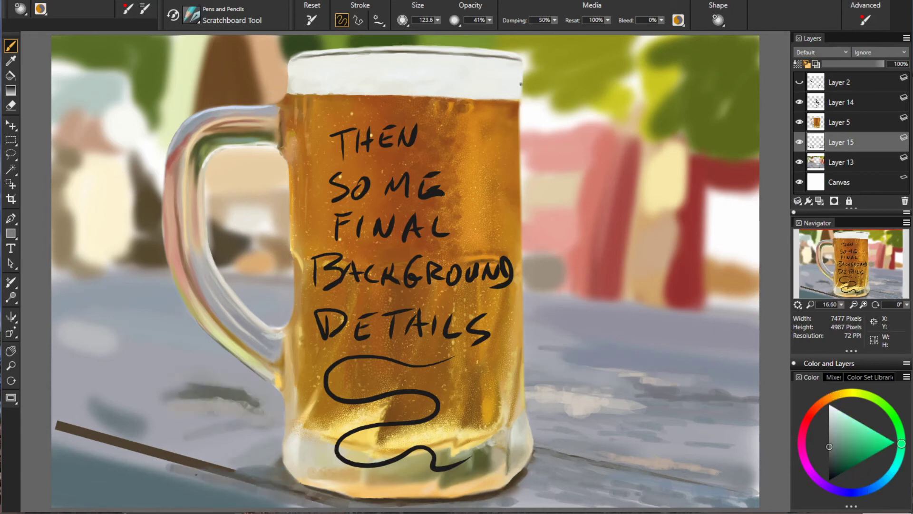
{"action": "left_click_drag", "start_coordinate": [282, 484], "coordinate": [124, 450]}
{"action": "left_click", "coordinate": [181, 491], "text": "alt"}
{"action": "left_click_drag", "start_coordinate": [181, 490], "coordinate": [66, 499]}
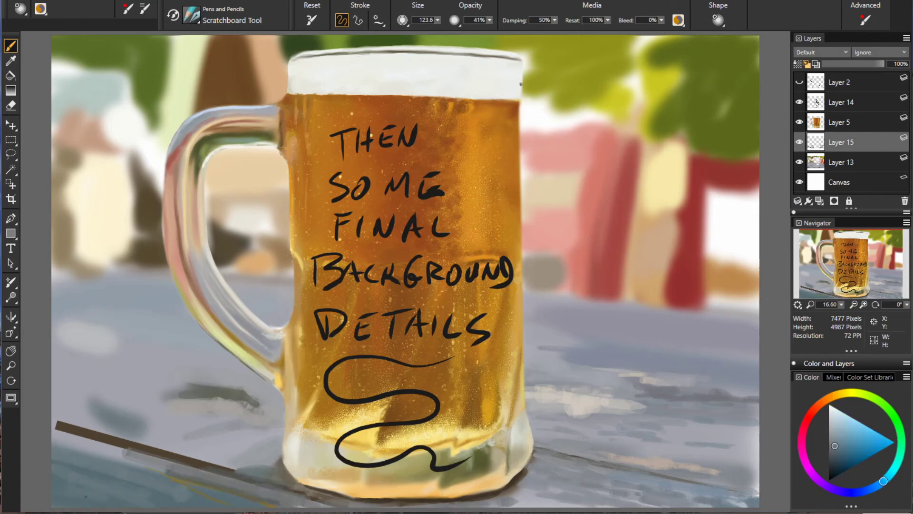
{"action": "left_click", "coordinate": [95, 444], "text": "alt"}
{"action": "left_click_drag", "start_coordinate": [62, 430], "coordinate": [214, 468]}
{"action": "left_click_drag", "start_coordinate": [119, 440], "coordinate": [179, 458]}
- Paint over the remaining brown table-edge line at lower left
{"action": "left_click", "coordinate": [127, 435], "text": "alt"}
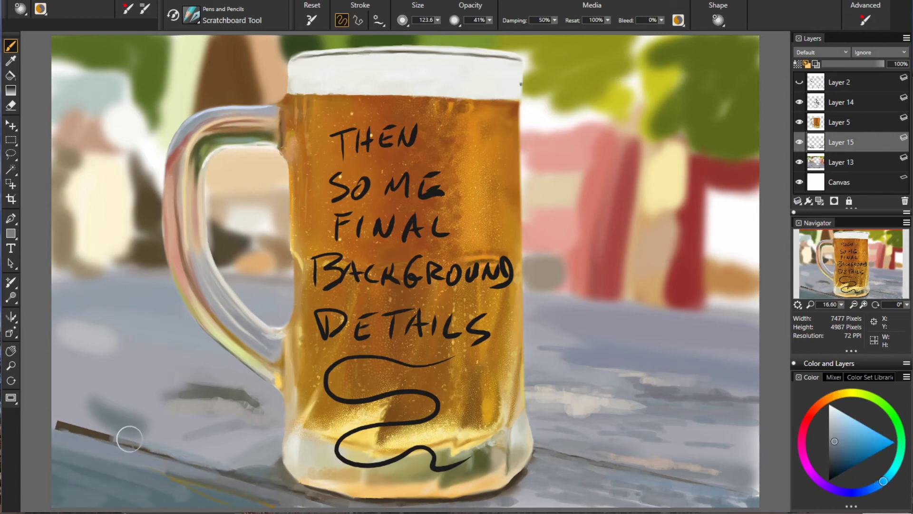
{"action": "mouse_move", "coordinate": [127, 434]}
{"action": "left_mouse_down"}
{"action": "mouse_move", "coordinate": [57, 423]}
{"action": "mouse_move", "coordinate": [135, 474]}
{"action": "mouse_move", "coordinate": [57, 445]}
{"action": "left_mouse_up"}
{"action": "left_click", "coordinate": [144, 461], "text": "alt"}
{"action": "left_click", "coordinate": [47, 426], "text": "alt"}
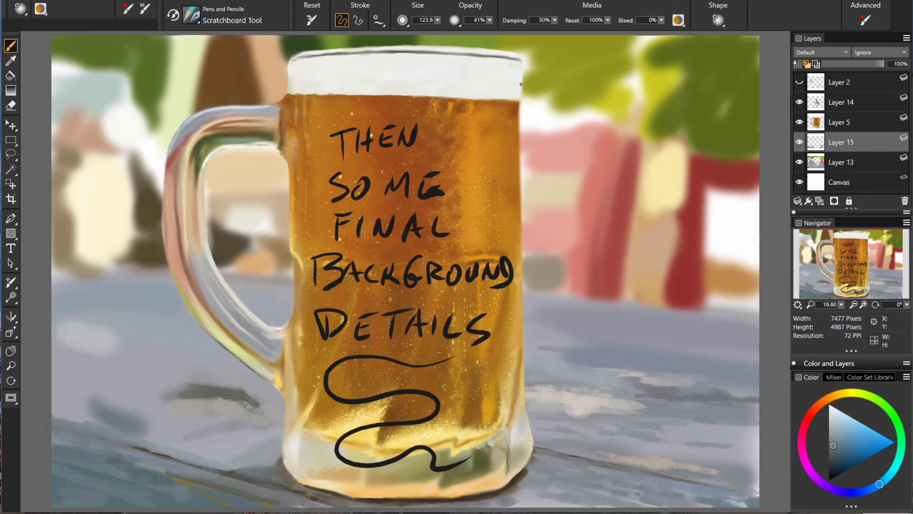
- Blend and smooth the lower-left tabletop with darker and lighter blue-grey strokes
{"action": "left_click", "coordinate": [126, 122], "text": "alt"}
{"action": "left_click_drag", "start_coordinate": [86, 405], "coordinate": [122, 417]}
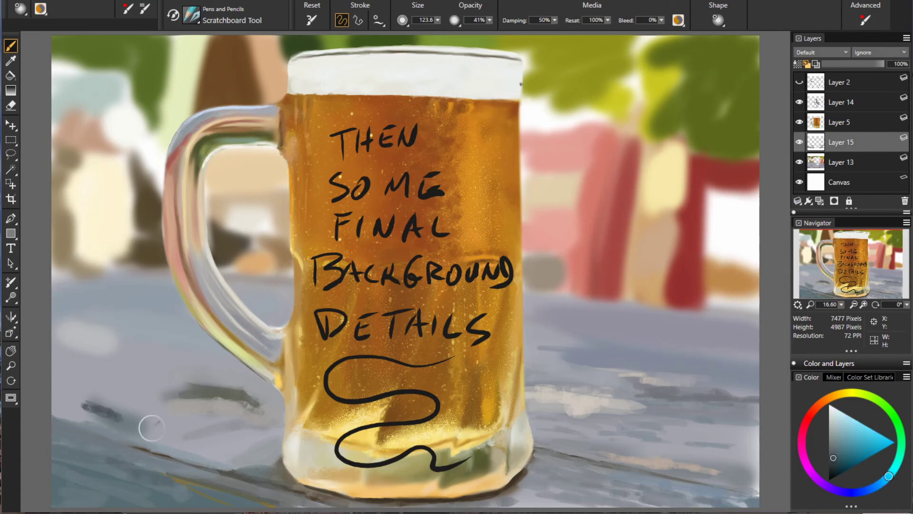
{"action": "left_click", "coordinate": [106, 410], "text": "alt"}
{"action": "left_click_drag", "start_coordinate": [61, 386], "coordinate": [174, 383]}
{"action": "left_click_drag", "start_coordinate": [62, 404], "coordinate": [157, 376]}
{"action": "mouse_move", "coordinate": [148, 452]}
{"action": "left_mouse_down"}
{"action": "mouse_move", "coordinate": [247, 437]}
{"action": "mouse_move", "coordinate": [263, 420]}
{"action": "left_mouse_up"}
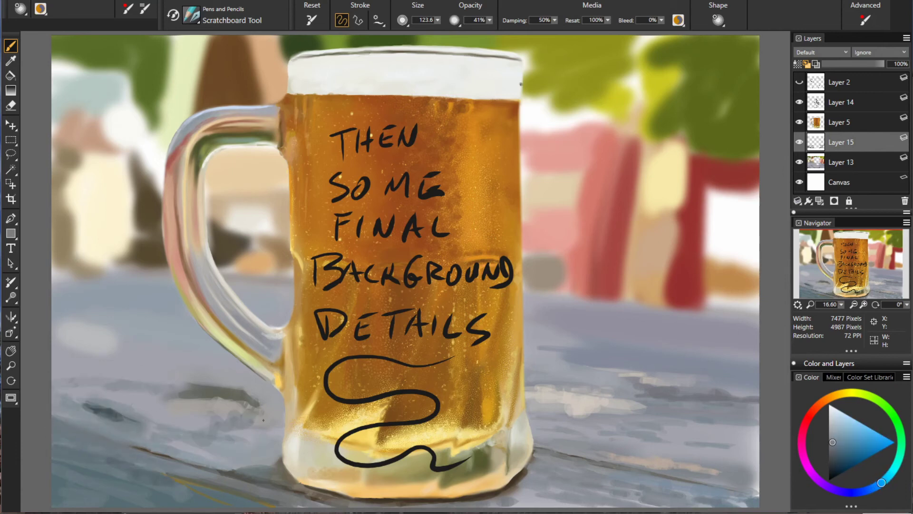
{"action": "left_click", "coordinate": [157, 344], "text": "alt"}
{"action": "left_click_drag", "start_coordinate": [142, 352], "coordinate": [81, 321]}
- Paint dark brown marks and pale yellow-green foliage dabs right of the mug
{"action": "left_click", "coordinate": [521, 278], "text": "alt"}
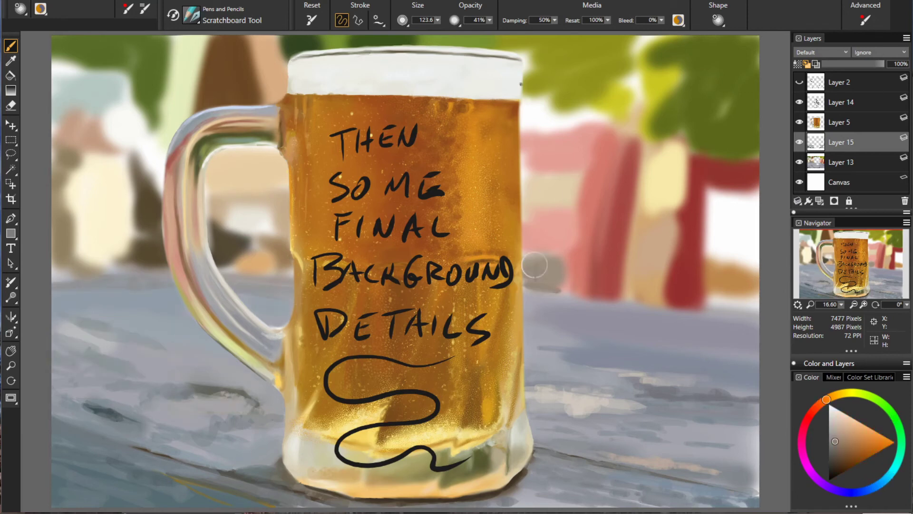
{"action": "mouse_move", "coordinate": [526, 286]}
{"action": "left_mouse_down"}
{"action": "mouse_move", "coordinate": [566, 276]}
{"action": "mouse_move", "coordinate": [561, 288]}
{"action": "left_mouse_up"}
{"action": "left_click", "coordinate": [566, 276], "text": "alt"}
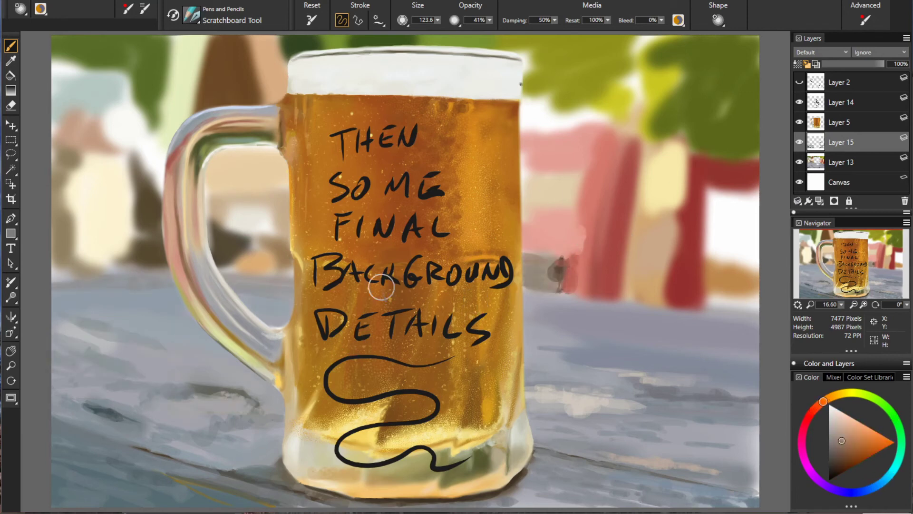
{"action": "left_click", "coordinate": [428, 194], "text": "alt"}
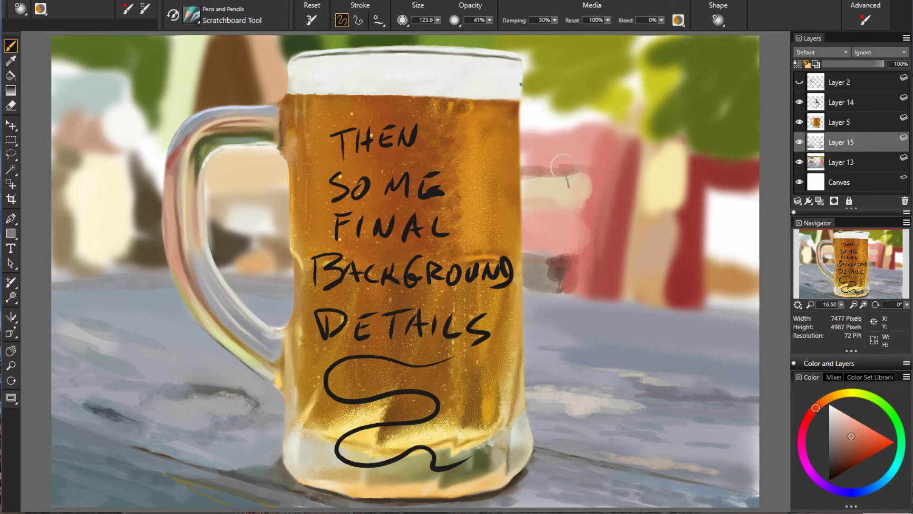
{"action": "left_click", "coordinate": [543, 177], "text": "alt"}
{"action": "left_click_drag", "start_coordinate": [561, 100], "coordinate": [557, 143]}
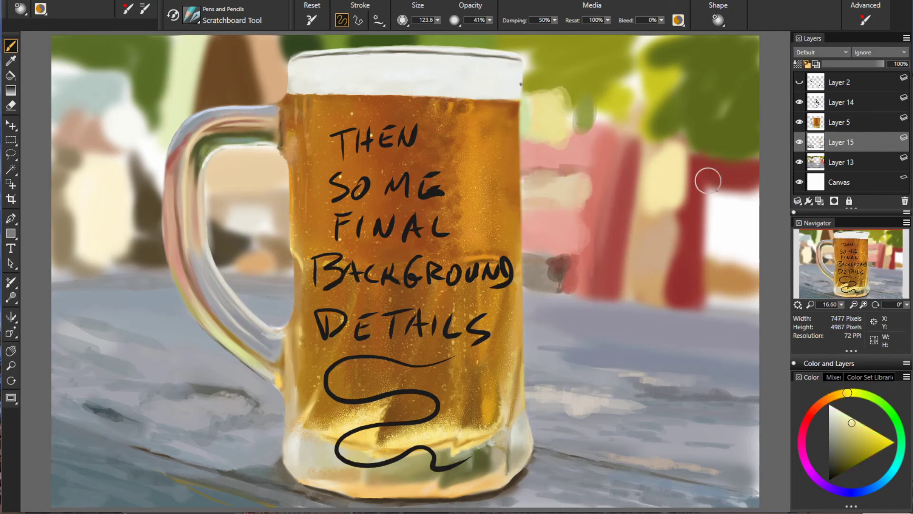
{"action": "left_click", "coordinate": [558, 150], "text": "alt"}
{"action": "mouse_move", "coordinate": [608, 81]}
{"action": "left_mouse_down"}
{"action": "mouse_move", "coordinate": [603, 119]}
{"action": "mouse_move", "coordinate": [571, 138]}
{"action": "left_mouse_up"}
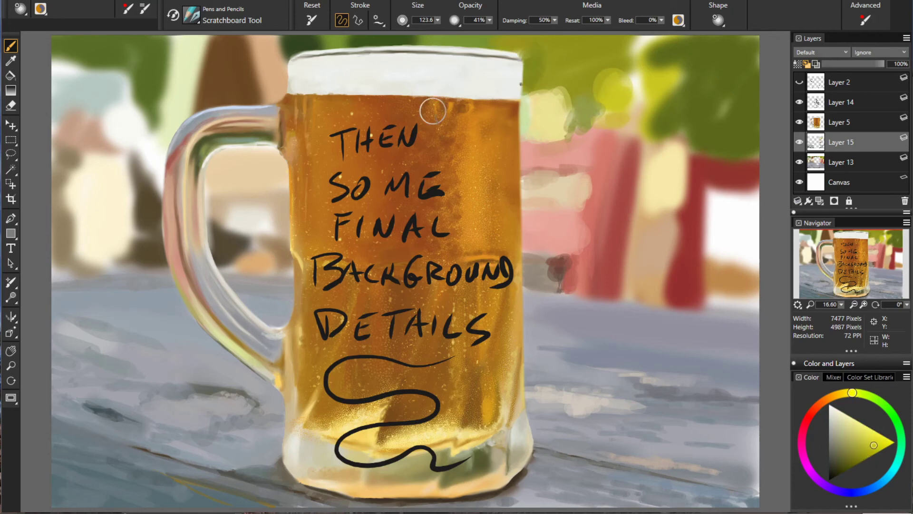
- Add dark olive upper-right foliage strokes and pale peach strokes over the pink area
{"action": "left_click", "coordinate": [636, 109], "text": "alt"}
{"action": "mouse_move", "coordinate": [747, 58]}
{"action": "left_mouse_down"}
{"action": "mouse_move", "coordinate": [709, 100]}
{"action": "mouse_move", "coordinate": [718, 138]}
{"action": "left_mouse_up"}
{"action": "left_click", "coordinate": [681, 181], "text": "alt"}
{"action": "left_click_drag", "start_coordinate": [685, 181], "coordinate": [685, 110]}
{"action": "mouse_move", "coordinate": [642, 138]}
{"action": "left_mouse_down"}
{"action": "mouse_move", "coordinate": [628, 254]}
{"action": "mouse_move", "coordinate": [673, 292]}
{"action": "left_mouse_up"}
- Paint dark red chair shapes right of the mug and pale yellow-green upper-right foliage
{"action": "left_click", "coordinate": [559, 269], "text": "alt"}
{"action": "left_click", "coordinate": [614, 285], "text": "alt"}
{"action": "left_click_drag", "start_coordinate": [613, 280], "coordinate": [619, 229]}
{"action": "left_click_drag", "start_coordinate": [633, 200], "coordinate": [631, 143]}
{"action": "left_click", "coordinate": [607, 155], "text": "alt"}
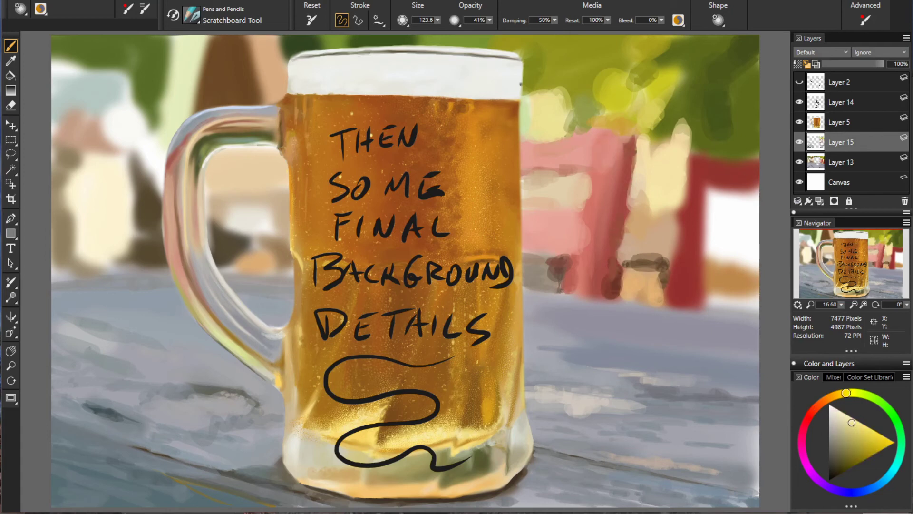
{"action": "left_click", "coordinate": [694, 138], "text": "alt"}
{"action": "mouse_move", "coordinate": [692, 138]}
{"action": "left_mouse_down"}
{"action": "mouse_move", "coordinate": [666, 103]}
{"action": "mouse_move", "coordinate": [695, 40]}
{"action": "left_mouse_up"}
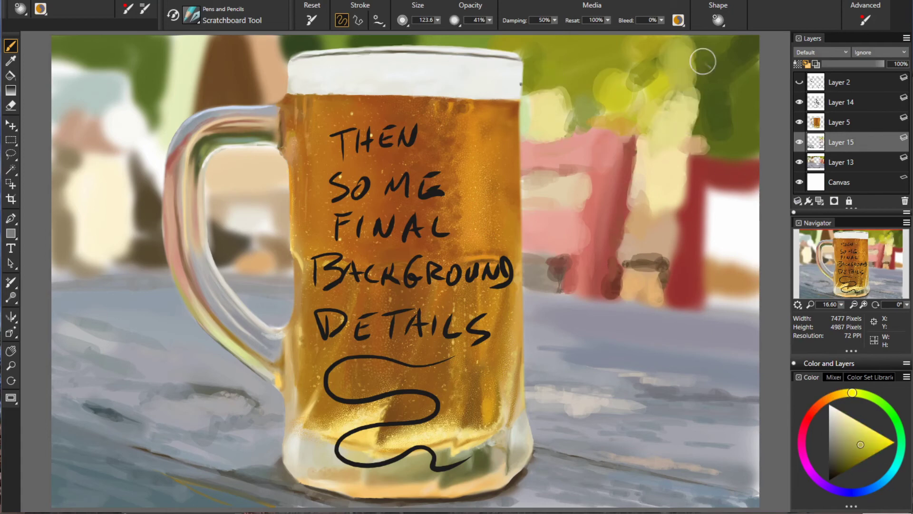
- Paint the red right-hand chair extending downward, with tan accents on it
{"action": "left_click", "coordinate": [695, 200], "text": "alt"}
{"action": "mouse_move", "coordinate": [685, 138]}
{"action": "left_mouse_down"}
{"action": "mouse_move", "coordinate": [757, 156]}
{"action": "mouse_move", "coordinate": [709, 300]}
{"action": "left_mouse_up"}
{"action": "left_click_drag", "start_coordinate": [712, 190], "coordinate": [733, 309]}
{"action": "left_click_drag", "start_coordinate": [733, 176], "coordinate": [742, 243]}
{"action": "left_click", "coordinate": [723, 280], "text": "alt"}
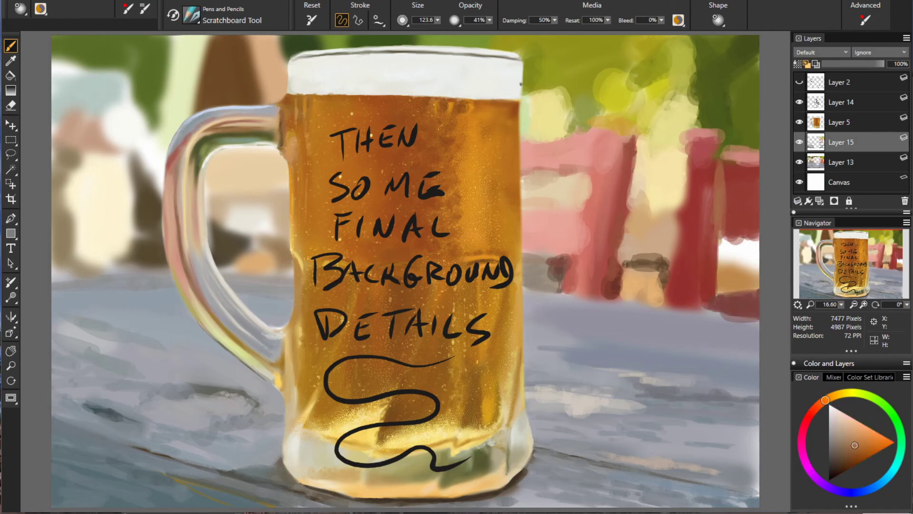
{"action": "left_click_drag", "start_coordinate": [728, 281], "coordinate": [747, 259]}
- Paint pale yellow-orange strokes across the upper-left background
{"action": "left_click", "coordinate": [205, 95], "text": "alt"}
{"action": "left_click_drag", "start_coordinate": [204, 97], "coordinate": [202, 38]}
{"action": "left_click_drag", "start_coordinate": [167, 98], "coordinate": [167, 37]}
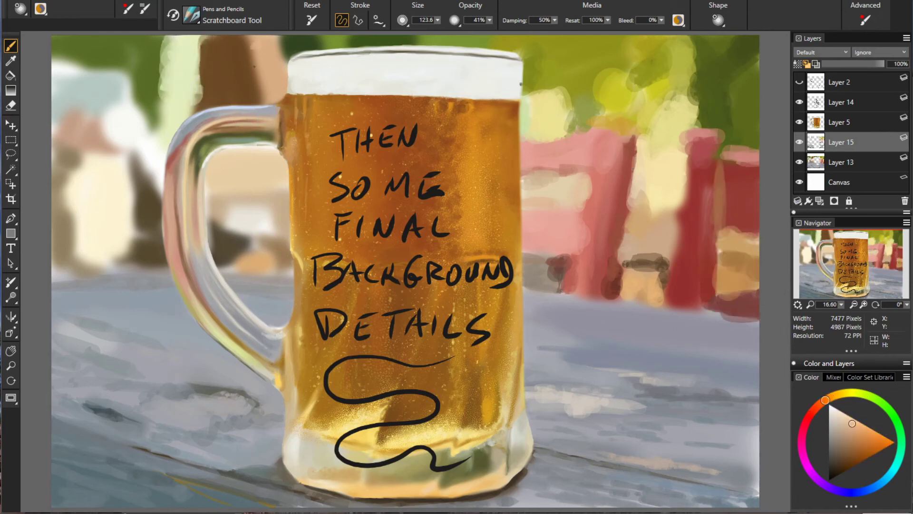
{"action": "left_click_drag", "start_coordinate": [260, 102], "coordinate": [254, 45]}
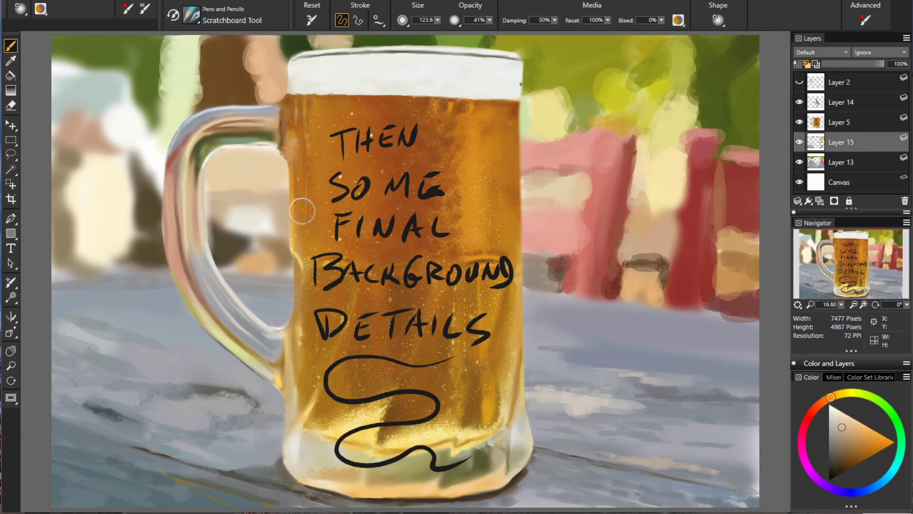
- Paint grey-brown shapes inside the handle and a shadowed orange blob left of it
{"action": "left_click", "coordinate": [266, 219], "text": "alt"}
{"action": "left_click_drag", "start_coordinate": [223, 219], "coordinate": [229, 252]}
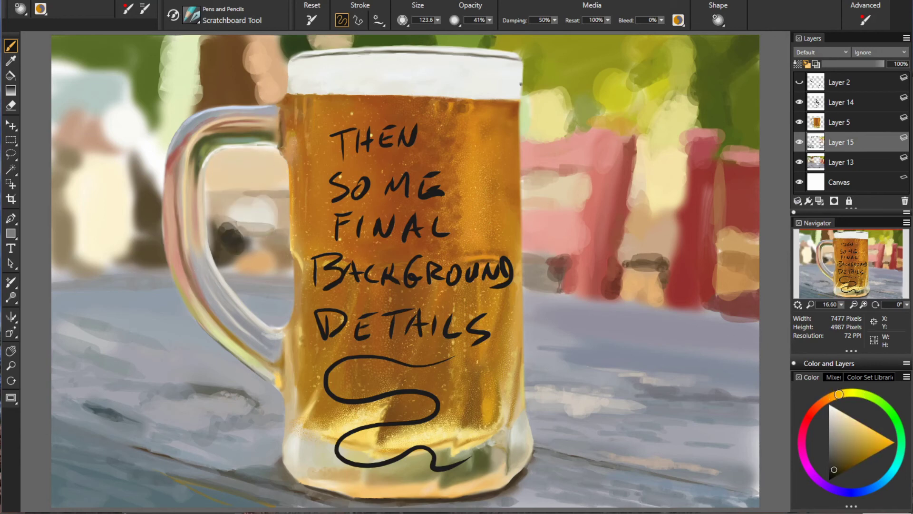
{"action": "left_click", "coordinate": [238, 257], "text": "alt"}
{"action": "left_click_drag", "start_coordinate": [136, 167], "coordinate": [138, 219]}
{"action": "left_click_drag", "start_coordinate": [128, 247], "coordinate": [155, 252]}
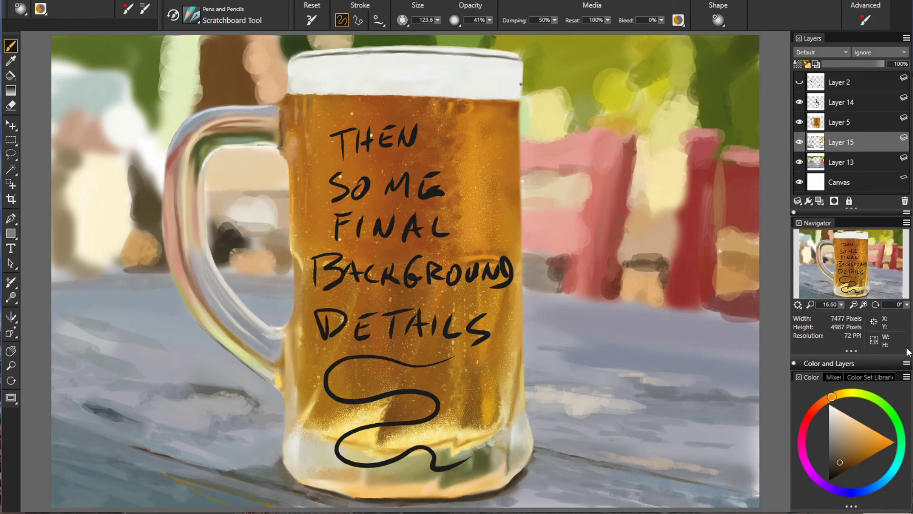
- Add dark and light green foliage strokes in the upper-left background
{"action": "left_click_drag", "start_coordinate": [200, 57], "coordinate": [204, 114]}
{"action": "left_click", "coordinate": [157, 52], "text": "alt"}
{"action": "left_click_drag", "start_coordinate": [157, 48], "coordinate": [161, 109]}
{"action": "mouse_move", "coordinate": [124, 52]}
{"action": "left_mouse_down"}
{"action": "mouse_move", "coordinate": [133, 109]}
{"action": "mouse_move", "coordinate": [147, 119]}
{"action": "left_mouse_up"}
{"action": "left_click", "coordinate": [122, 84], "text": "alt"}
- Paint light cream strokes left of and beside the mug handle
{"action": "left_click", "coordinate": [72, 95], "text": "alt"}
{"action": "left_click", "coordinate": [91, 46], "text": "alt"}
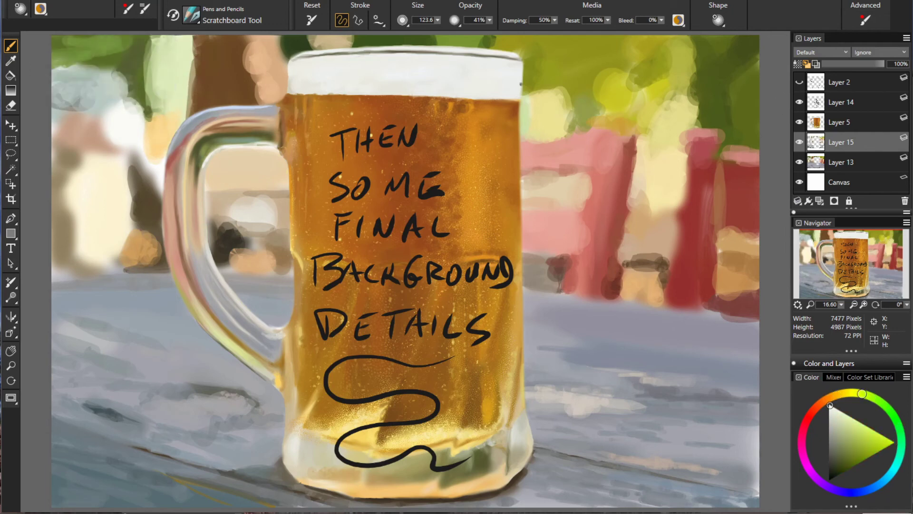
{"action": "left_click", "coordinate": [475, 143], "text": "alt"}
{"action": "left_click_drag", "start_coordinate": [67, 199], "coordinate": [81, 274]}
{"action": "left_click", "coordinate": [78, 262], "text": "alt"}
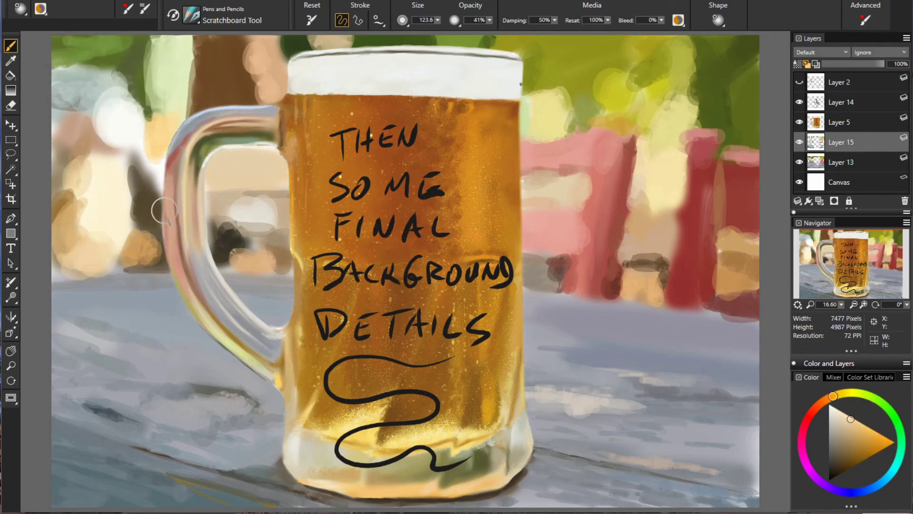
{"action": "left_click_drag", "start_coordinate": [135, 161], "coordinate": [138, 238]}
- Paint and blend grey-blue strokes on the left tabletop, then set brush opacity to 100%
{"action": "left_click", "coordinate": [105, 267], "text": "alt"}
{"action": "mouse_move", "coordinate": [55, 259]}
{"action": "left_mouse_down"}
{"action": "mouse_move", "coordinate": [61, 286]}
{"action": "mouse_move", "coordinate": [88, 294]}
{"action": "left_mouse_up"}
{"action": "left_click_drag", "start_coordinate": [52, 324], "coordinate": [142, 309]}
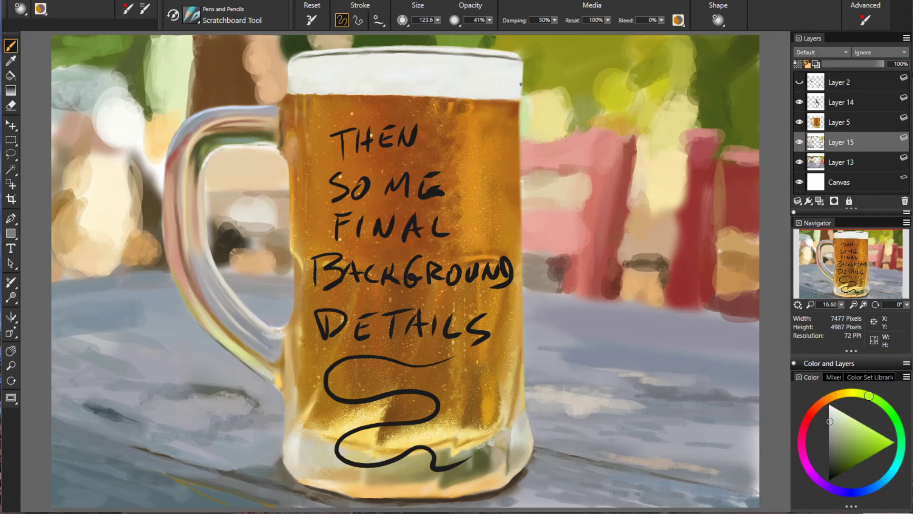
{"action": "left_click_drag", "start_coordinate": [62, 342], "coordinate": [167, 343]}
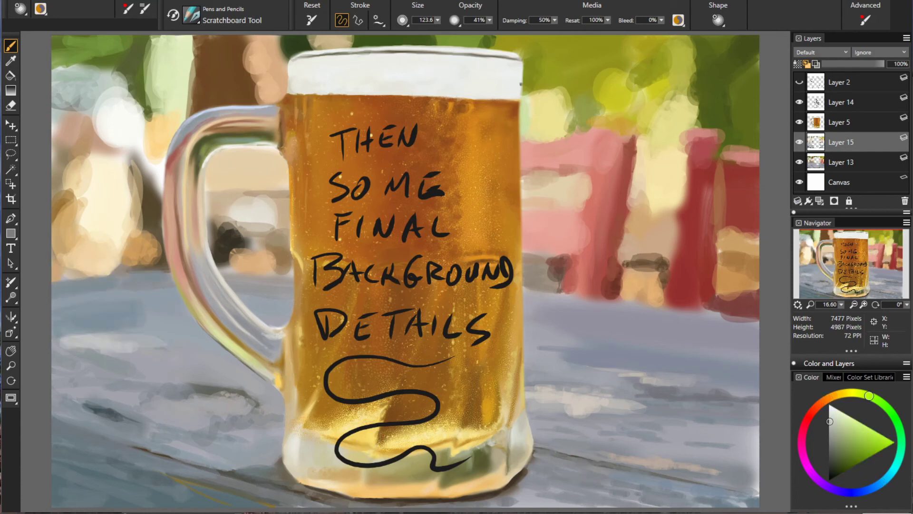
{"action": "left_click_drag", "start_coordinate": [176, 392], "coordinate": [272, 409]}
{"action": "key", "text": "0"}
{"action": "left_click", "coordinate": [412, 454], "text": "alt"}
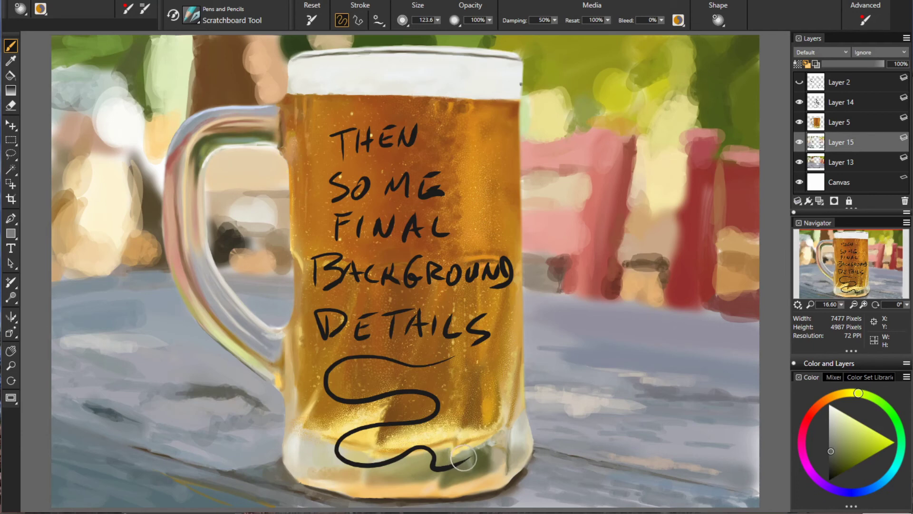
- Sample various blue, blue-grey and orange tones from the lower-left tabletop
{"action": "left_click", "coordinate": [262, 433], "text": "alt"}
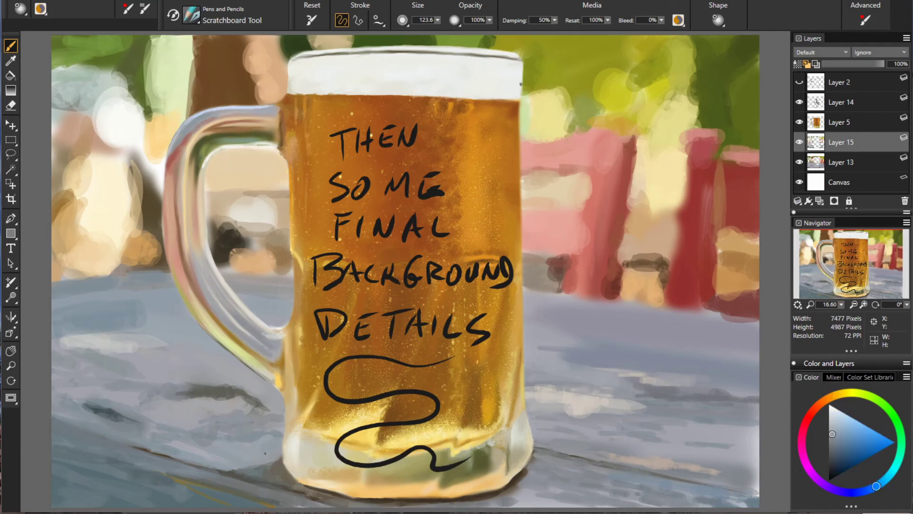
{"action": "left_click", "coordinate": [238, 478], "text": "alt"}
{"action": "left_click", "coordinate": [179, 470], "text": "alt"}
{"action": "left_click", "coordinate": [316, 497], "text": "alt"}
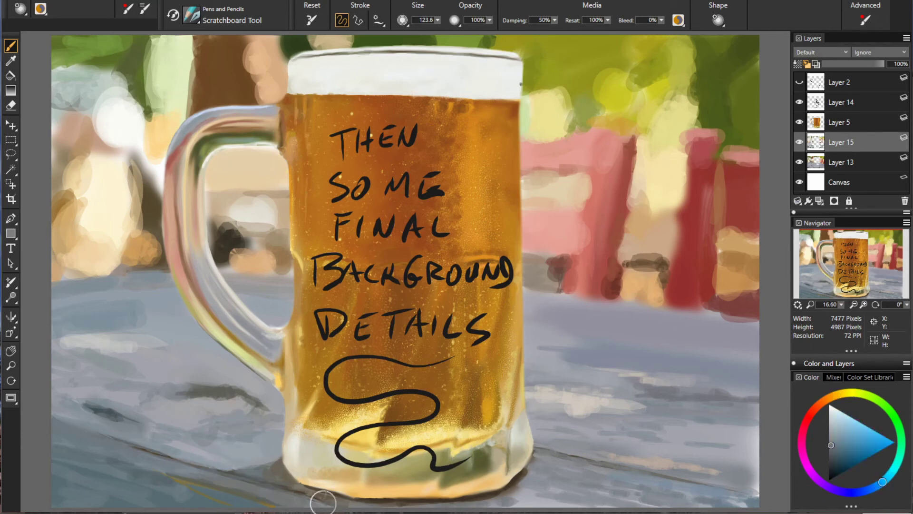
{"action": "left_click", "coordinate": [198, 458], "text": "alt"}
{"action": "left_click", "coordinate": [252, 497], "text": "alt"}
{"action": "left_click", "coordinate": [210, 499], "text": "alt"}
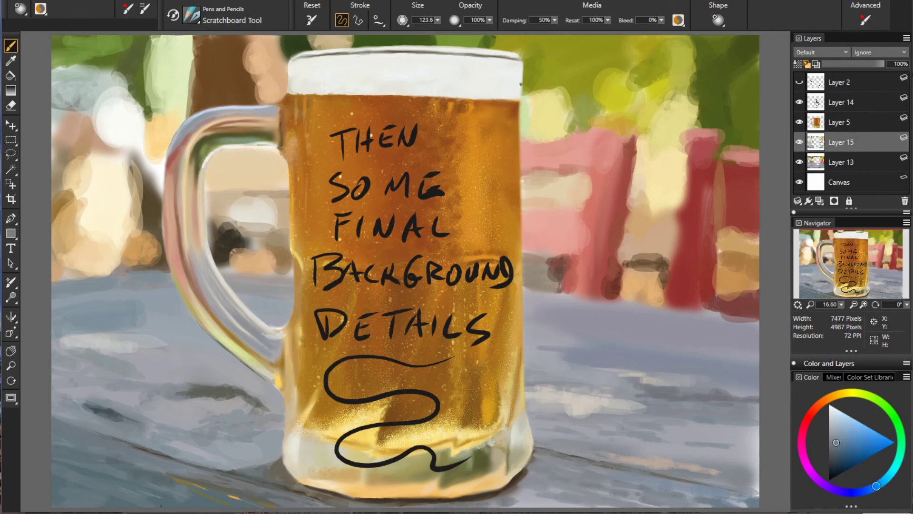
{"action": "left_click", "coordinate": [237, 486], "text": "alt"}
{"action": "left_click", "coordinate": [222, 449], "text": "alt"}
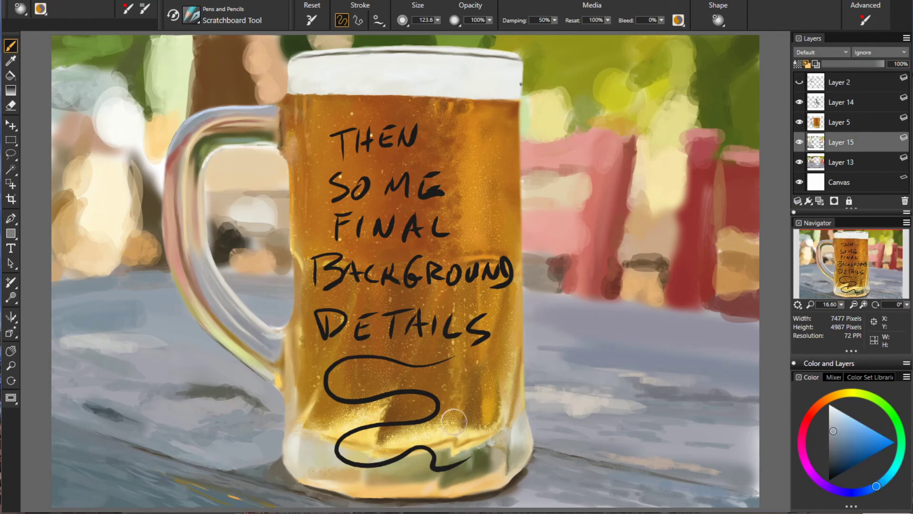
{"action": "left_click", "coordinate": [144, 458], "text": "alt"}
- Sample yellow, golden, green-grey and grey-blue table colours, shifting toward violet
{"action": "left_click", "coordinate": [88, 451], "text": "alt"}
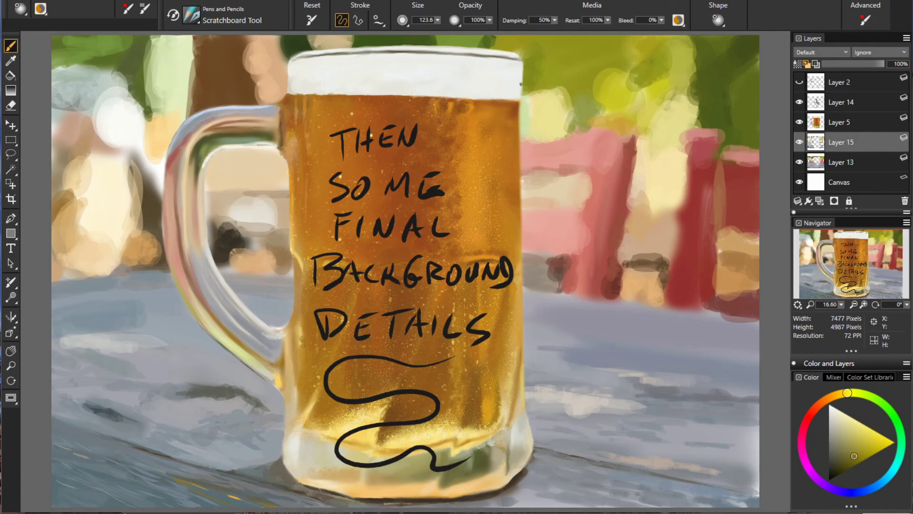
{"action": "left_click", "coordinate": [337, 497], "text": "alt"}
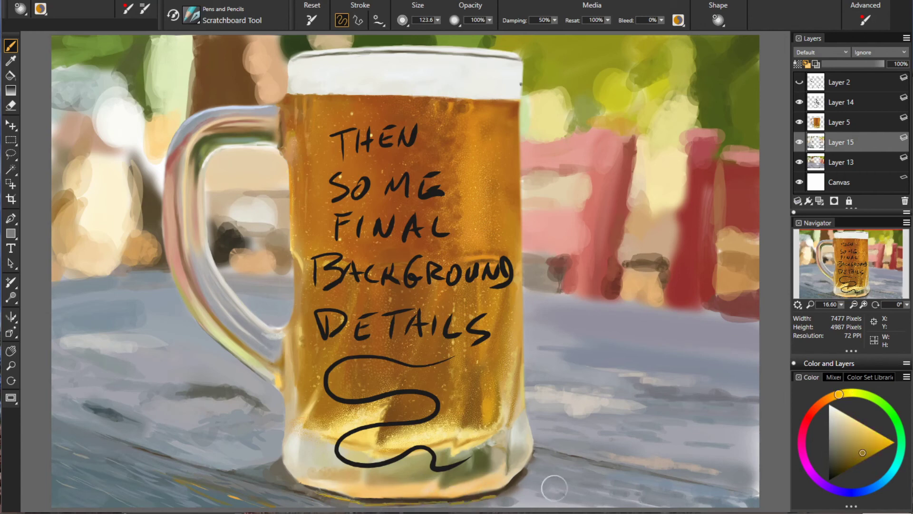
{"action": "left_click", "coordinate": [296, 452], "text": "alt"}
{"action": "left_click", "coordinate": [233, 450], "text": "alt"}
{"action": "left_click", "coordinate": [614, 505], "text": "alt"}
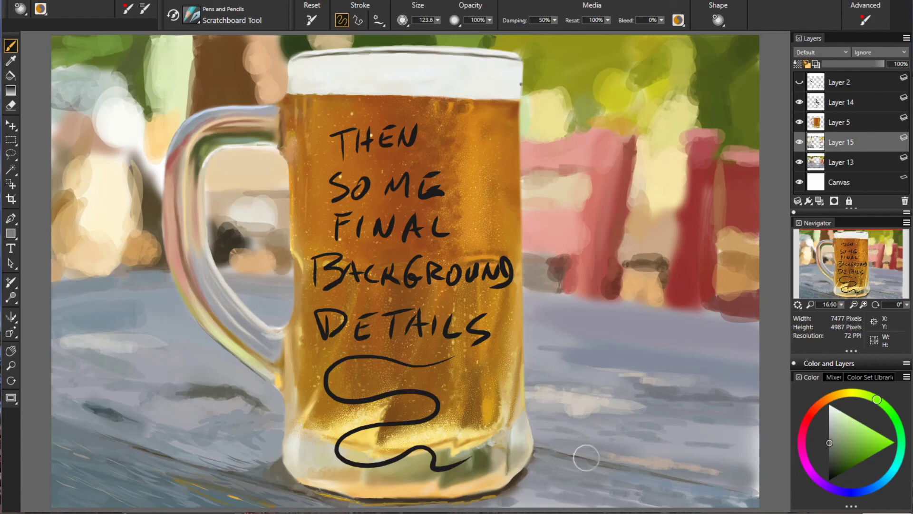
{"action": "left_click", "coordinate": [438, 502], "text": "alt"}
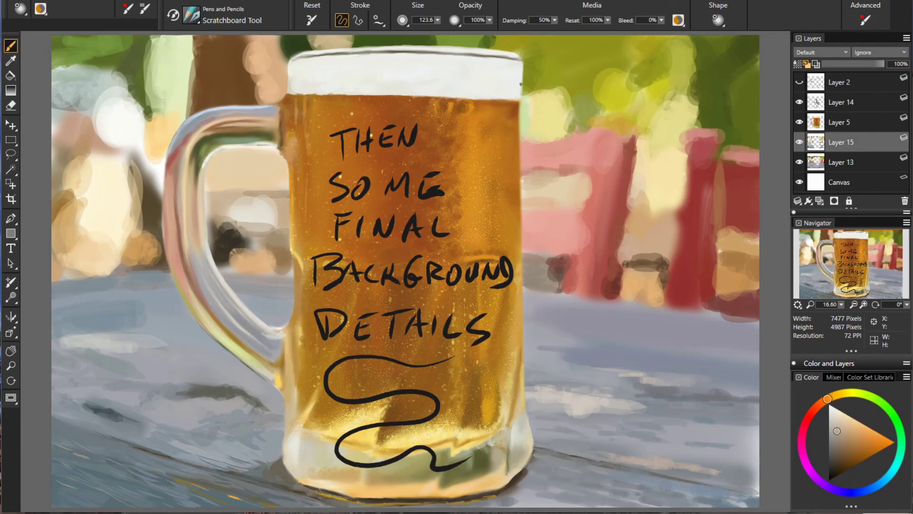
{"action": "left_click", "coordinate": [641, 443], "text": "alt"}
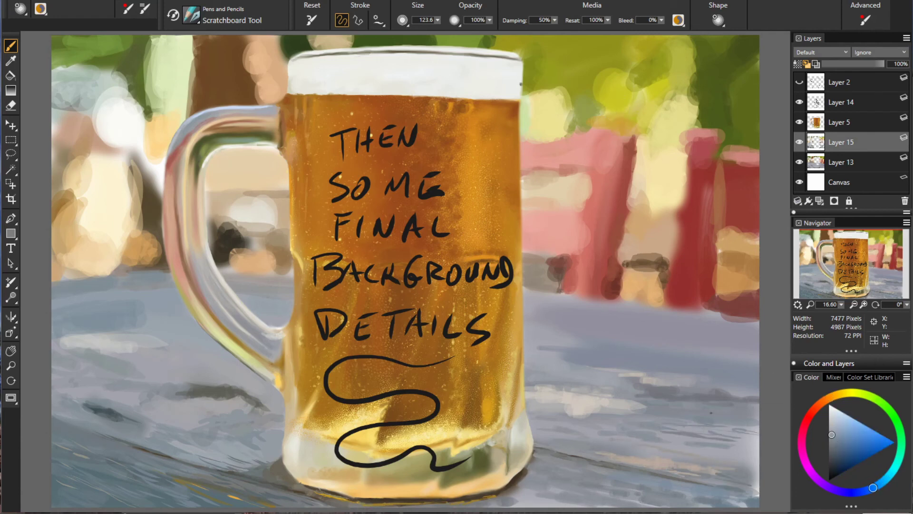
{"action": "left_click", "coordinate": [680, 463], "text": "alt"}
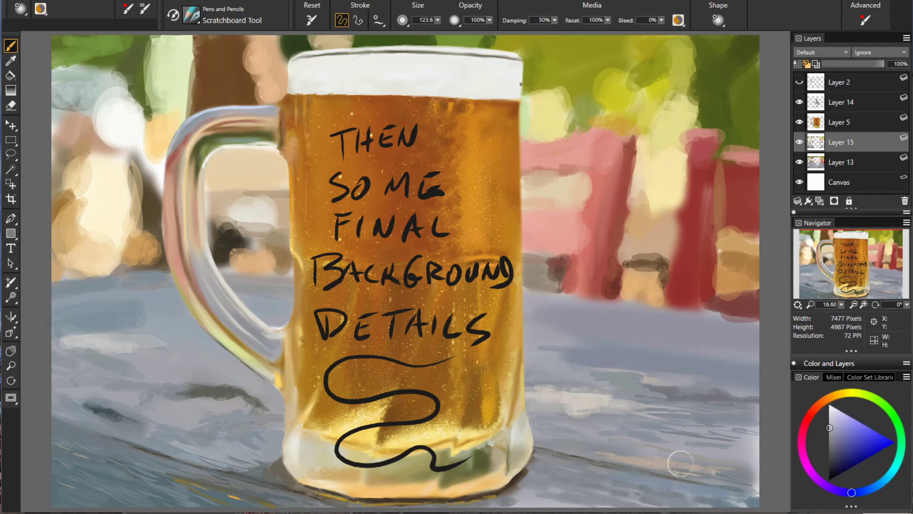
{"action": "left_click", "coordinate": [645, 493], "text": "alt"}
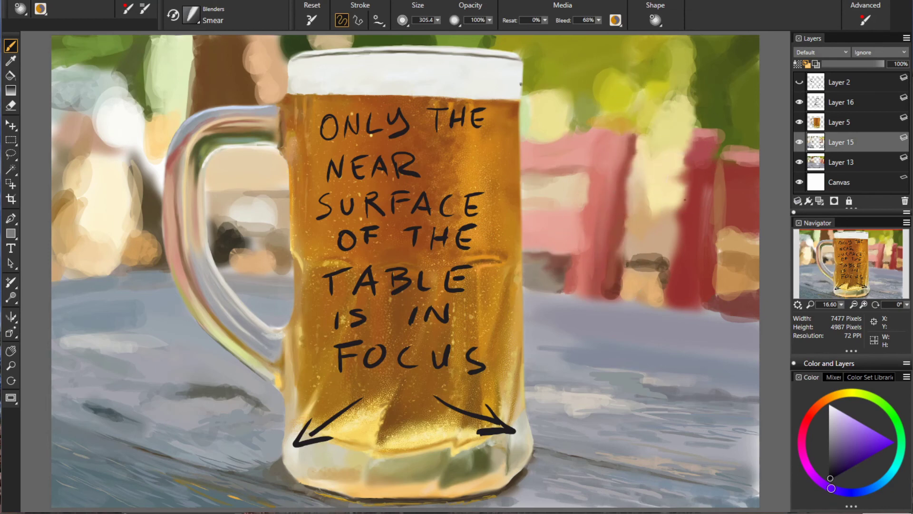
- Smear the right chair, upper-right foliage, left background and left table, then add Layer 17
{"action": "left_click_drag", "start_coordinate": [734, 256], "coordinate": [746, 187]}
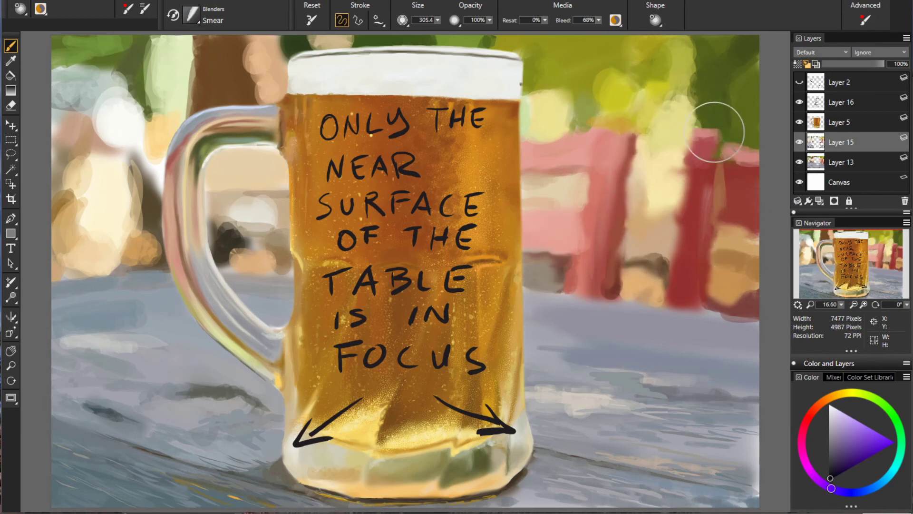
{"action": "left_click_drag", "start_coordinate": [676, 99], "coordinate": [738, 138]}
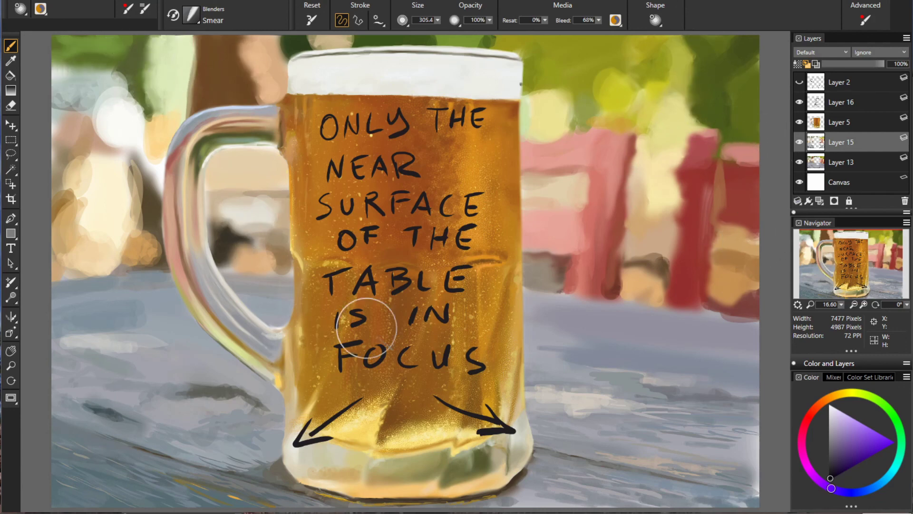
{"action": "mouse_move", "coordinate": [145, 235]}
{"action": "left_mouse_down"}
{"action": "mouse_move", "coordinate": [99, 165]}
{"action": "mouse_move", "coordinate": [79, 93]}
{"action": "left_mouse_up"}
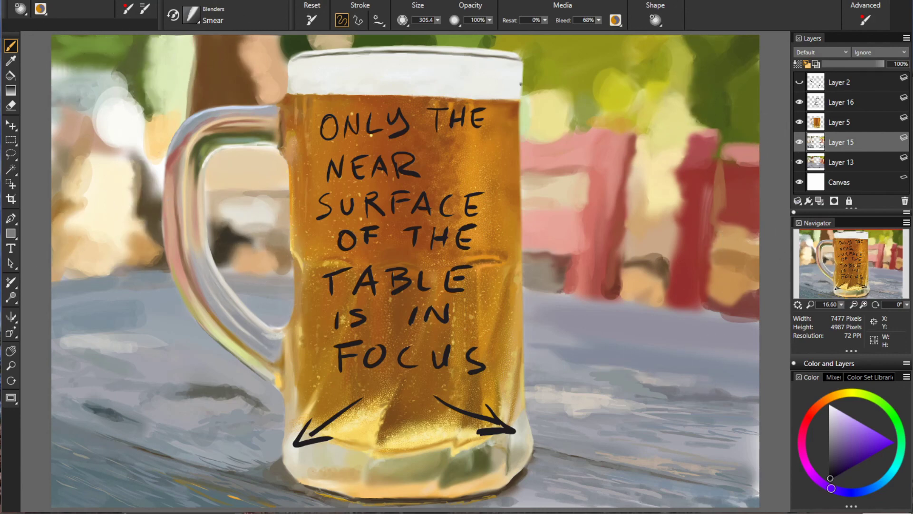
{"action": "left_click_drag", "start_coordinate": [261, 469], "coordinate": [96, 361]}
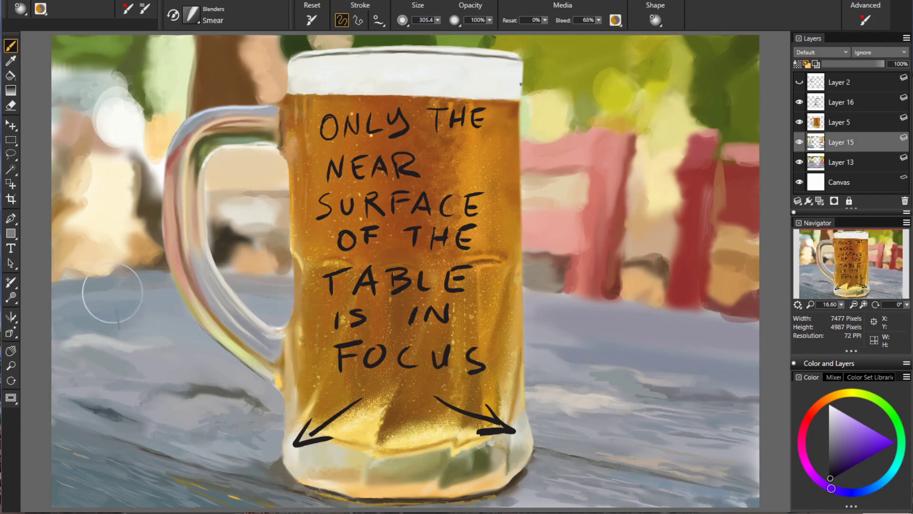
{"action": "key", "text": "ctrl+shift+n"}
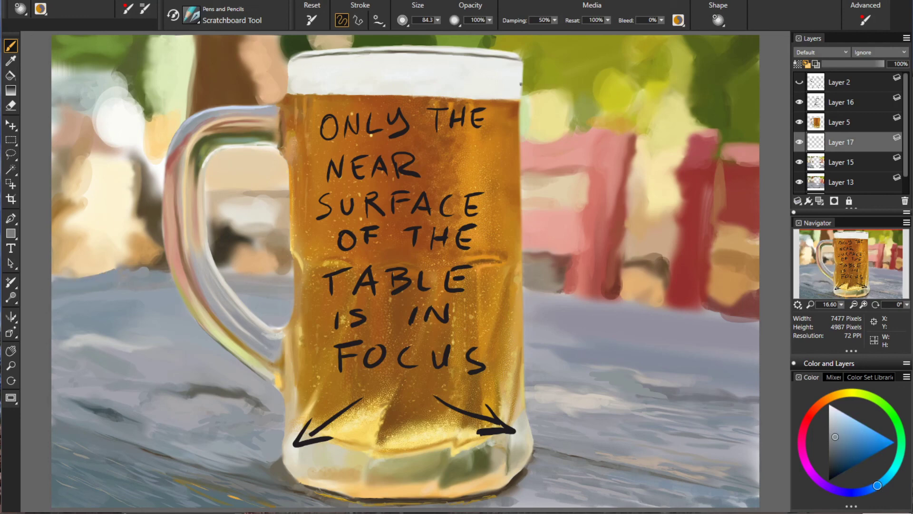
- Switch to the Scratchboard Tool pen, slightly larger, at 33% opacity
{"action": "left_click", "coordinate": [214, 238], "text": "alt"}
{"action": "left_click_drag", "start_coordinate": [539, 257], "coordinate": [566, 267]}
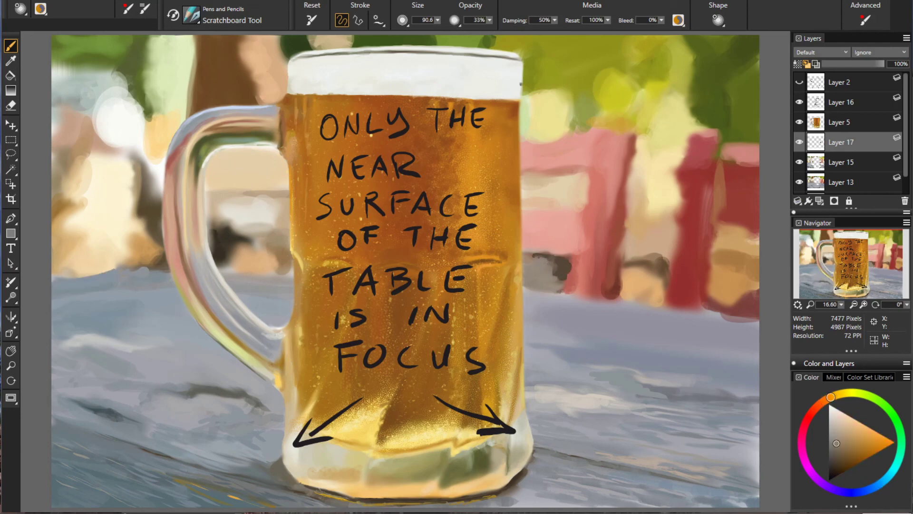
{"action": "left_click", "coordinate": [613, 281], "text": "alt"}
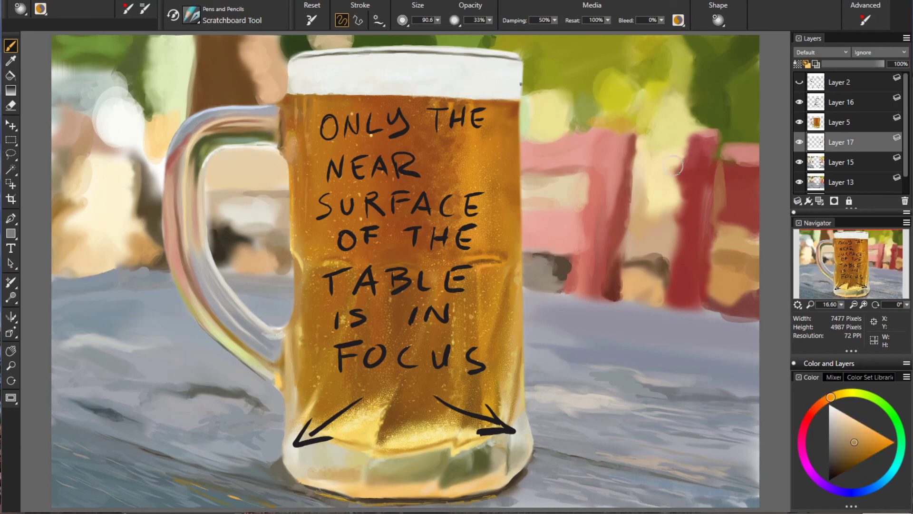
- Sample orange, blue-grey, yellow-green and red tones, then hide the focus-note layer
{"action": "left_click", "coordinate": [724, 144], "text": "alt"}
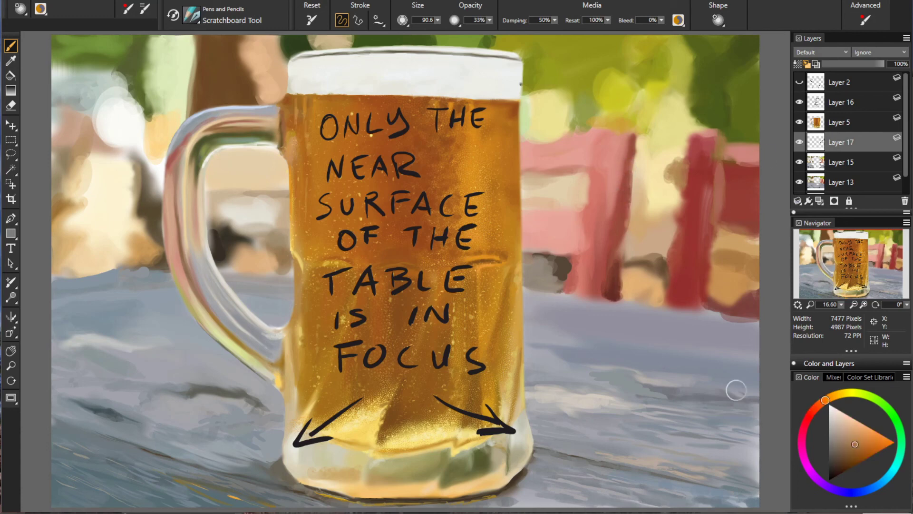
{"action": "left_click", "coordinate": [87, 404], "text": "alt"}
{"action": "left_click", "coordinate": [618, 98], "text": "alt"}
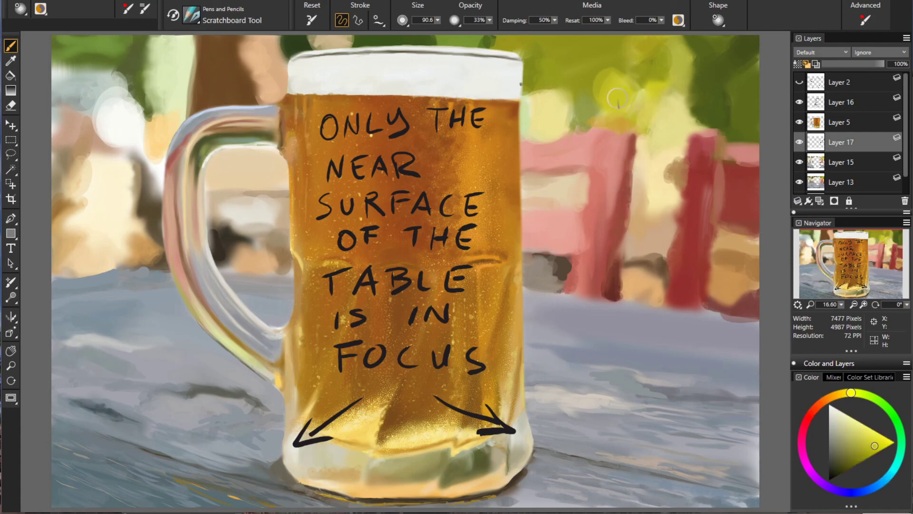
{"action": "left_click", "coordinate": [515, 120], "text": "alt"}
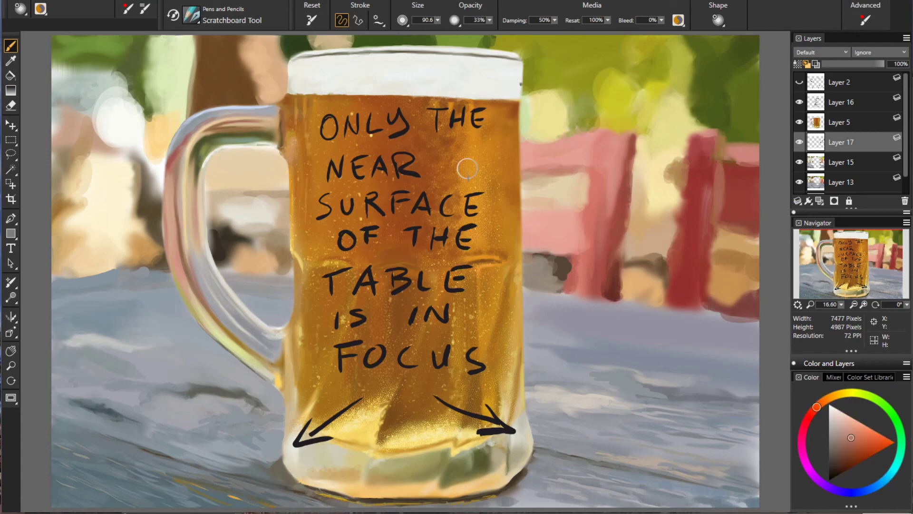
{"action": "left_click", "coordinate": [548, 176], "text": "alt"}
{"action": "left_click", "coordinate": [526, 193], "text": "alt"}
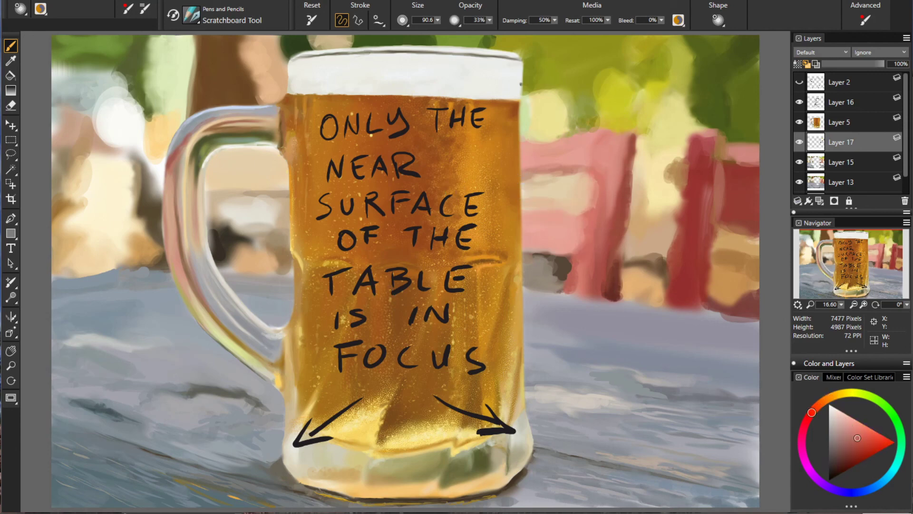
{"action": "left_click", "coordinate": [794, 121]}
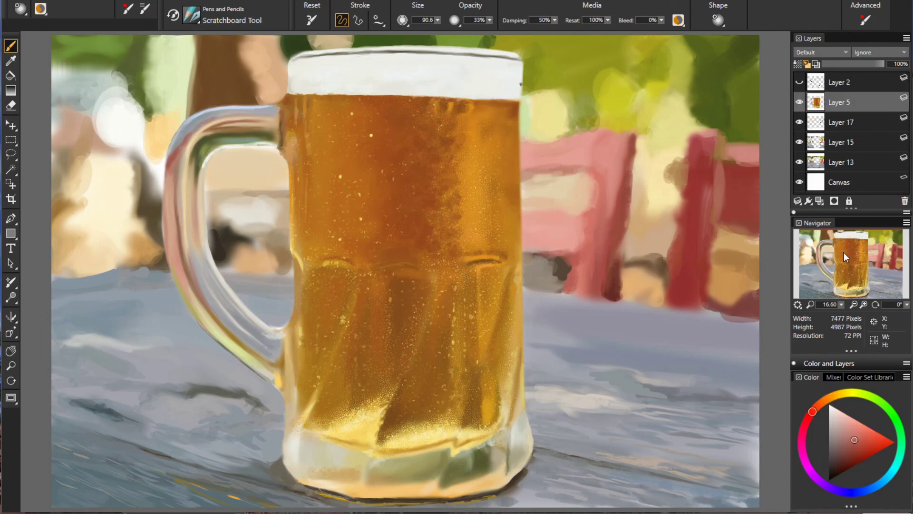
- Add Layer 18 above Layer 5 and paint a light highlight streak on the upper beer
{"action": "key", "text": "ctrl+shift+n"}
{"action": "left_click", "coordinate": [472, 401], "text": "alt"}
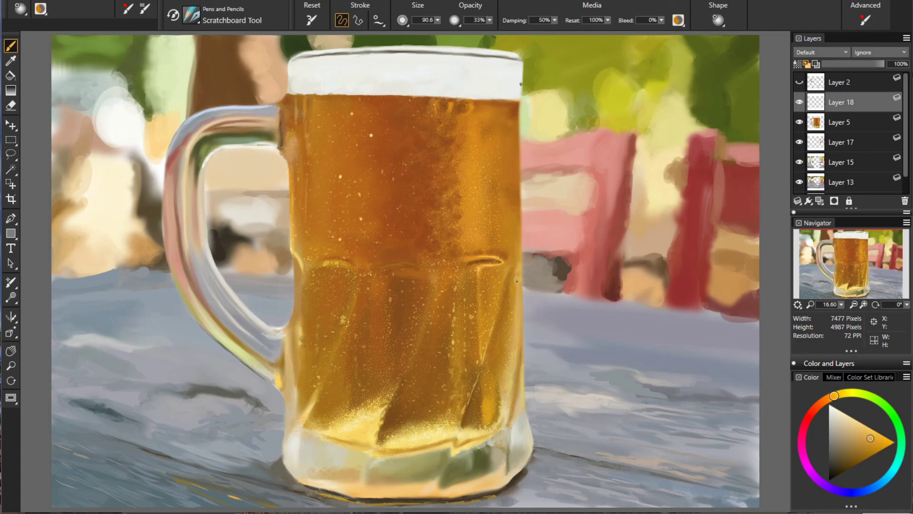
{"action": "left_click_drag", "start_coordinate": [477, 159], "coordinate": [477, 184]}
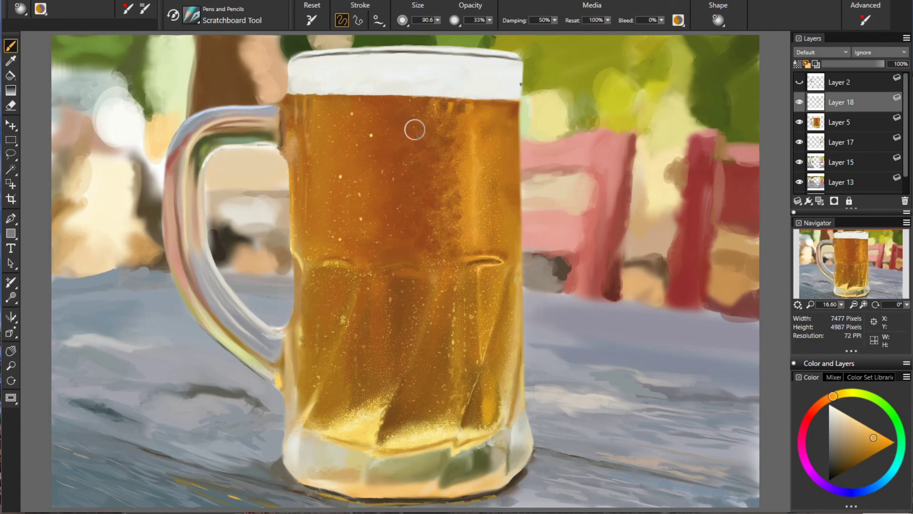
{"action": "left_click", "coordinate": [466, 114], "text": "alt"}
{"action": "left_click", "coordinate": [360, 273], "text": "alt"}
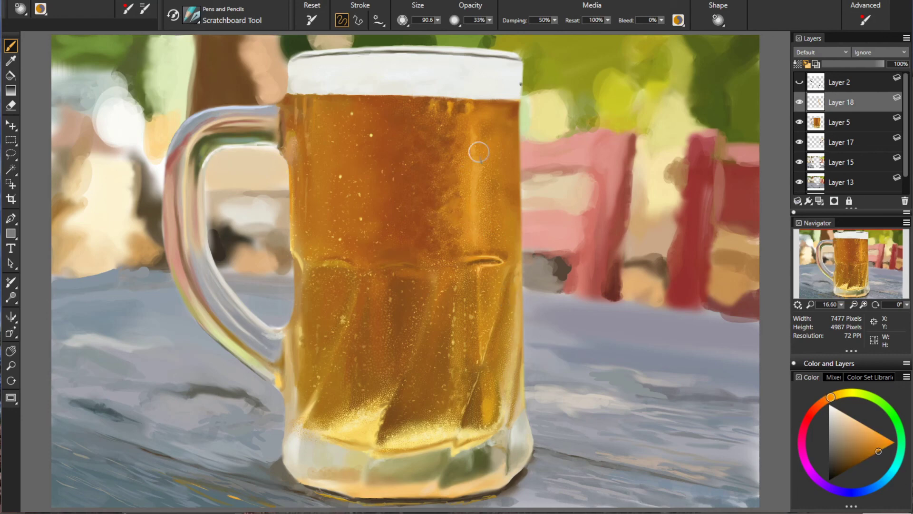
- Sample golden beer and pale glass-handle tones, toggling between the smear blender and fine pen
{"action": "left_click", "coordinate": [303, 413], "text": "alt"}
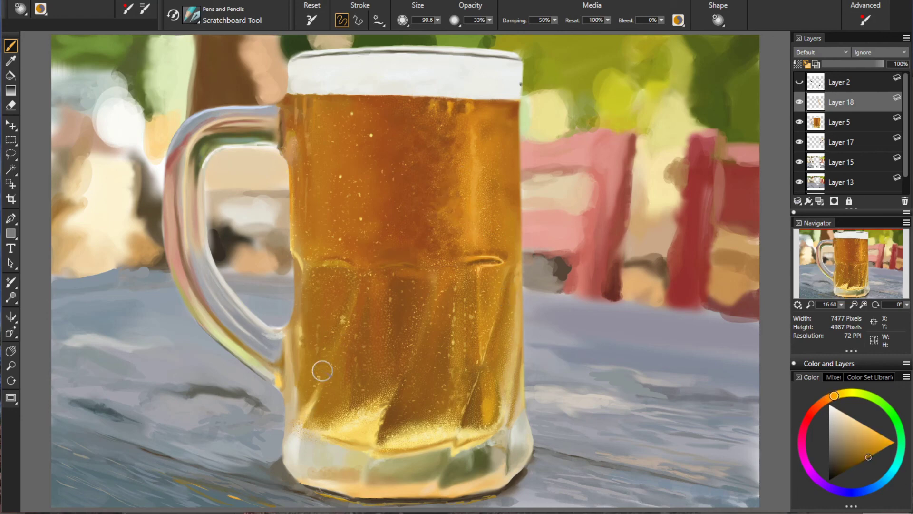
{"action": "left_click", "coordinate": [280, 274], "text": "alt"}
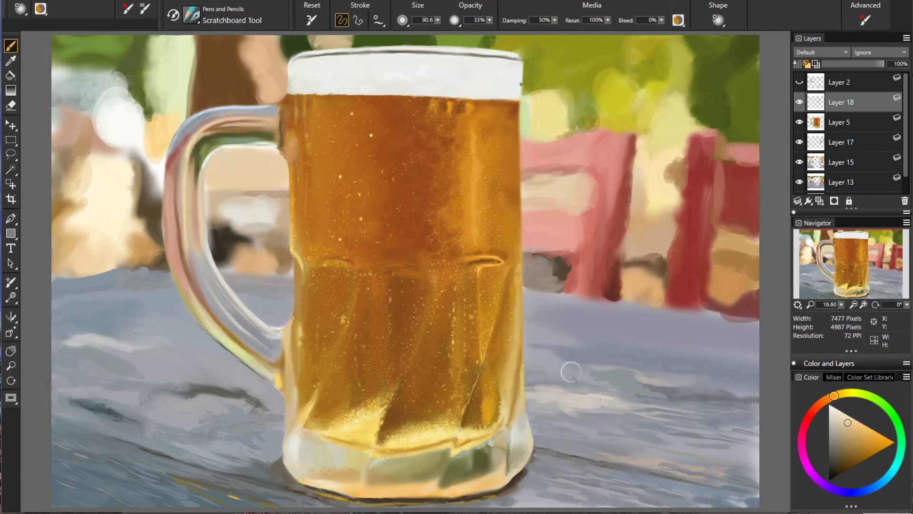
{"action": "left_click", "coordinate": [275, 325], "text": "alt"}
{"action": "left_click", "coordinate": [272, 327], "text": "alt"}
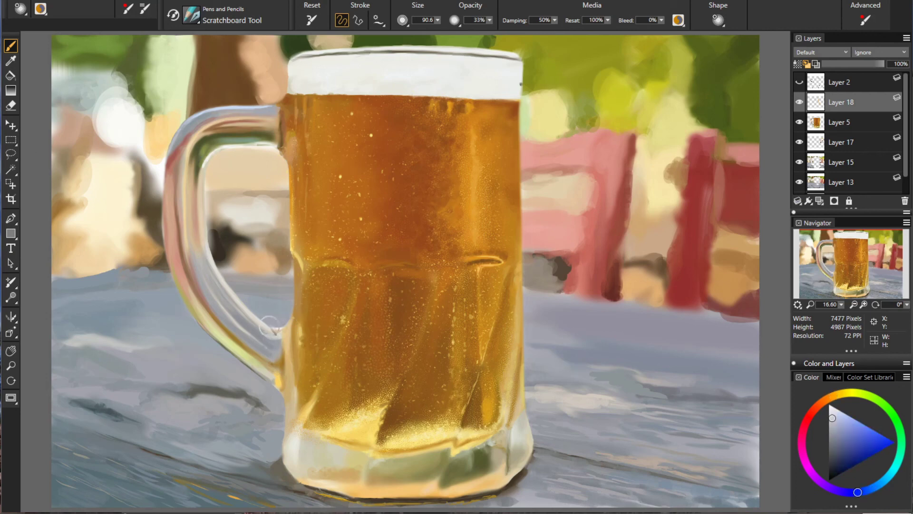
{"action": "left_click", "coordinate": [421, 376], "text": "alt"}
{"action": "left_click", "coordinate": [384, 399], "text": "alt"}
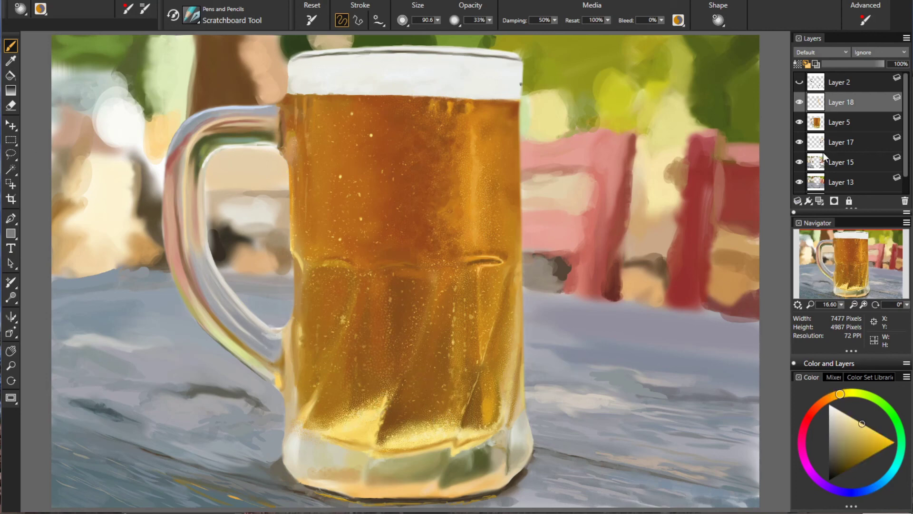
{"action": "key", "text": "b"}
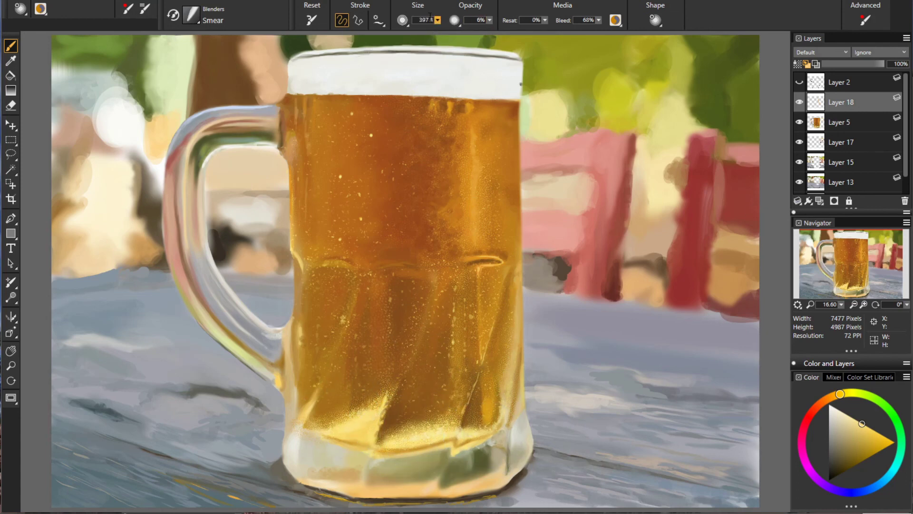
{"action": "key", "text": "slash"}
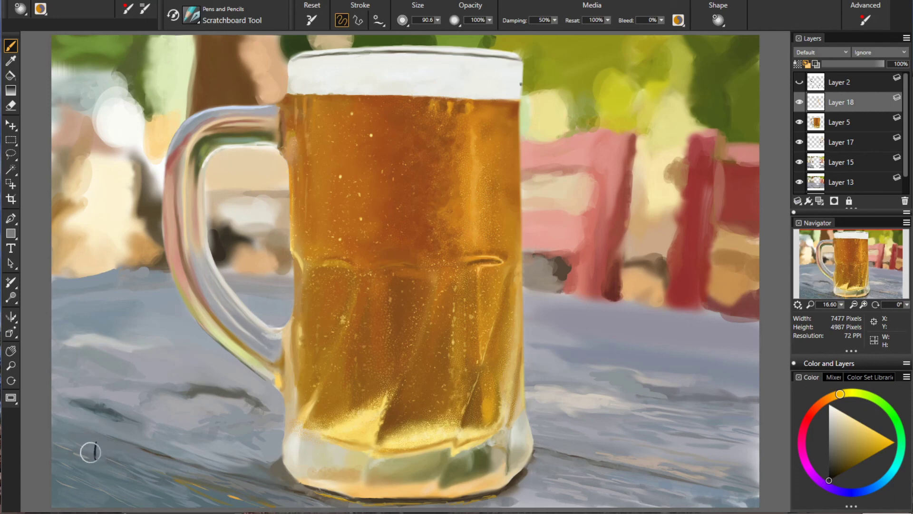
- Hand-write the signature in dark strokes on the lower-left tabletop
{"action": "left_click_drag", "start_coordinate": [127, 457], "coordinate": [130, 450]}
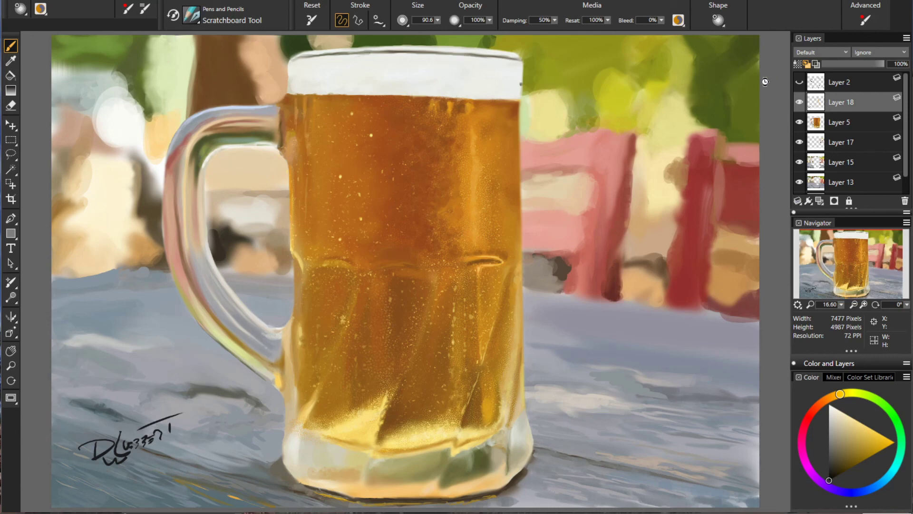
- Save the signed beer-mug painting as a RIFF file with Ctrl+S
{"action": "key", "text": "ctrl+s"}
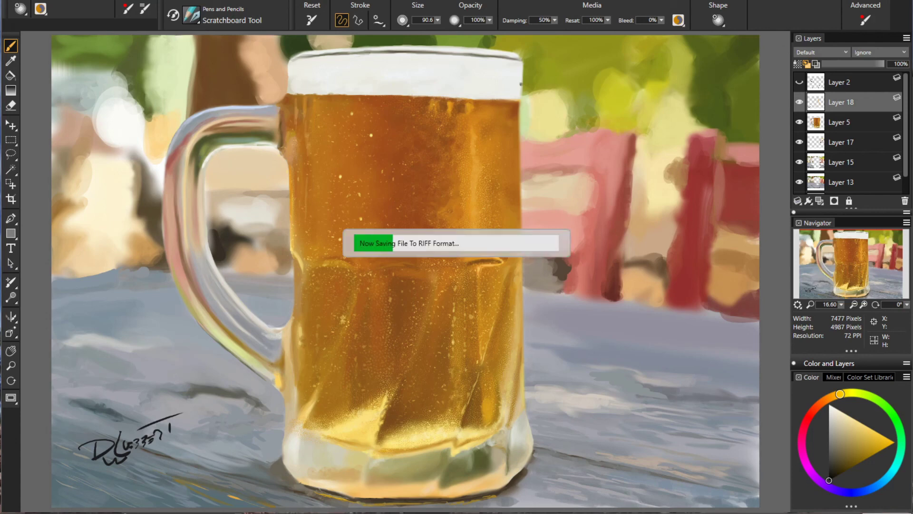